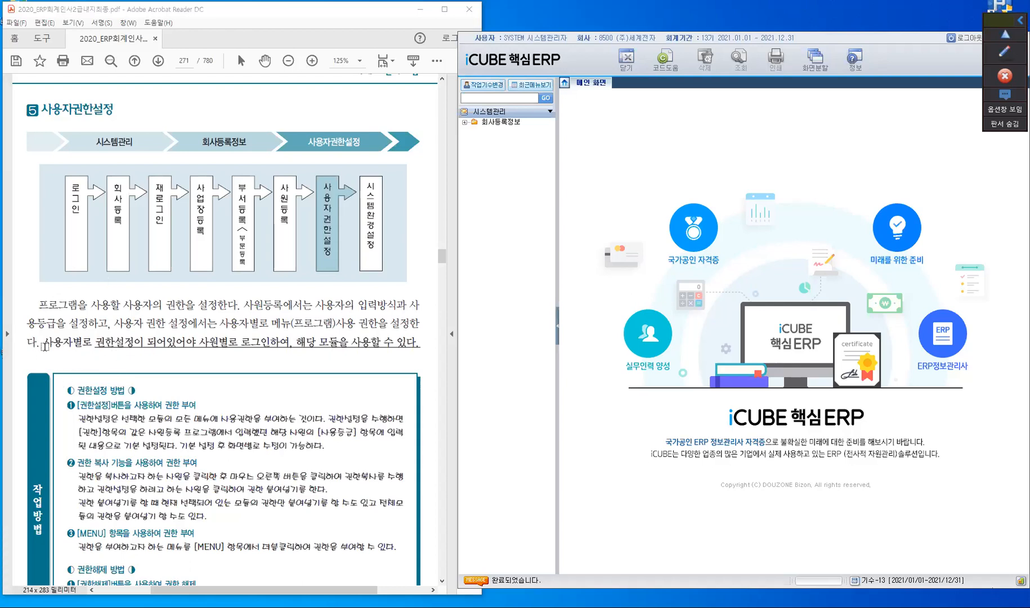
# Step: Highlight the underlined sentence about setting permissions per user before logging in and using modules in the PDF's 사용자권한설정 section
pyautogui.moveTo(44, 343); pyautogui.dragTo(416, 343)
pyautogui.click(400, 365)
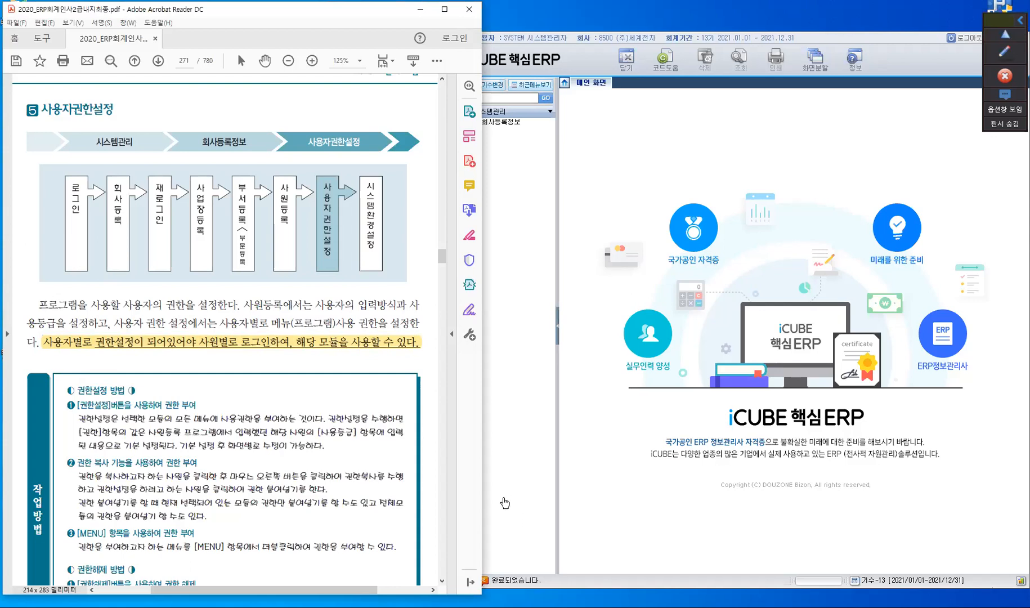
# Step: Switch to iCUBE 핵심ERP and open 시스템환경설정 and 사용자권한설정 under 회사등록정보
pyautogui.click(517, 128)
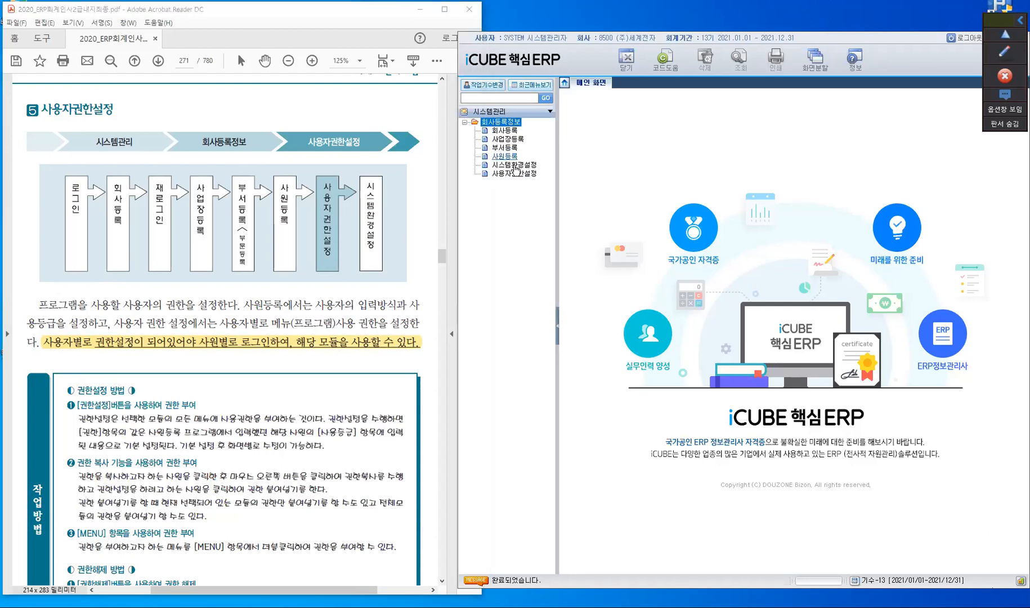
pyautogui.click(515, 166)
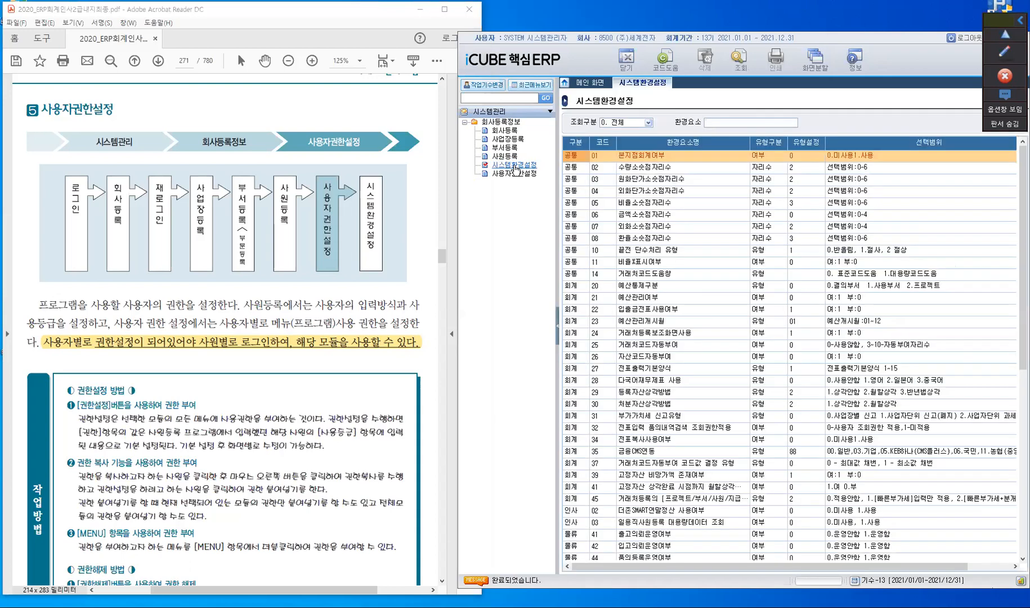
pyautogui.click(515, 174)
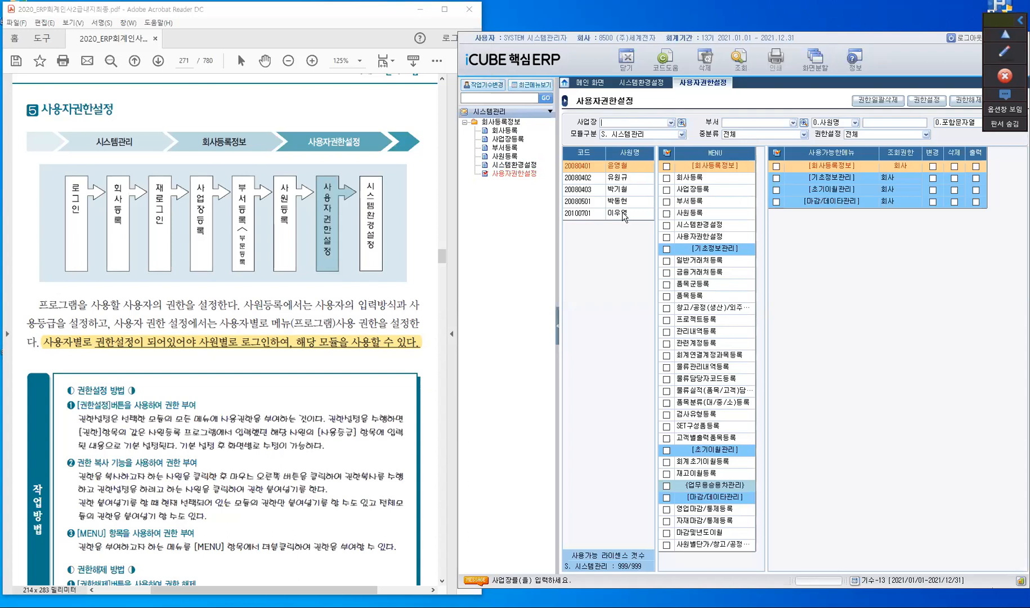
# Step: Examine the field descriptions for 모듈구분, 변경, 삭제 and 출력 and the 실습예제 permission table in the PDF
pyautogui.click(214, 344)
pyautogui.scroll(-10, 214, 344)
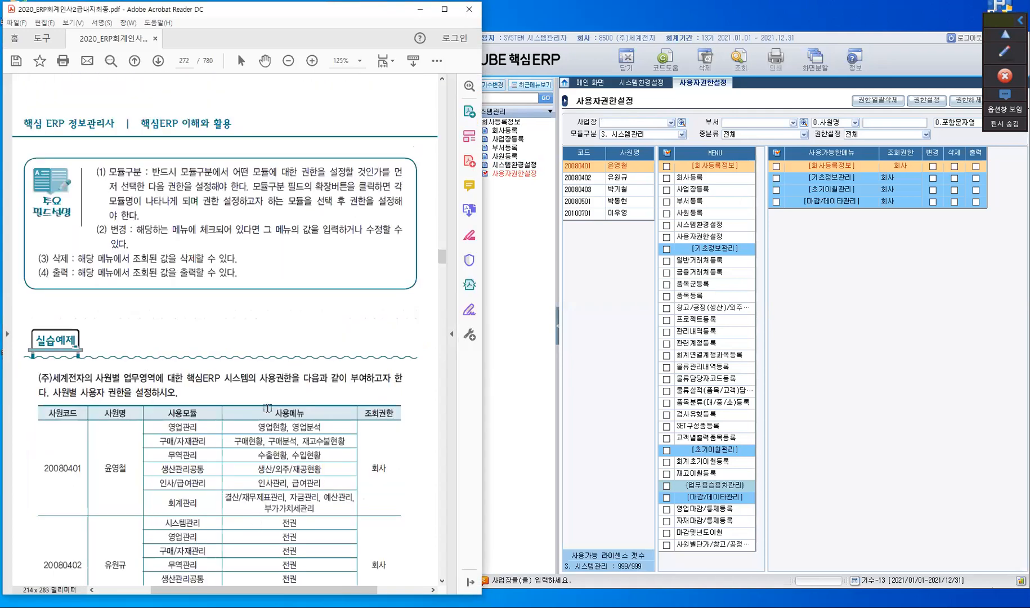
pyautogui.scroll(-3, 267, 408)
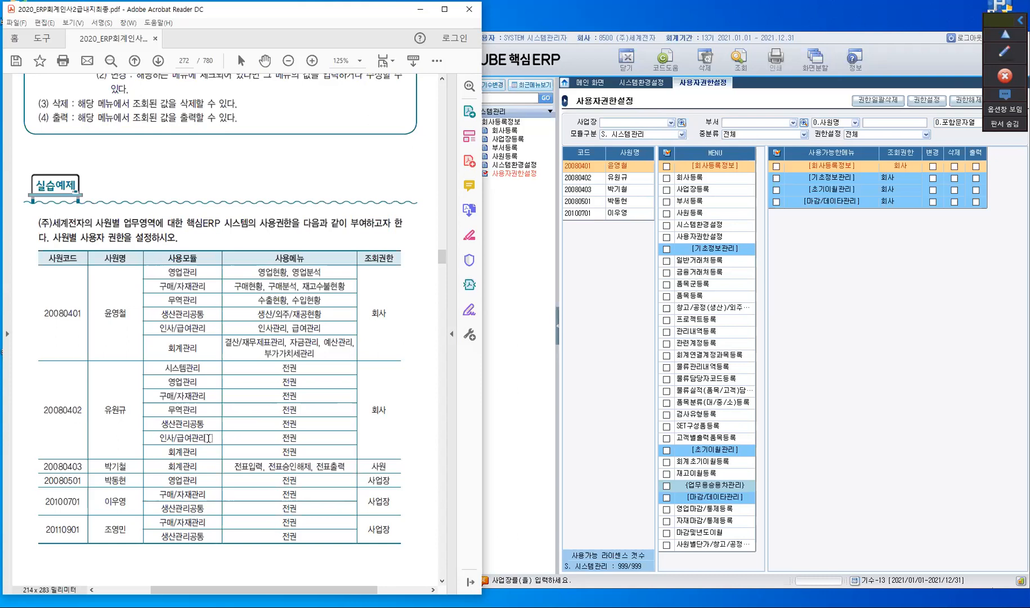
pyautogui.scroll(5, 209, 438)
pyautogui.scroll(-2, 208, 438)
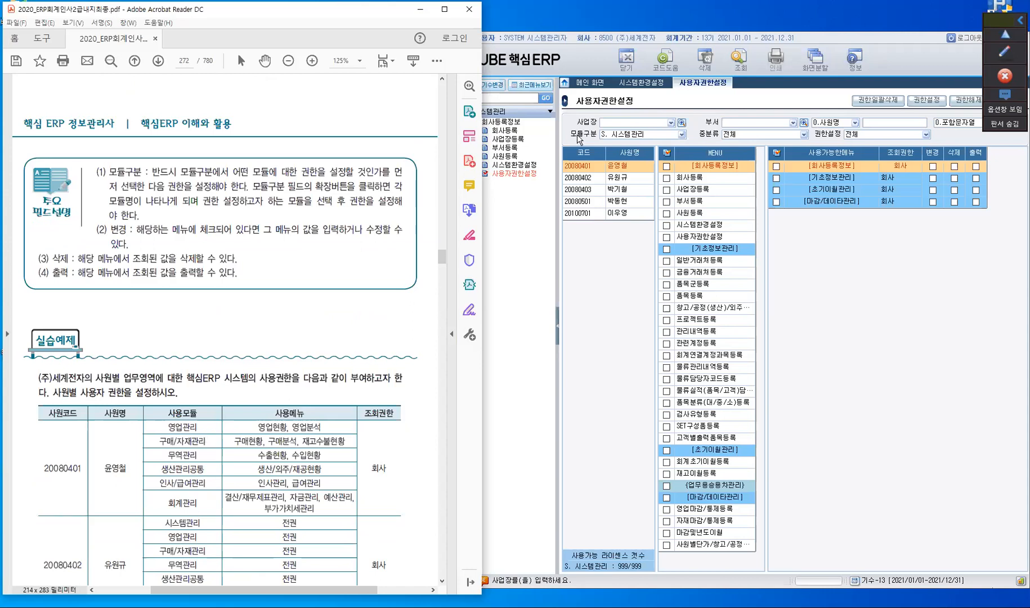
# Step: In iCUBE, display the B. 영업관리 module's menus with the second employee selected, and widen the MENU list area
pyautogui.click(681, 136)
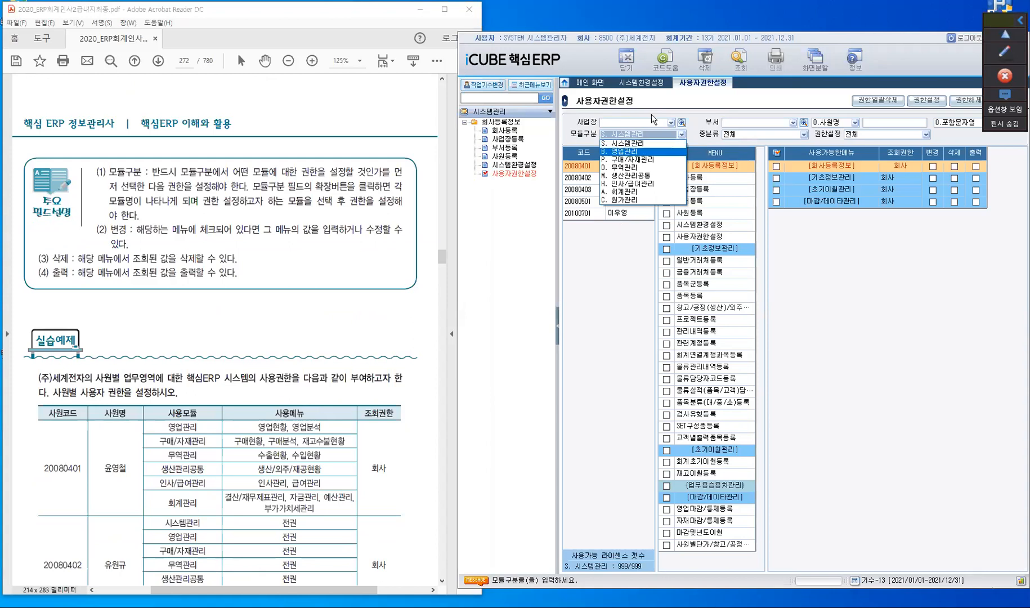
pyautogui.click(640, 143)
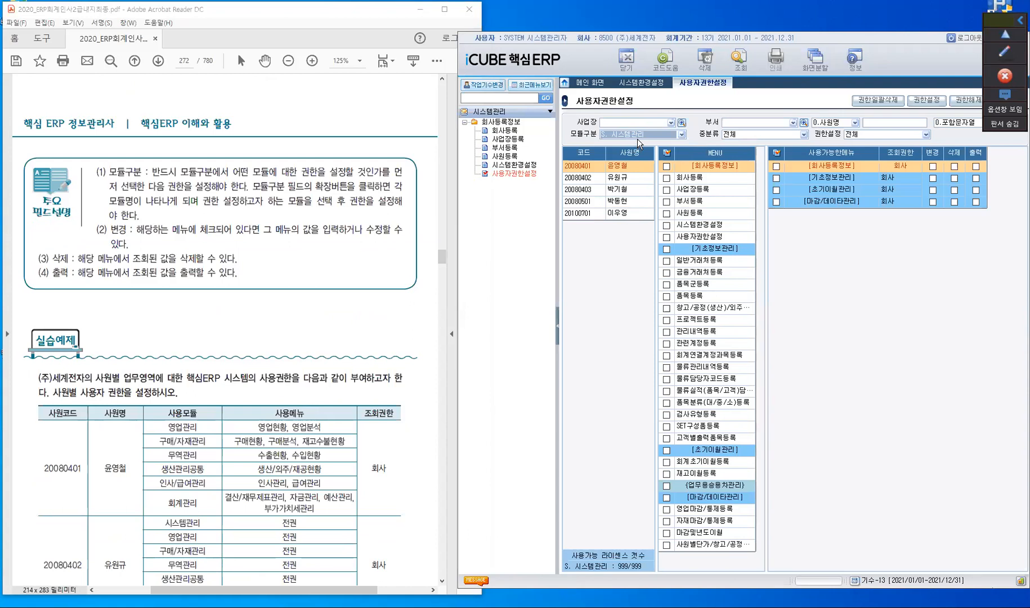
pyautogui.click(588, 178)
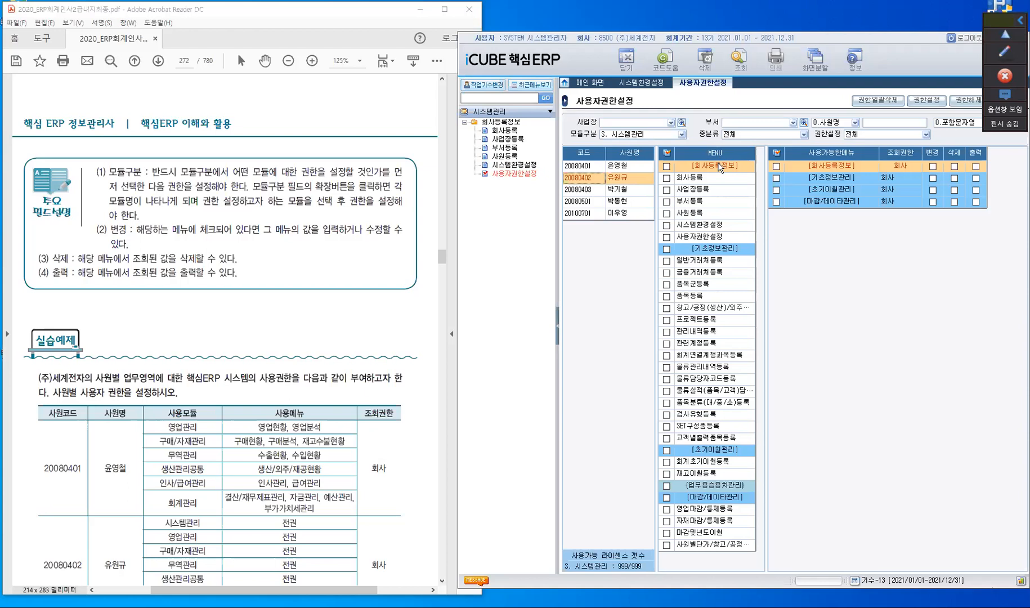
pyautogui.click(682, 135)
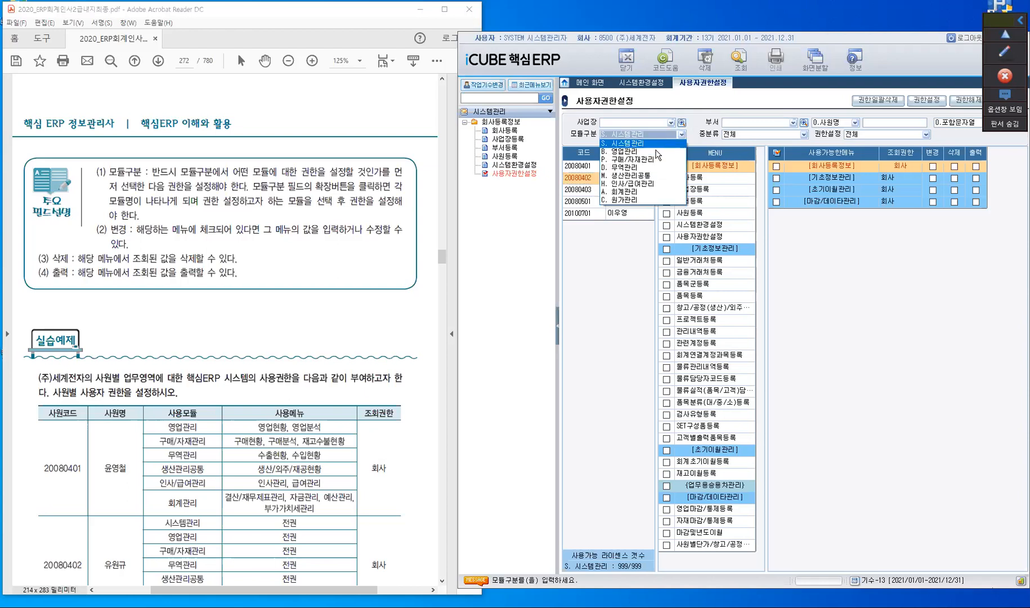
pyautogui.press('Return')
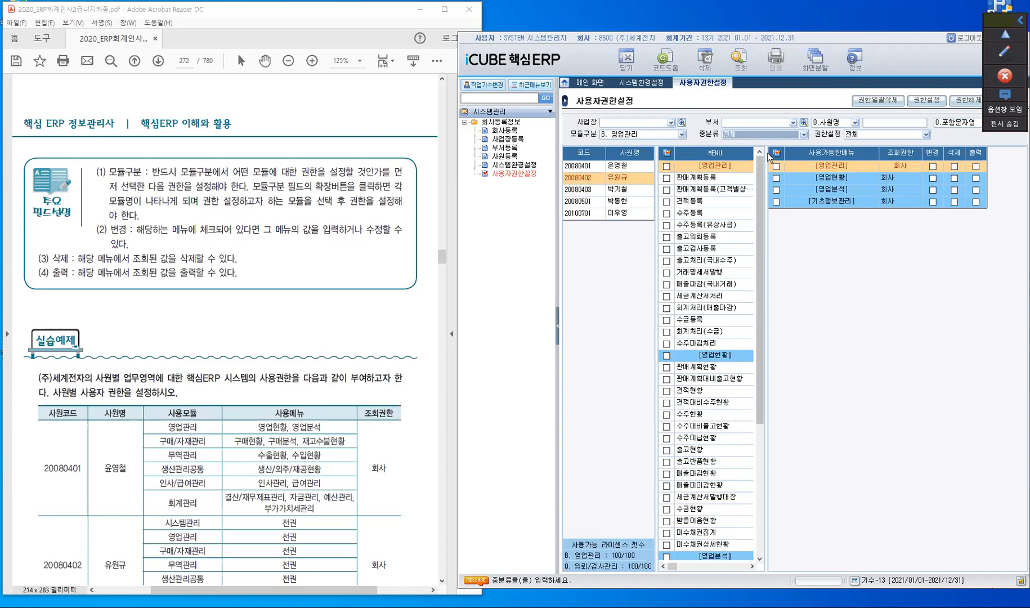
pyautogui.moveTo(780, 156); pyautogui.dragTo(786, 153)
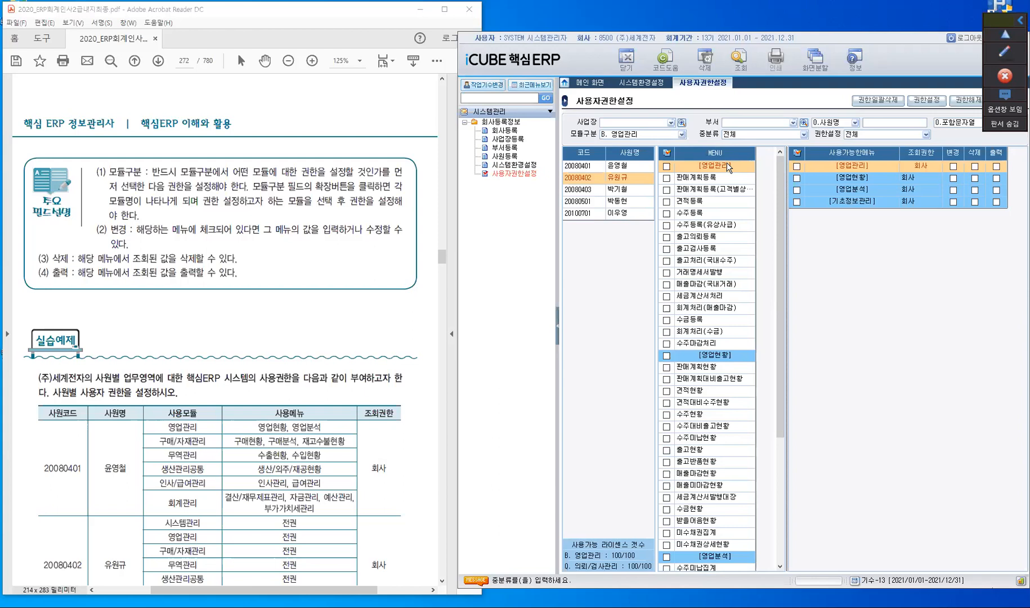
pyautogui.click(1007, 59)
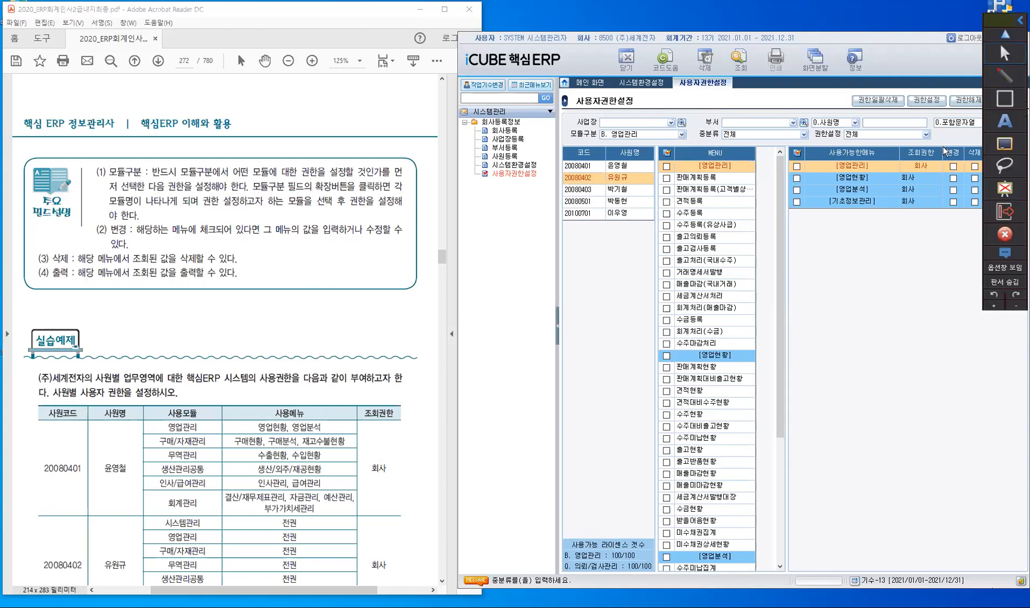
pyautogui.moveTo(945, 143)
pyautogui.mouseDown()
pyautogui.moveTo(946, 164)
pyautogui.moveTo(972, 157)
pyautogui.mouseUp()
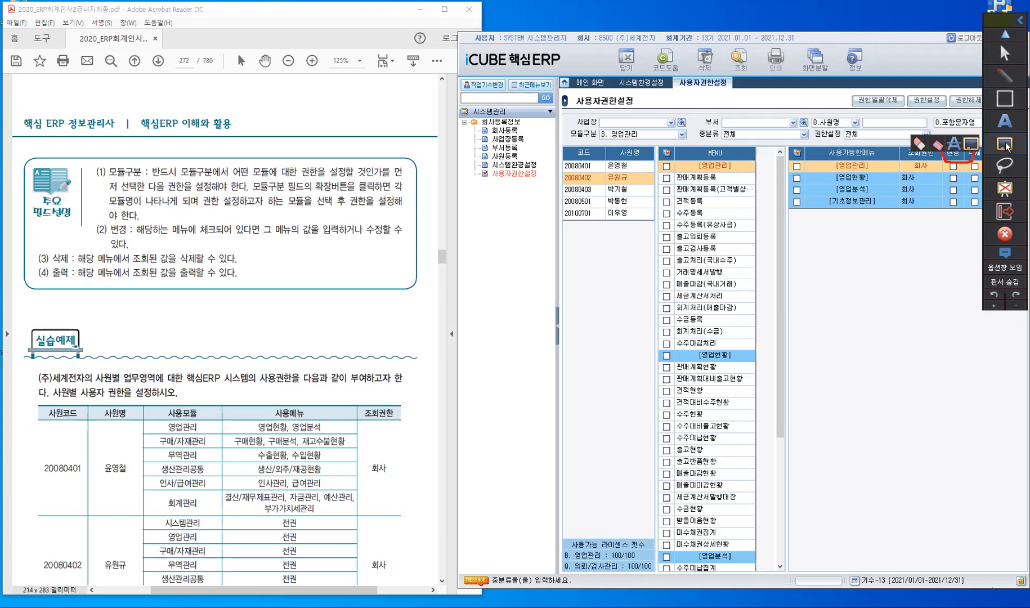
pyautogui.click(1005, 52)
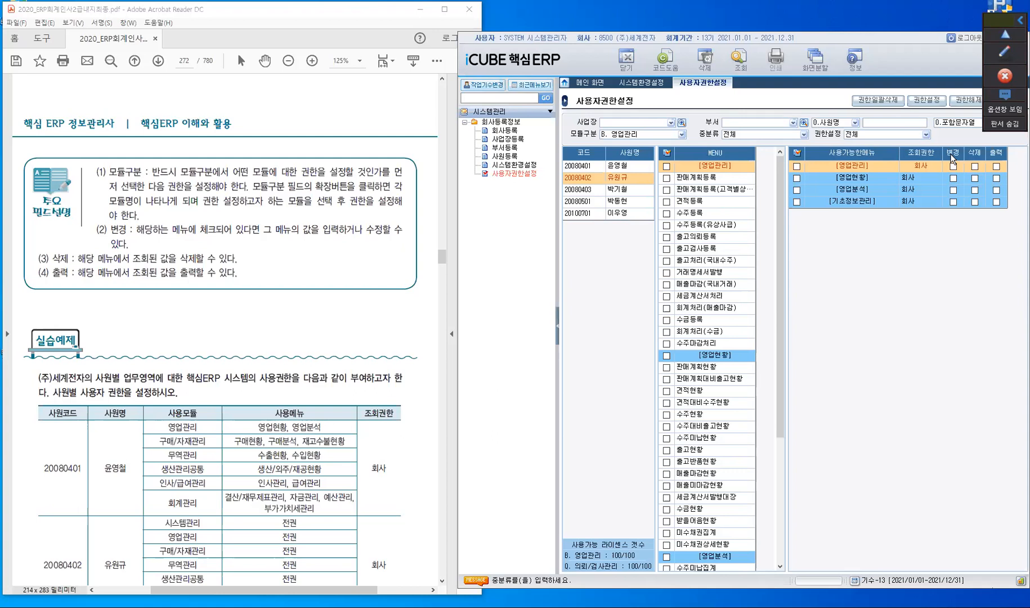
pyautogui.click(953, 167)
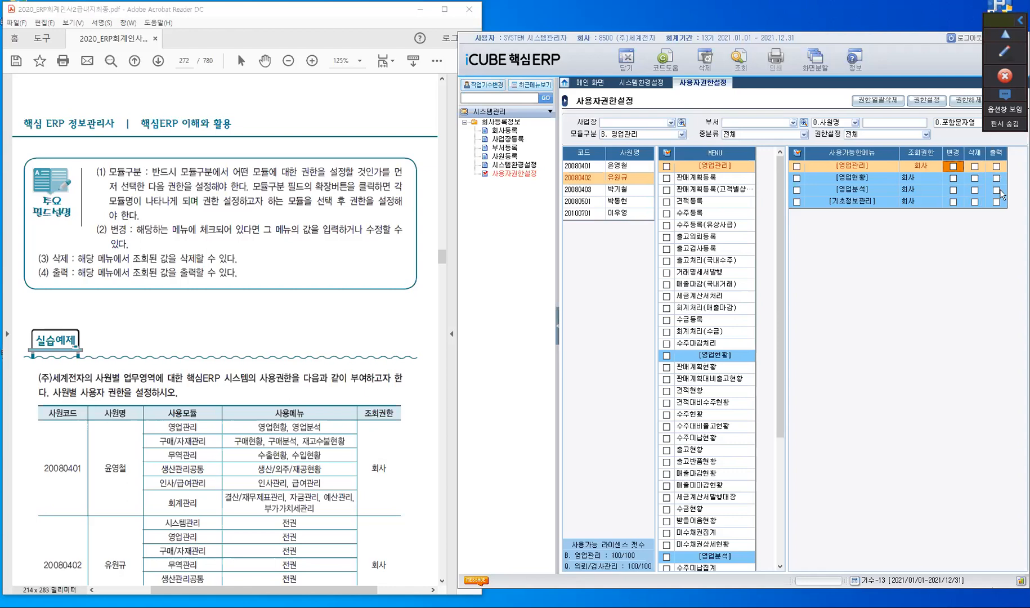
pyautogui.click(917, 163)
# Step: In the PDF's 실습예제 table, highlight 구매/자재관리, 생산관리공통 and their 전권 entries for the fifth listed employee
pyautogui.click(249, 393)
pyautogui.scroll(-4, 250, 393)
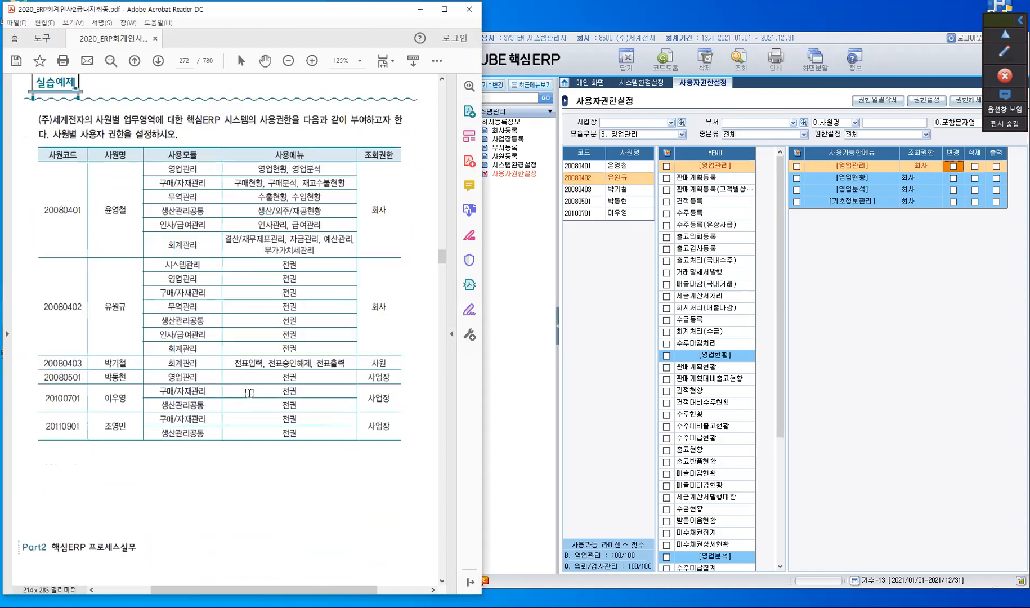
pyautogui.scroll(1, 204, 301)
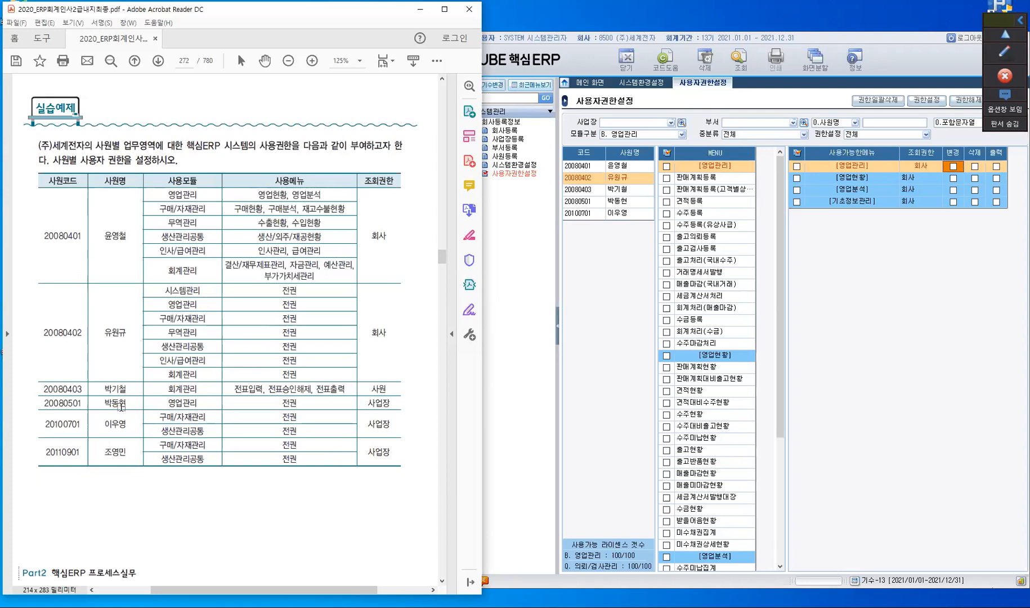
pyautogui.press('ctrl')
pyautogui.moveTo(158, 417); pyautogui.dragTo(302, 439)
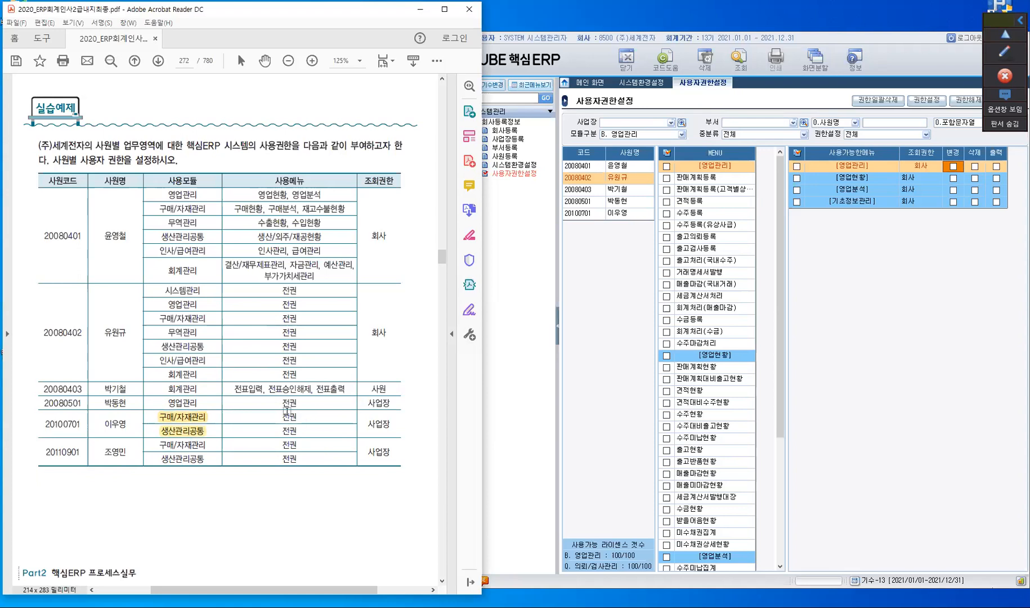
pyautogui.moveTo(281, 416); pyautogui.dragTo(298, 438)
# Step: In iCUBE, set the module to P. 구매/자재관리, select the fifth employee and check all menus in the MENU list
pyautogui.click(725, 156)
pyautogui.click(681, 135)
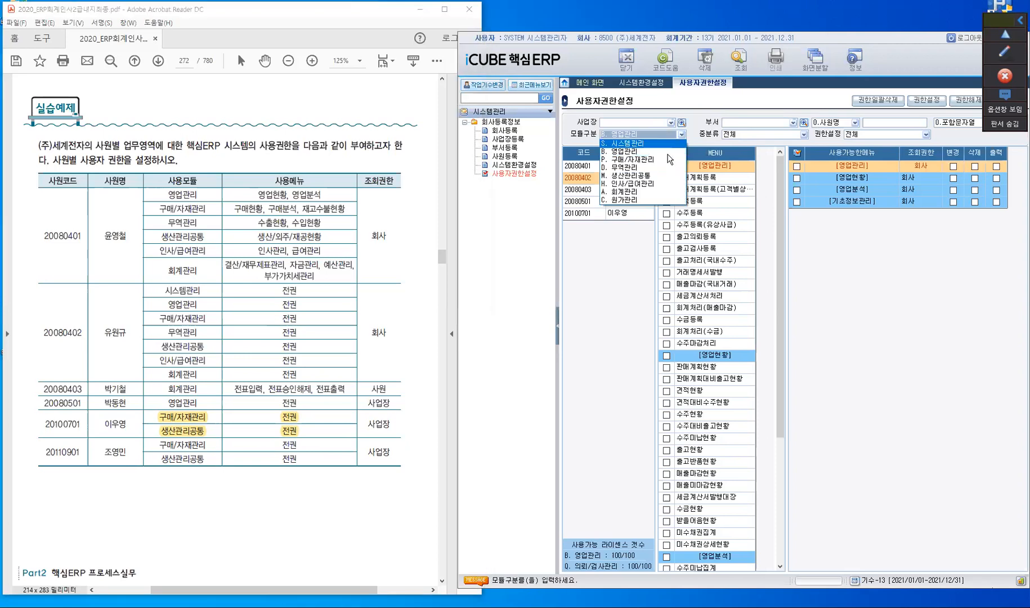
pyautogui.click(641, 159)
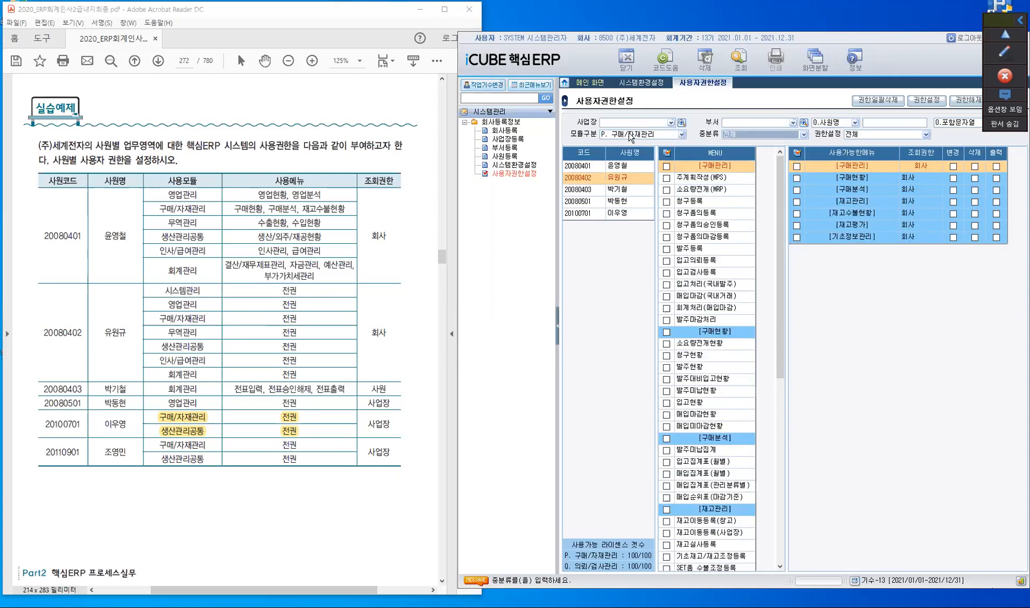
pyautogui.click(582, 214)
pyautogui.click(581, 213)
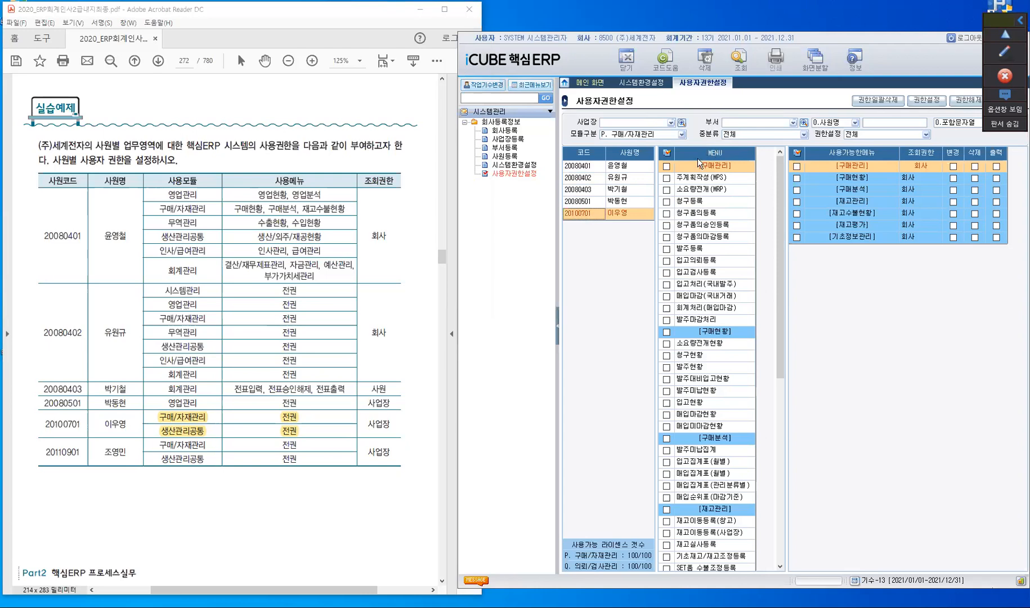
pyautogui.click(667, 154)
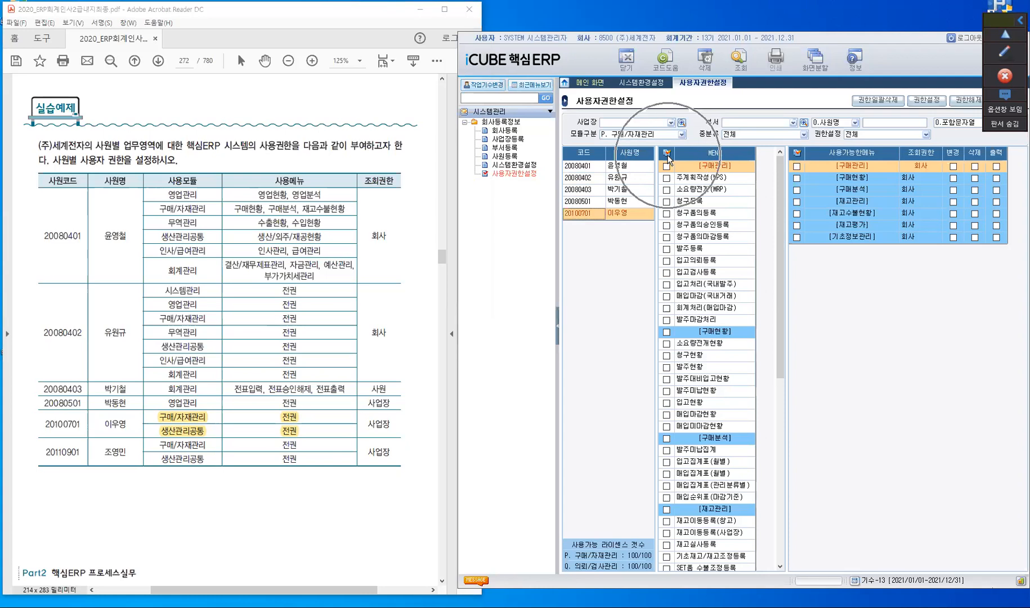
pyautogui.click(668, 154)
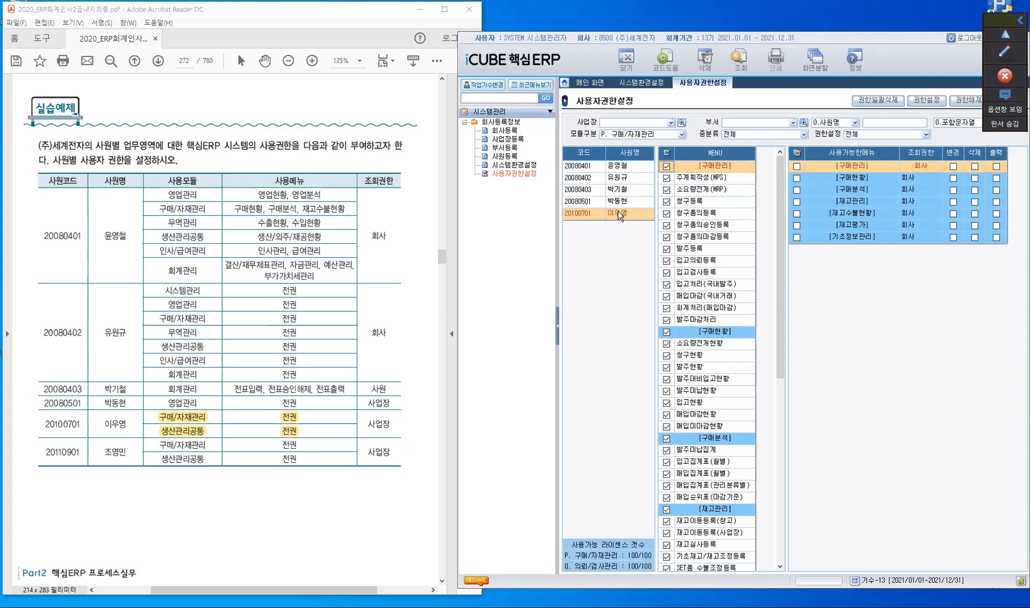
# Step: Grant all checked 구매/자재관리 menus to the selected employee with 조회권한 set to 2. 사업장
pyautogui.click(876, 161)
pyautogui.click(928, 102)
pyautogui.click(929, 103)
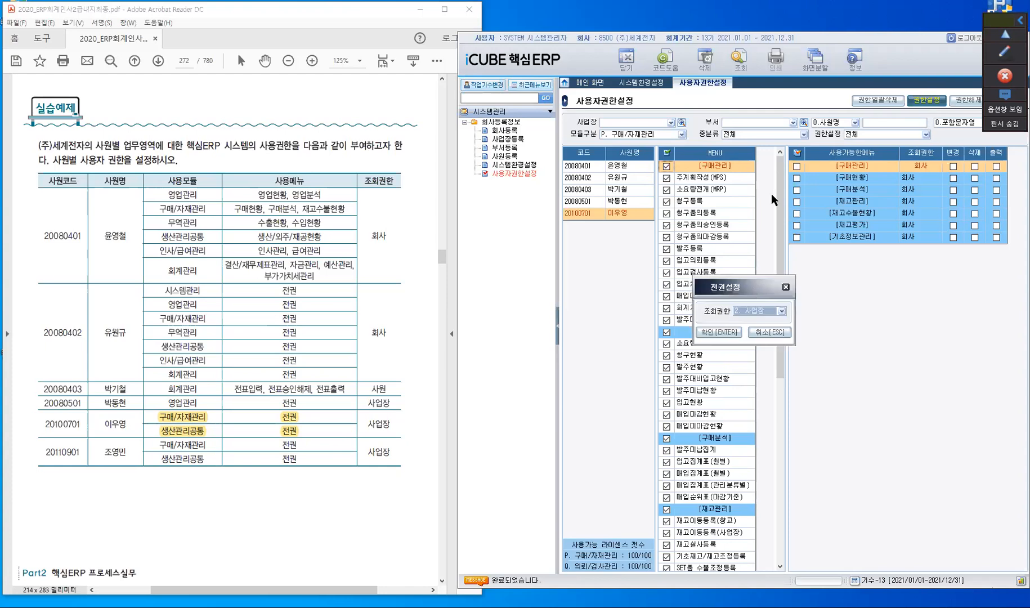
pyautogui.moveTo(770, 194); pyautogui.dragTo(738, 199)
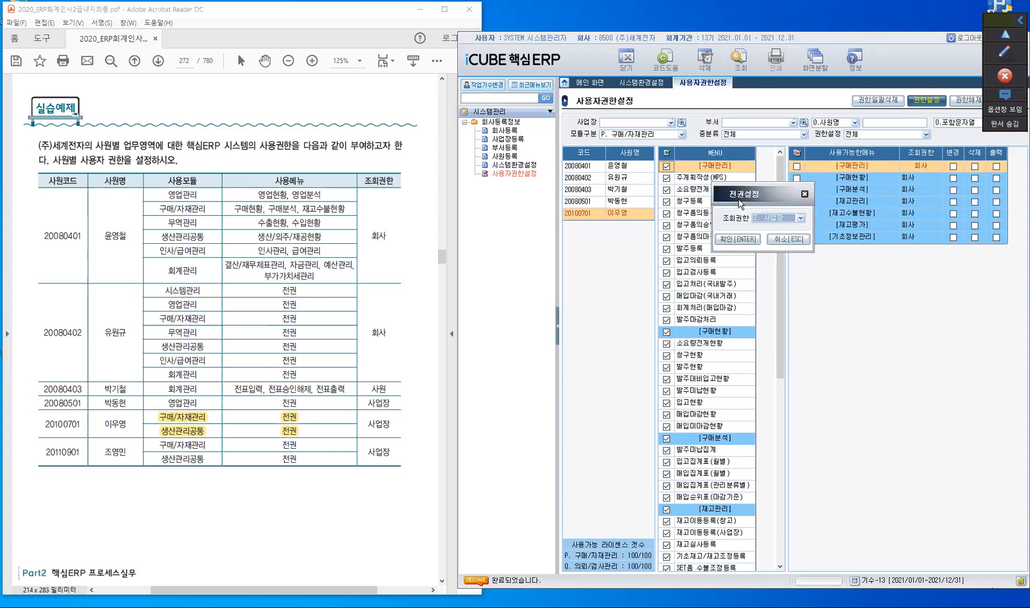
pyautogui.click(800, 218)
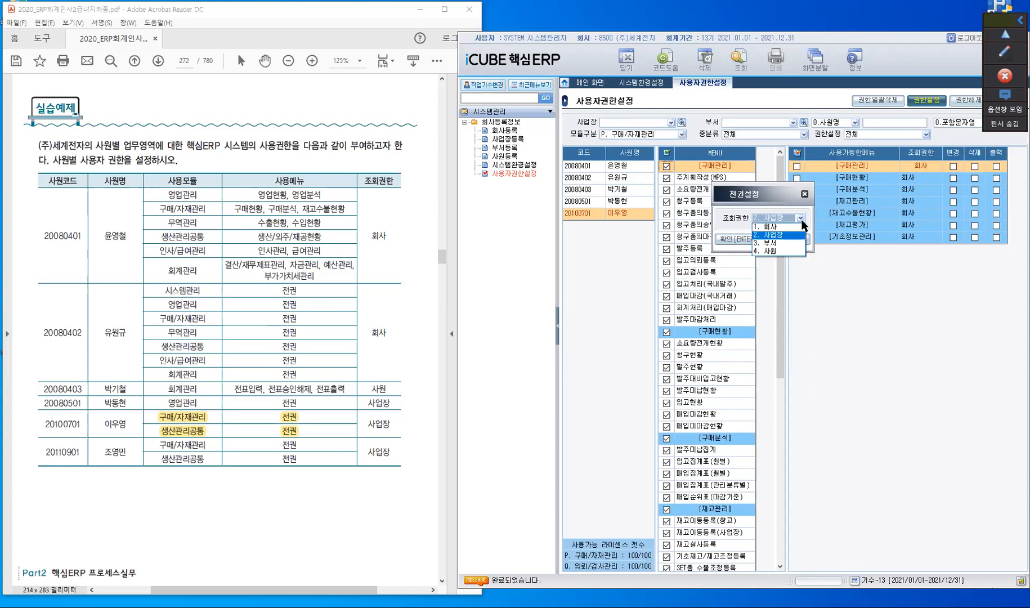
pyautogui.click(778, 226)
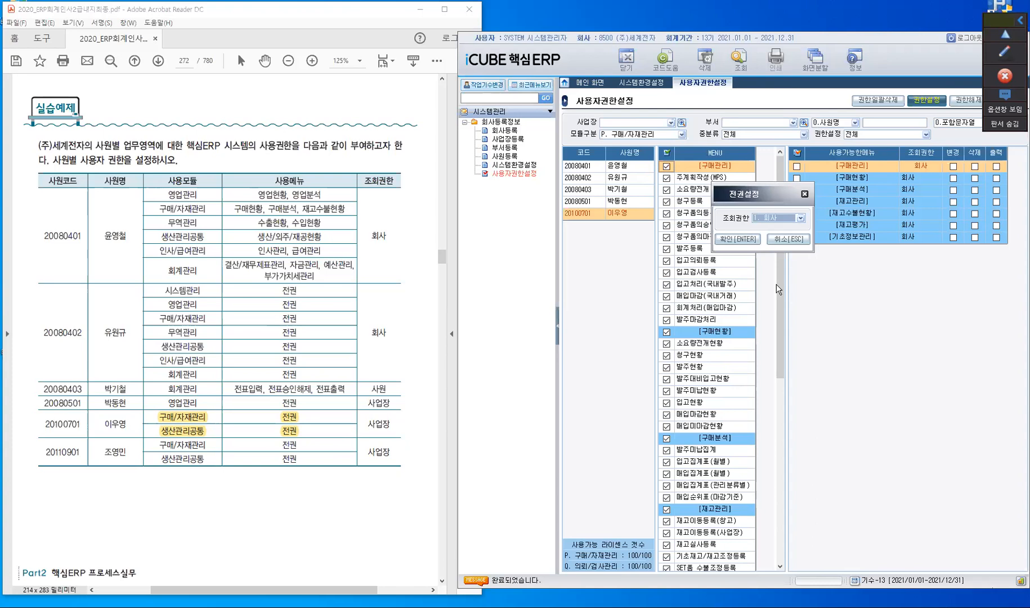
pyautogui.click(799, 219)
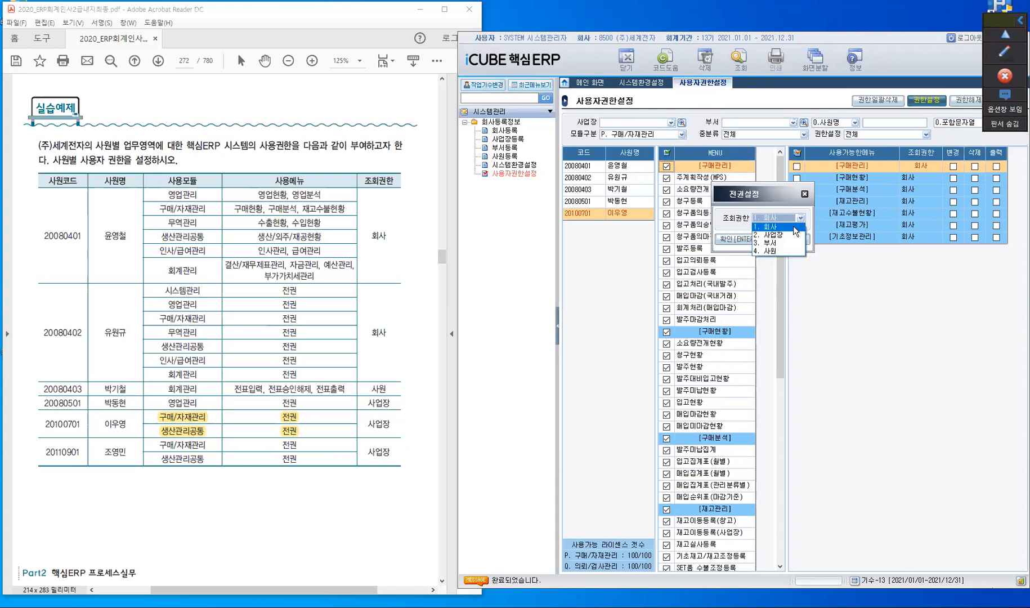
pyautogui.click(794, 236)
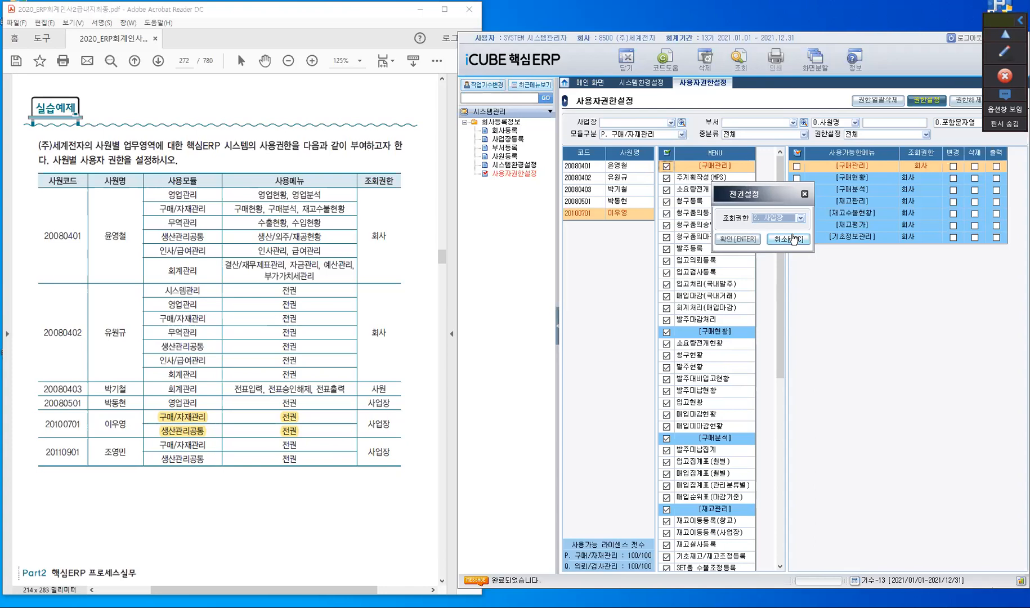
pyautogui.click(746, 225)
pyautogui.click(742, 241)
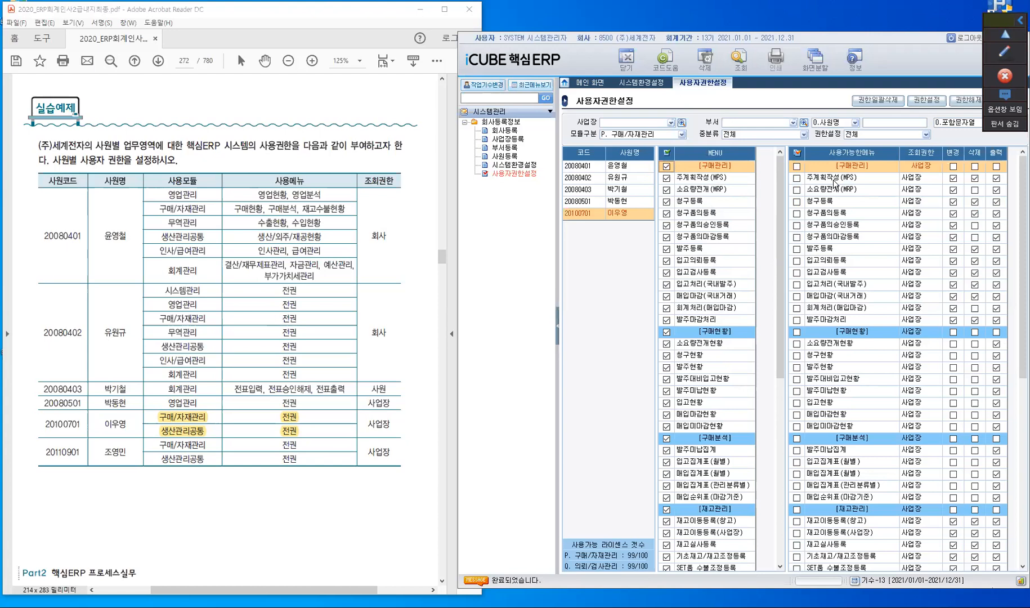
# Step: Remove the 변경, 삭제 and 출력 permissions from 주계획작성(MPS), and the 변경 and 삭제 permissions from 소요량전개(MRP)
pyautogui.click(953, 179)
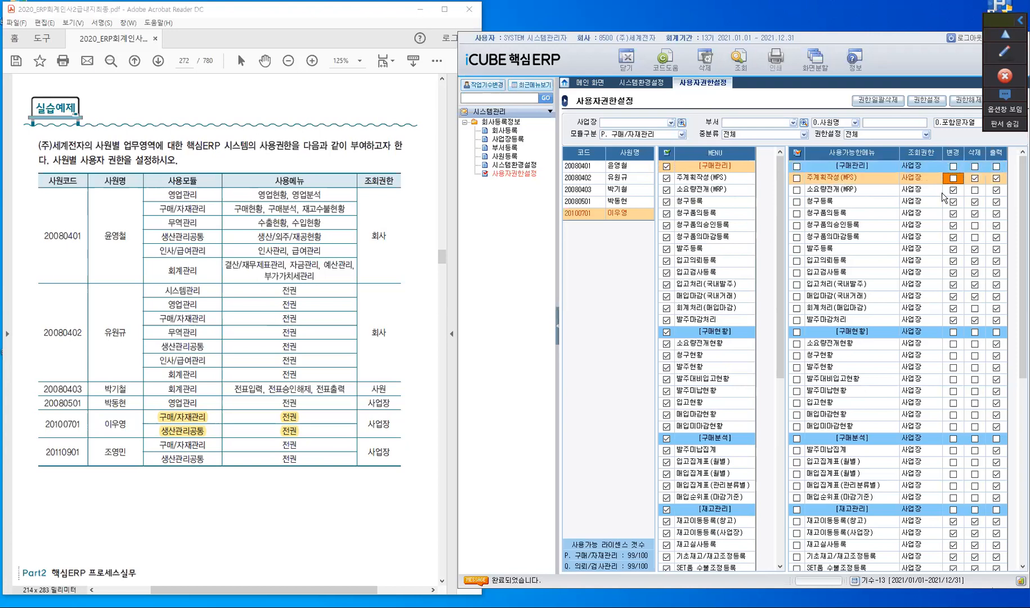
pyautogui.click(973, 179)
pyautogui.click(974, 179)
pyautogui.click(996, 177)
pyautogui.click(589, 212)
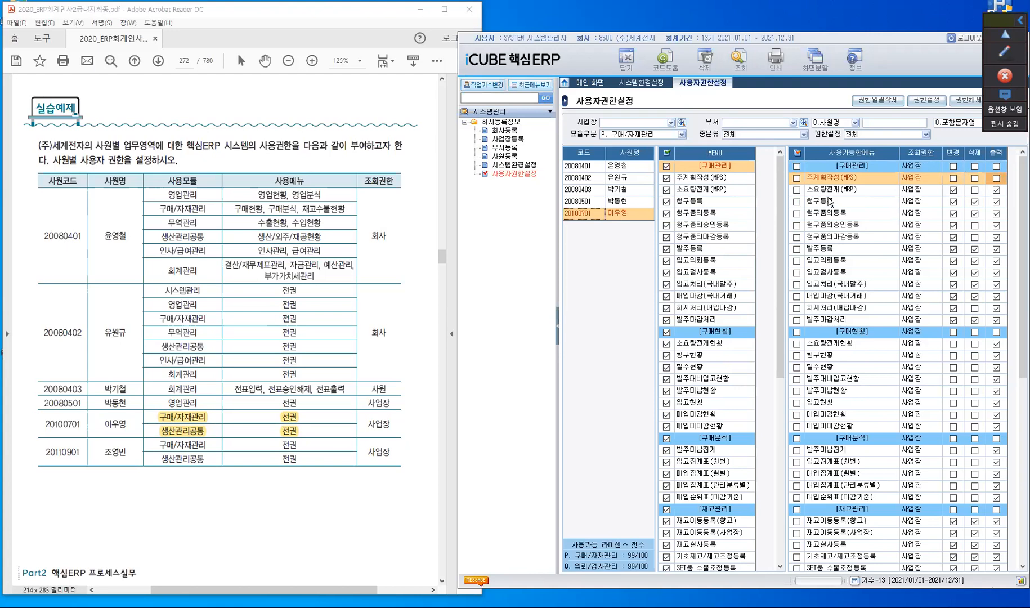
pyautogui.click(976, 188)
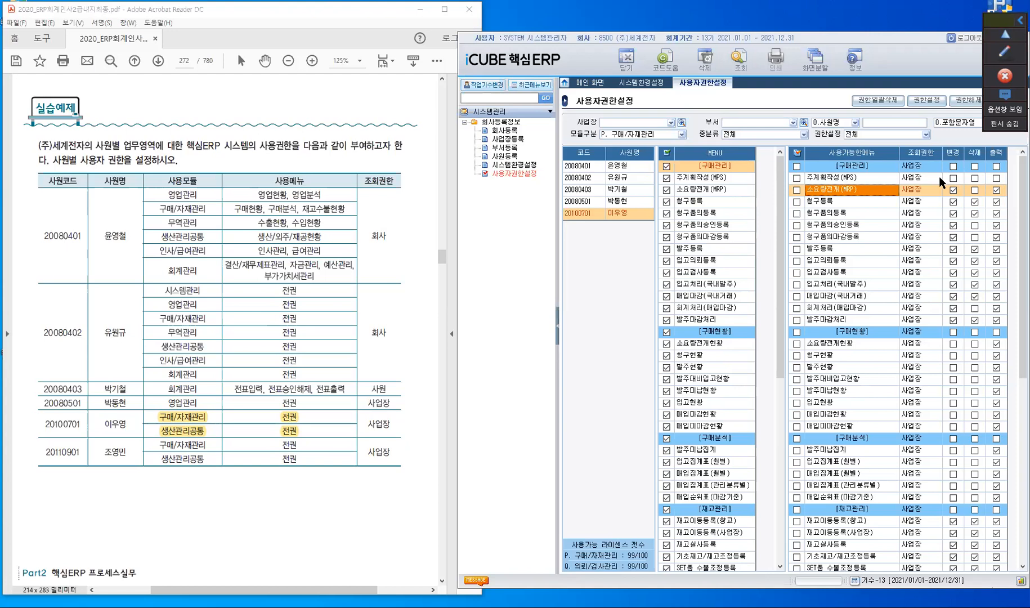
# Step: Set 조회권한 to 1. 회사 for [구매관리] and 소요량전개(MRP), and to 3. 부서 for 소요량전개현황
pyautogui.click(917, 201)
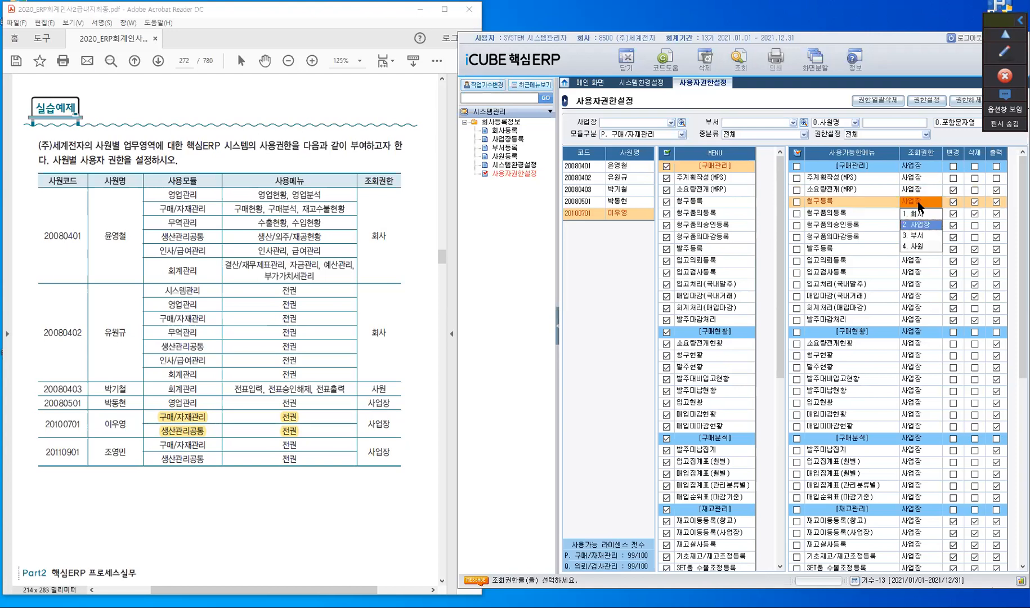
pyautogui.click(917, 166)
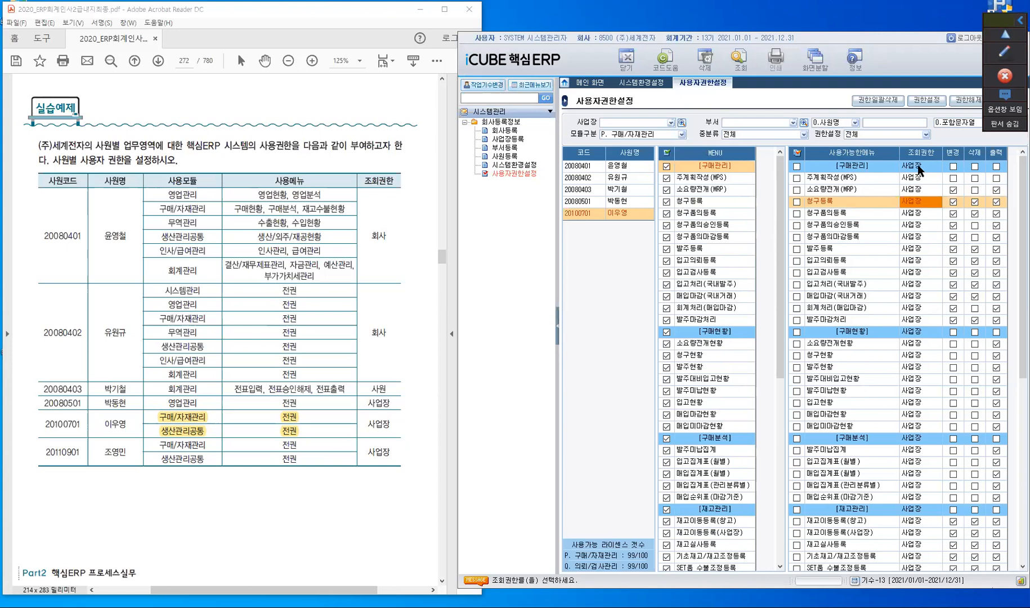
pyautogui.click(924, 164)
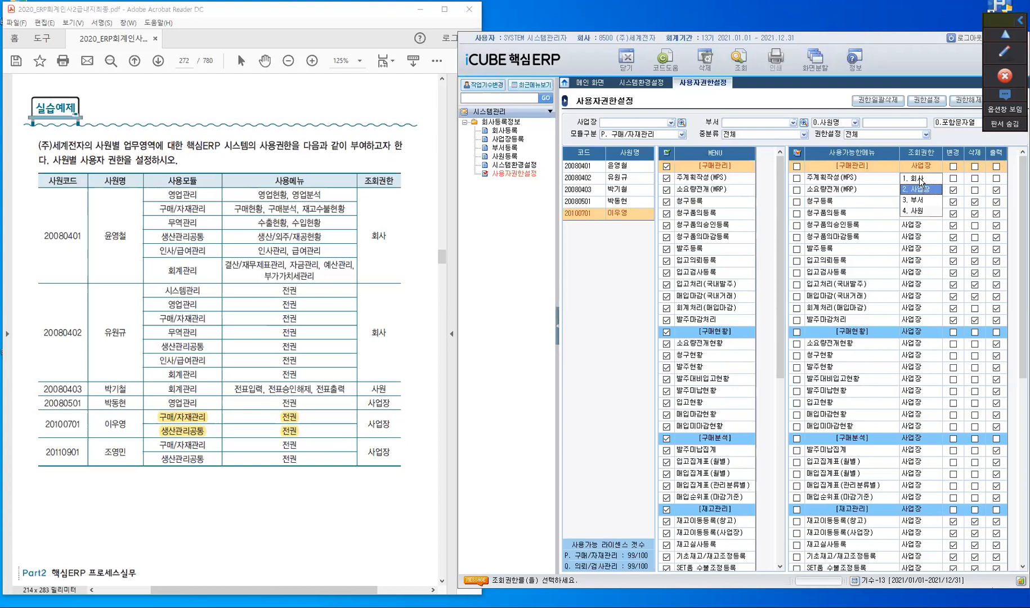
pyautogui.click(923, 177)
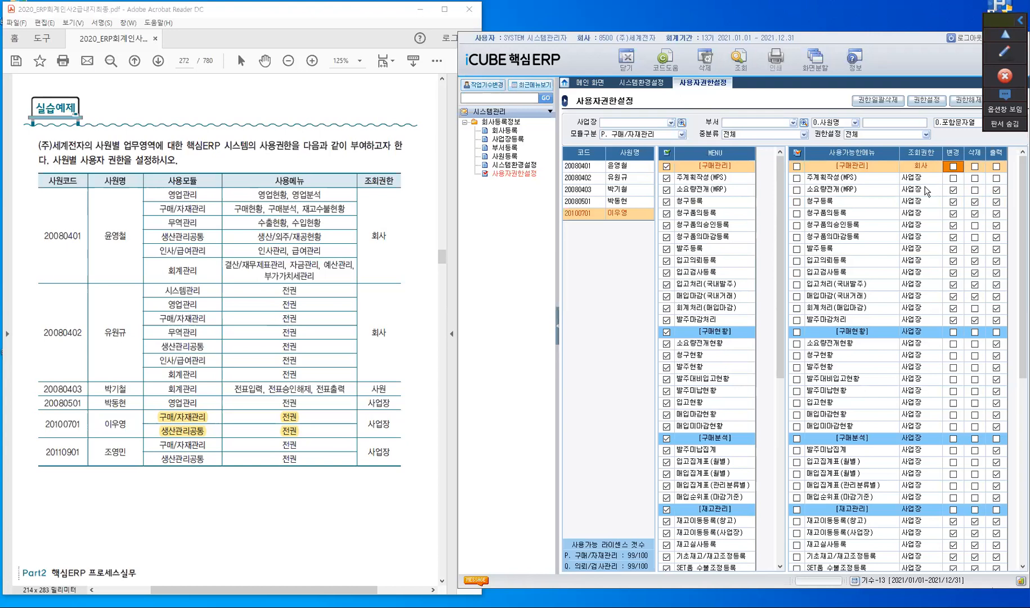
pyautogui.click(923, 191)
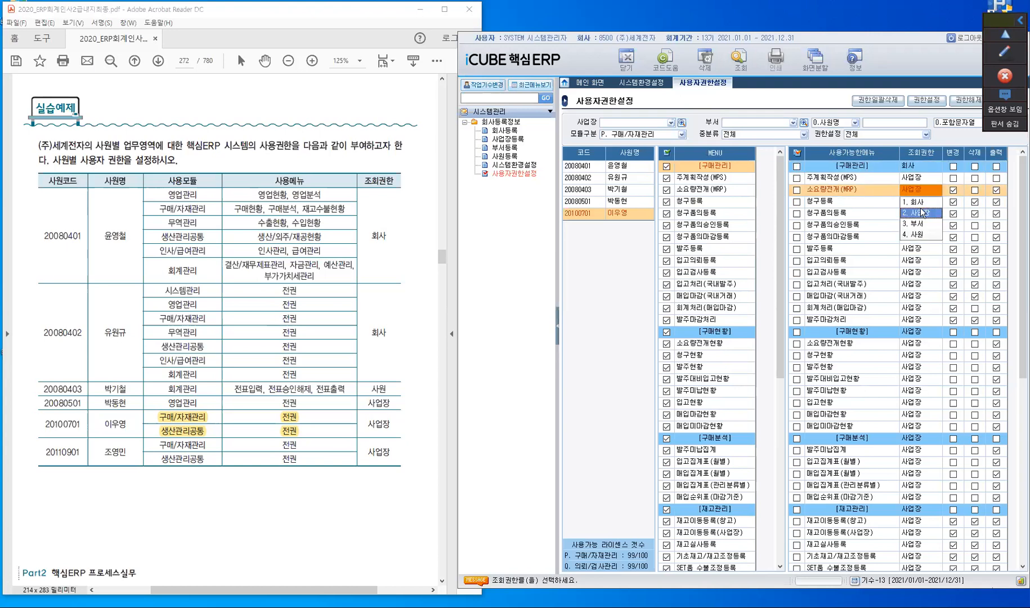
pyautogui.click(920, 201)
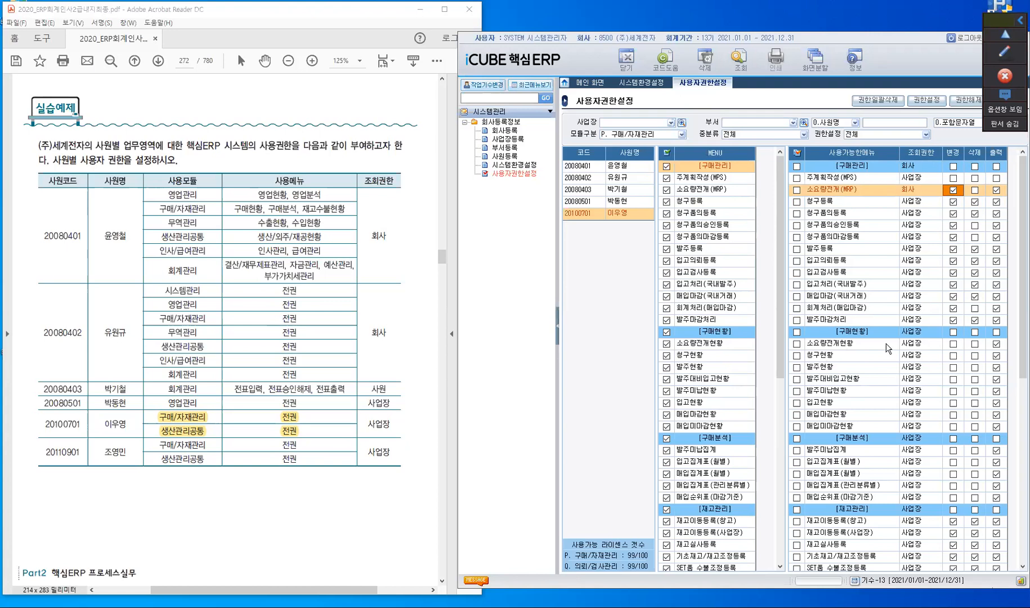
pyautogui.click(915, 344)
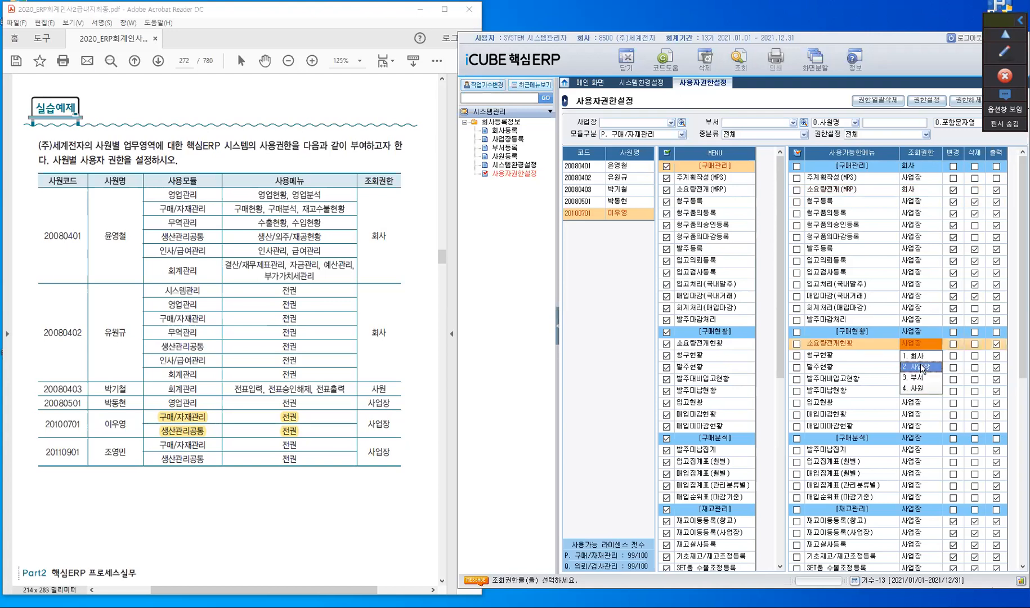
pyautogui.click(917, 377)
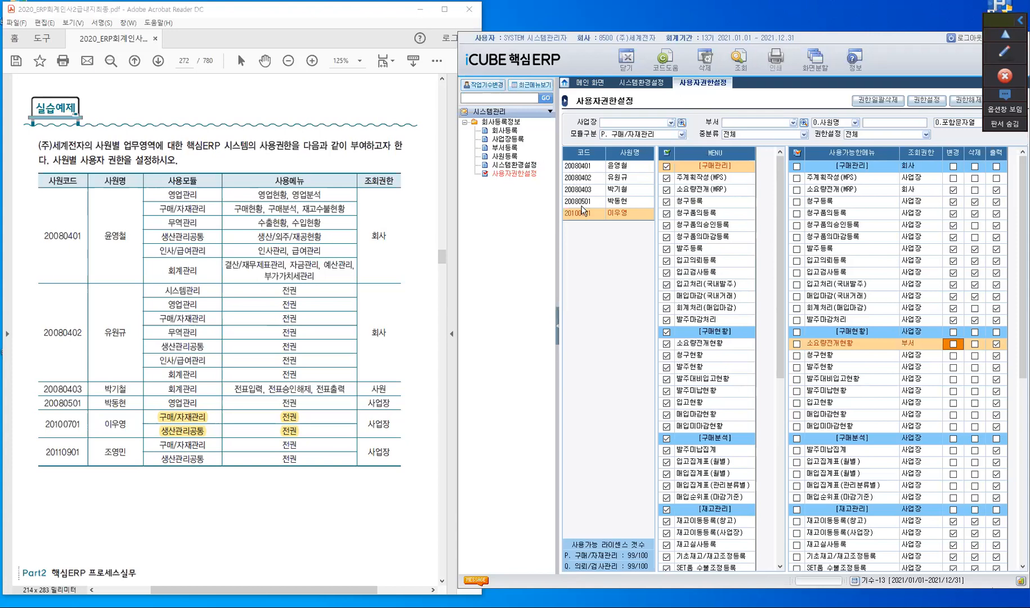
# Step: Select the fourth employee with the module set to B. 영업관리, and highlight that employee's 전권 entry in the PDF table
pyautogui.click(583, 202)
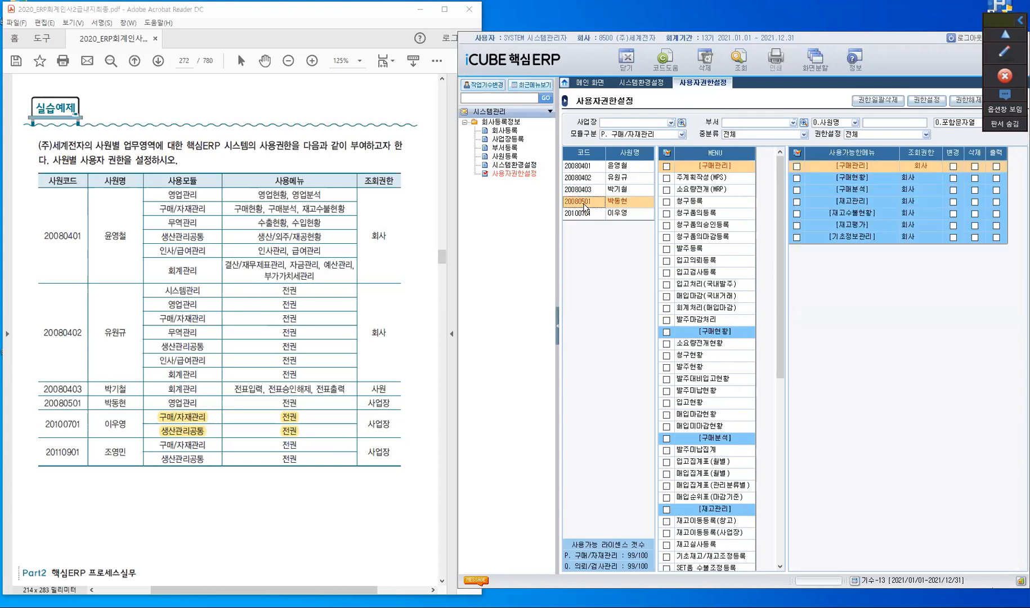
pyautogui.click(681, 135)
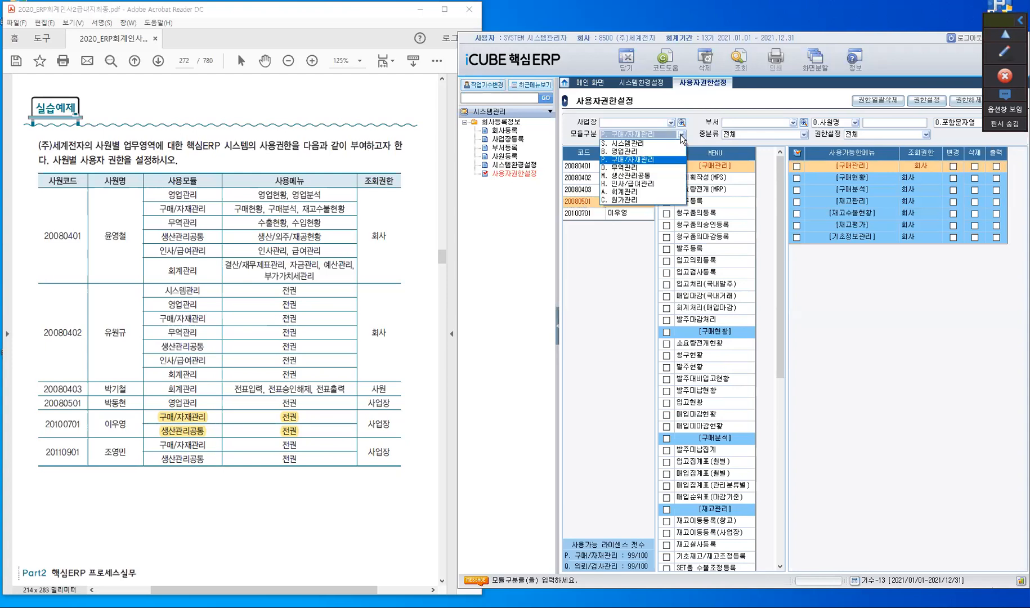
pyautogui.click(627, 151)
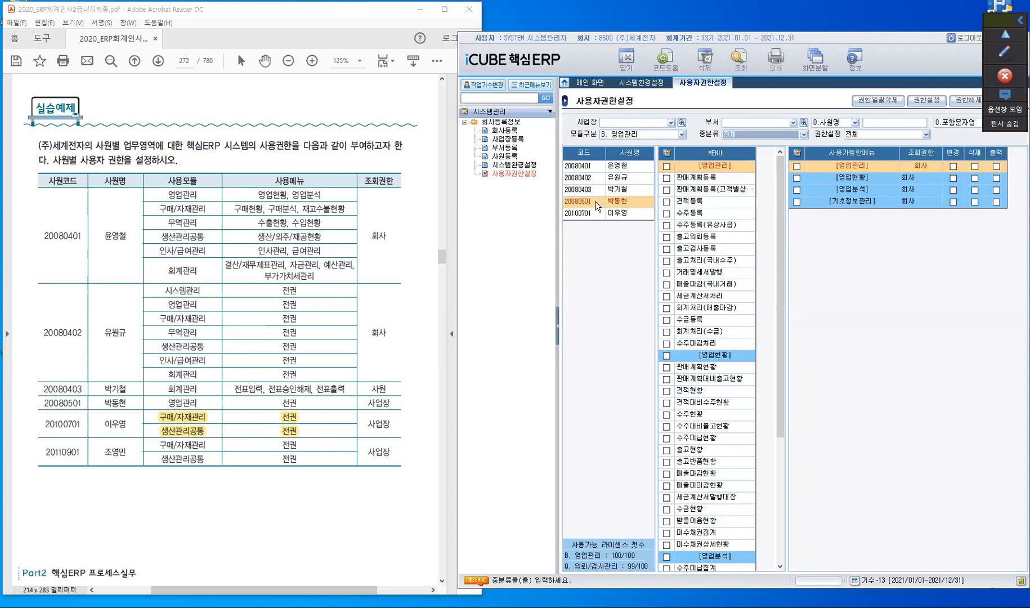
pyautogui.click(289, 402)
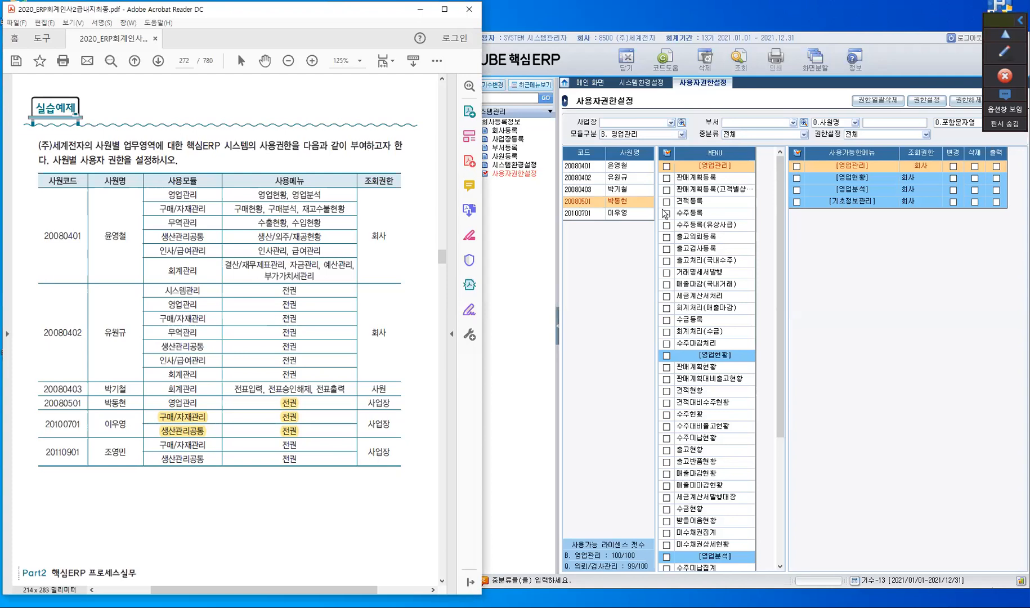
# Step: In iCUBE, grant all 영업관리 menus to the selected fourth employee with 조회권한 set to 2. 사업장
pyautogui.click(667, 154)
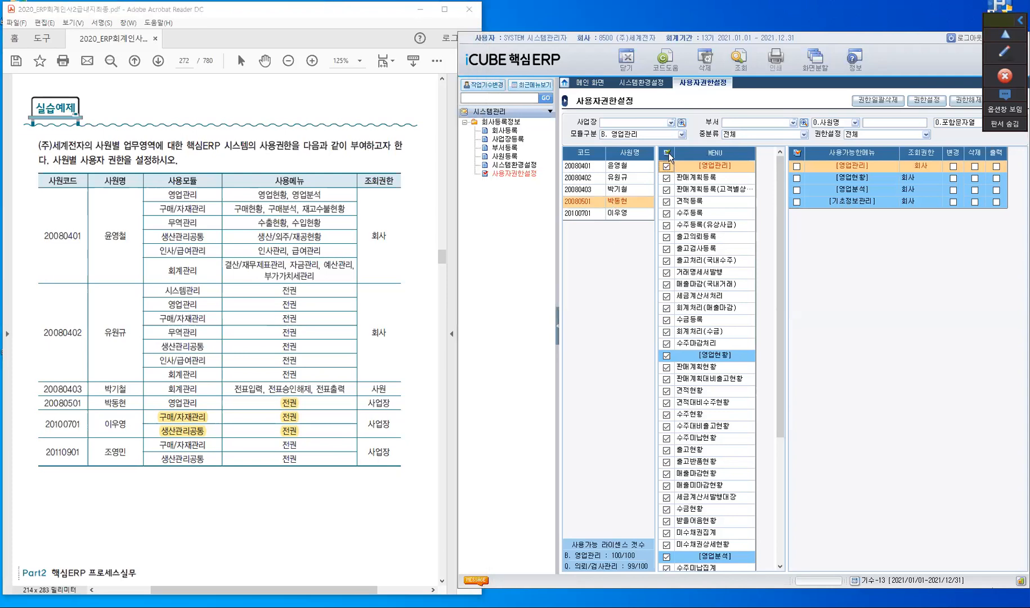
pyautogui.click(925, 101)
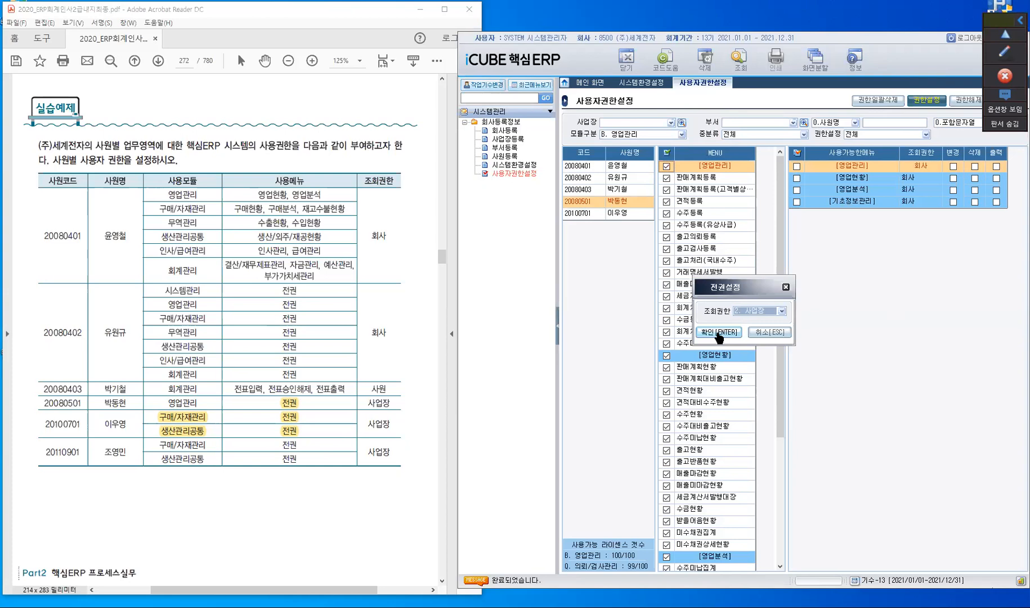
pyautogui.click(718, 332)
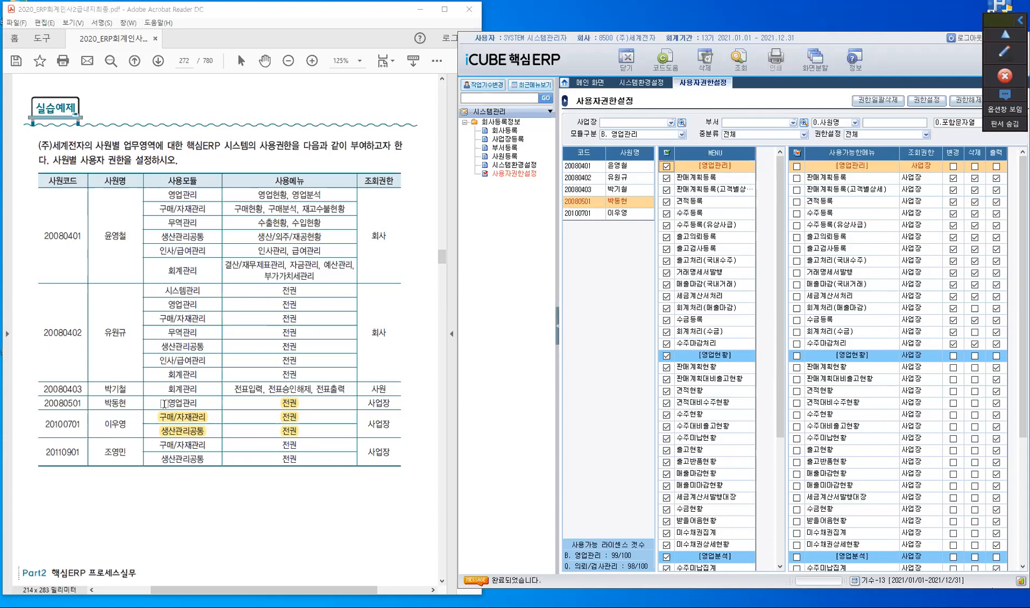
# Step: In the PDF's 실습예제 table, highlight 영업관리 for the fourth employee, and 영업관리 with its 전권 entry for the second employee
pyautogui.moveTo(163, 403); pyautogui.dragTo(198, 402)
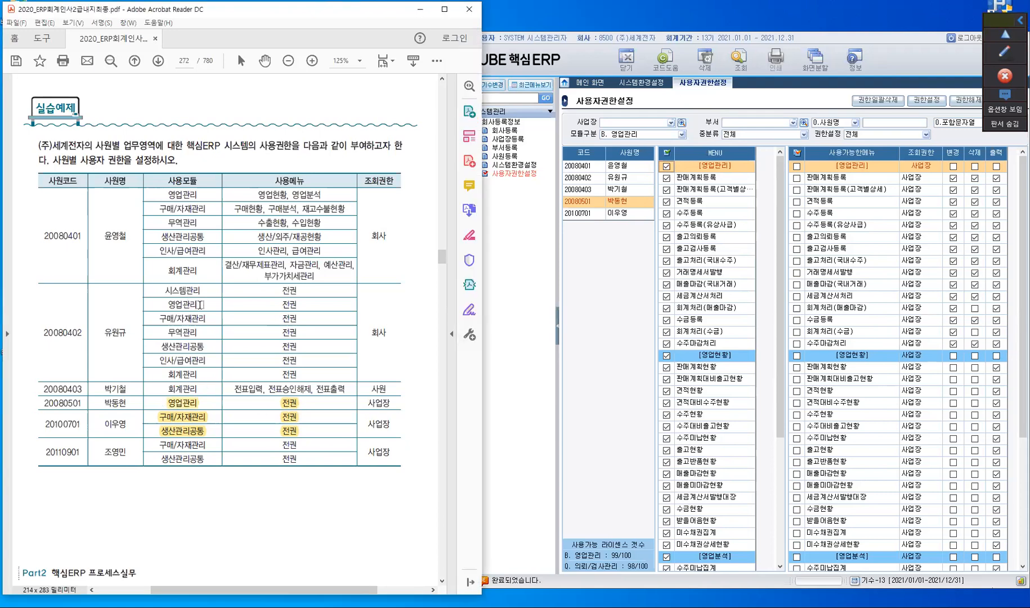
pyautogui.doubleClick(176, 304)
pyautogui.moveTo(165, 311); pyautogui.dragTo(198, 307)
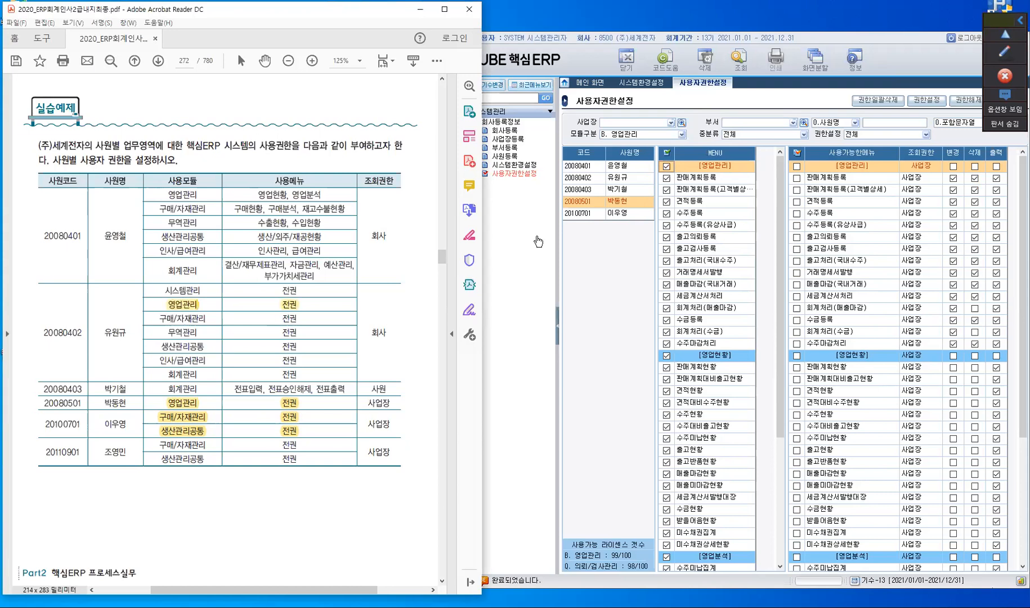
# Step: In iCUBE, check the second employee's 영업관리 permissions, and copy the fourth employee's permissions with 권한 복사
pyautogui.click(573, 177)
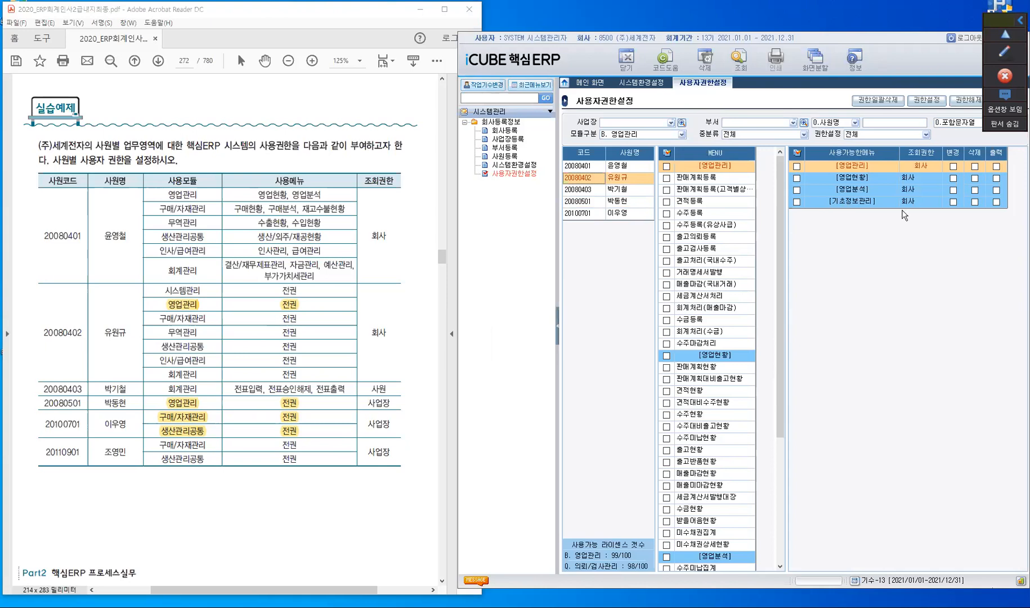
pyautogui.click(578, 202)
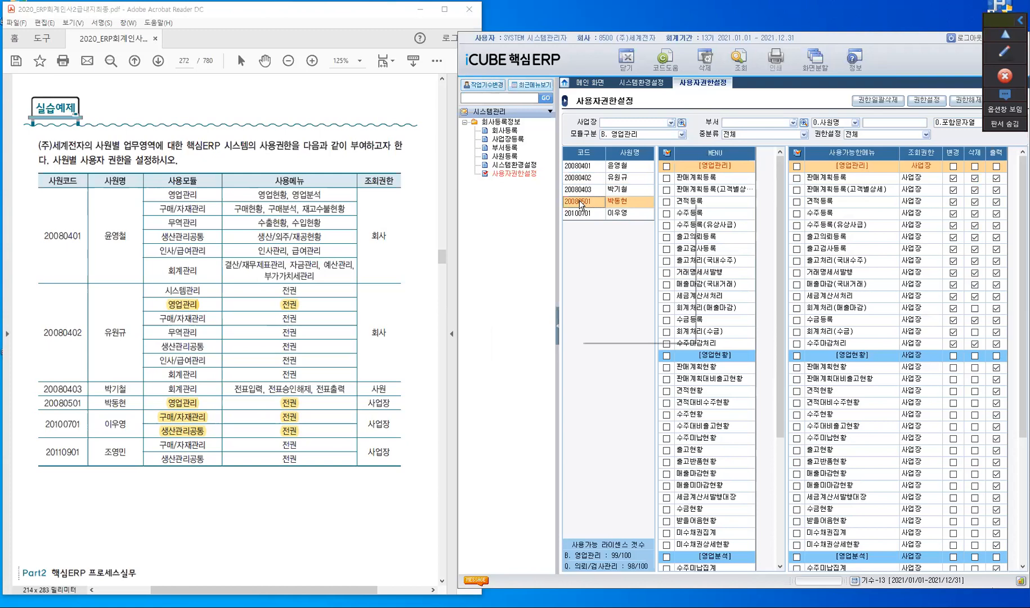
pyautogui.rightClick(578, 202)
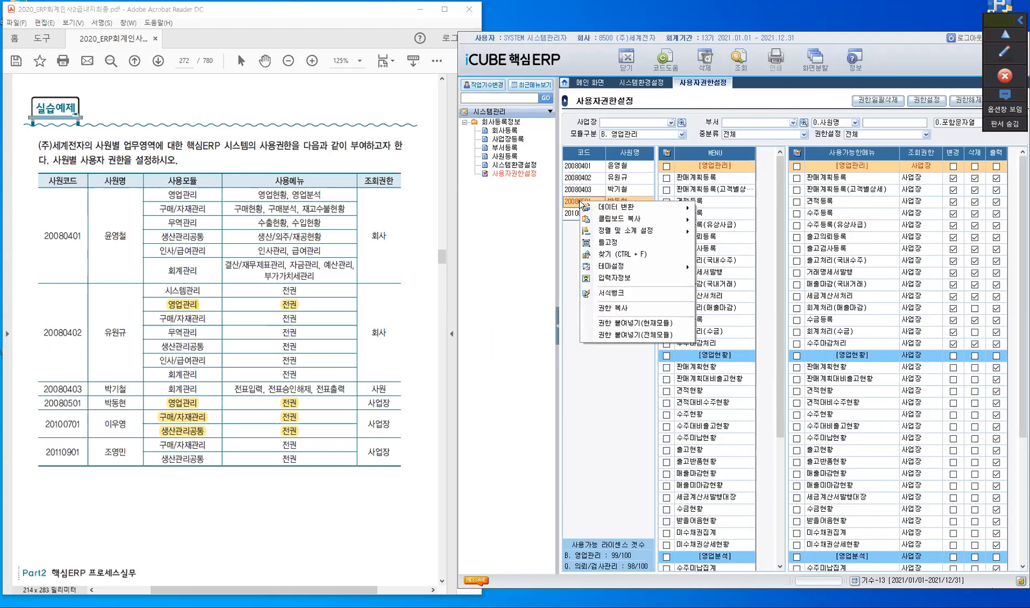
pyautogui.moveTo(606, 208)
pyautogui.click(623, 311)
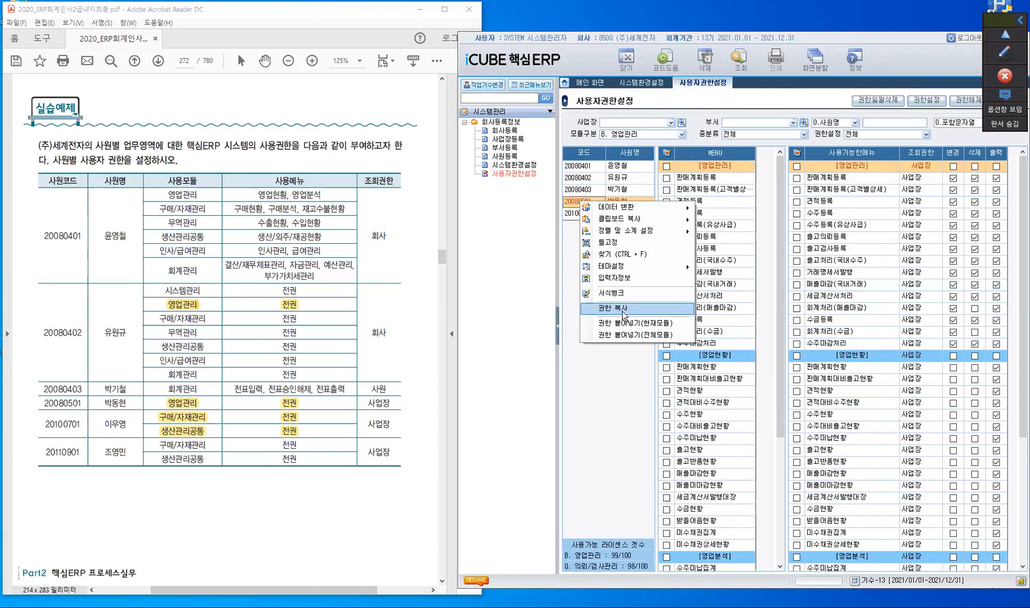
pyautogui.click(621, 310)
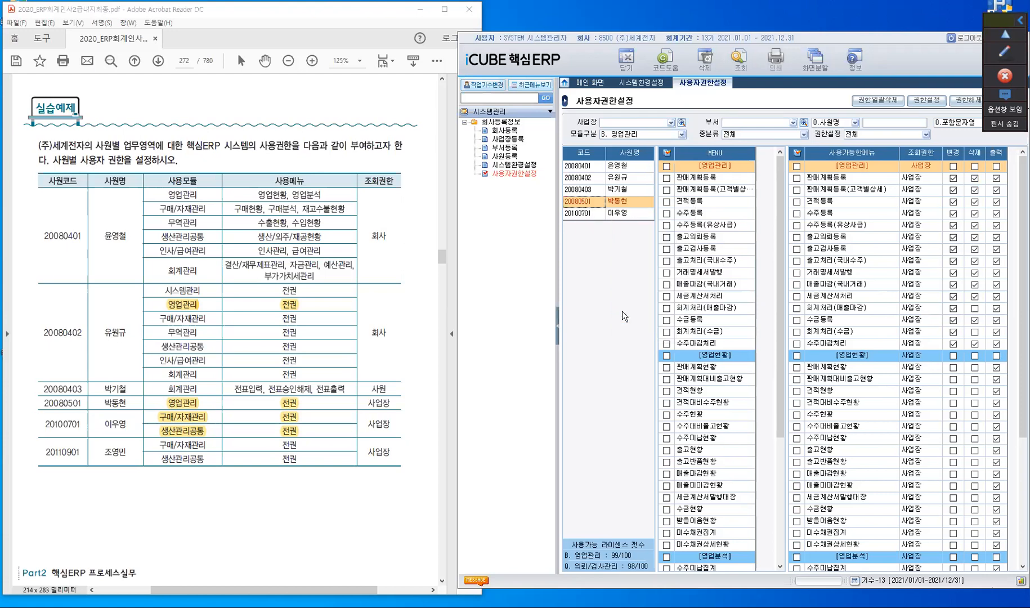
# Step: Paste the copied permissions onto the second employee using 권한 붙여넣기(전체모듈)
pyautogui.click(589, 177)
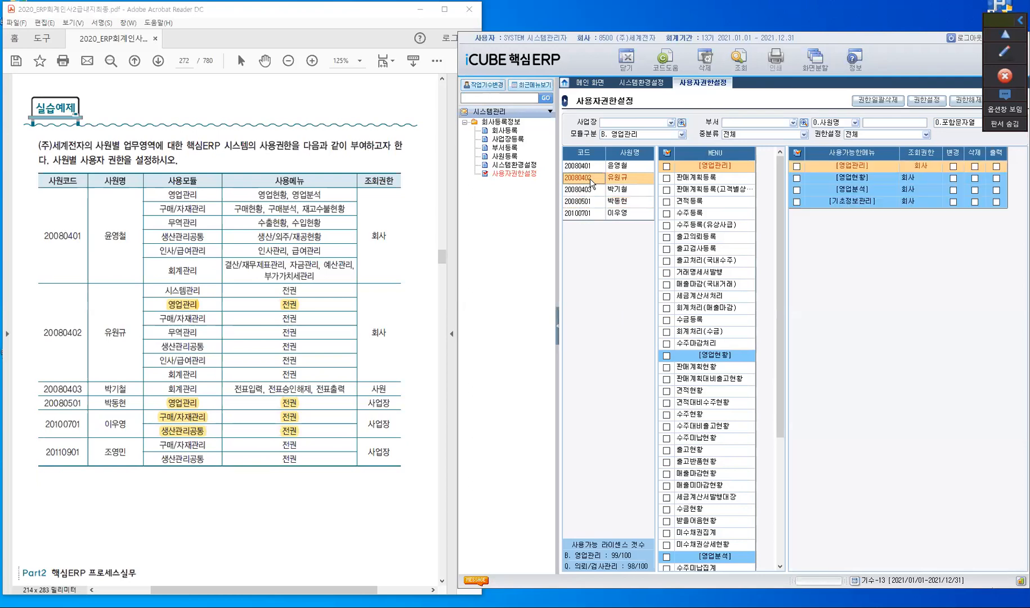
pyautogui.rightClick(589, 178)
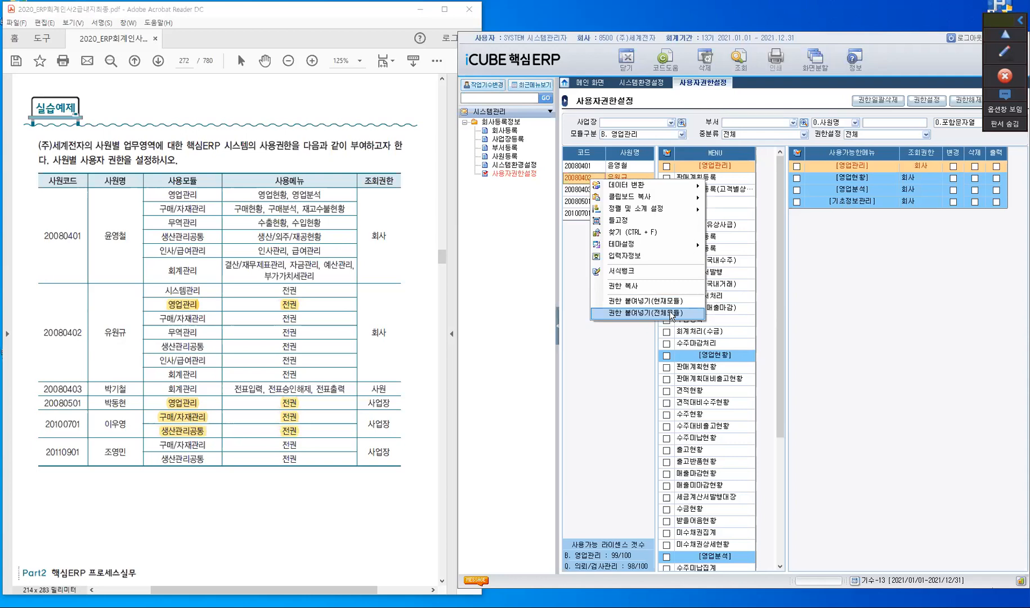
pyautogui.click(631, 314)
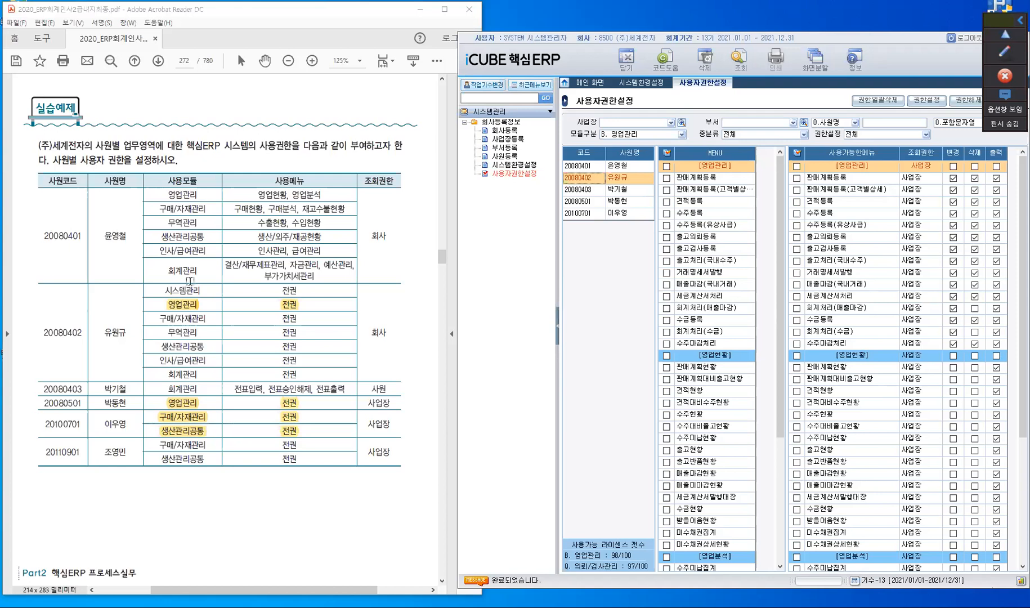
# Step: Highlight the first employee's 회계관리 entry in the PDF table, and select that employee in iCUBE with the module set to A. 회계관리
pyautogui.moveTo(171, 273); pyautogui.dragTo(197, 271)
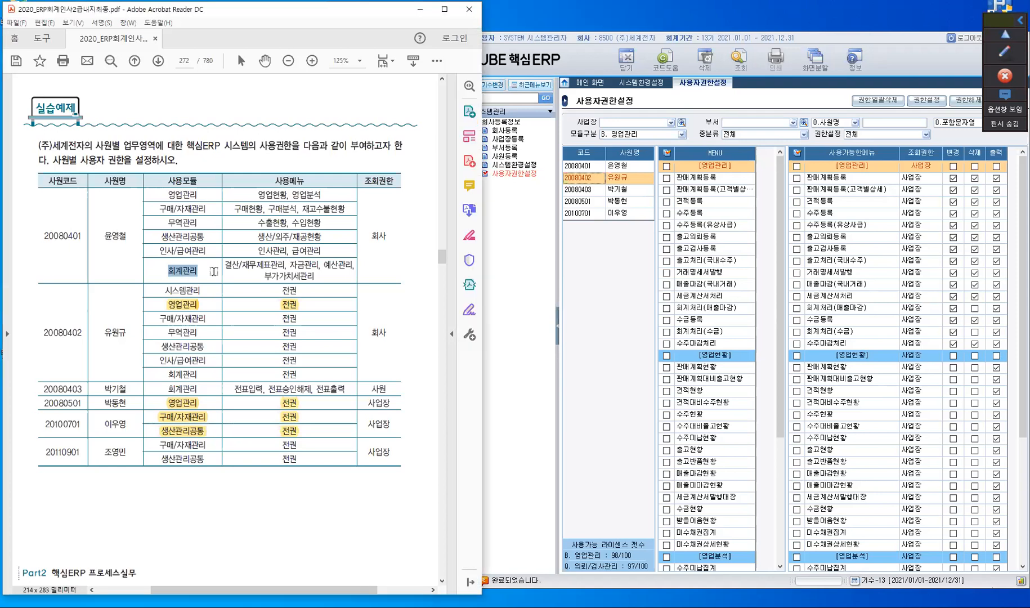
pyautogui.click(681, 135)
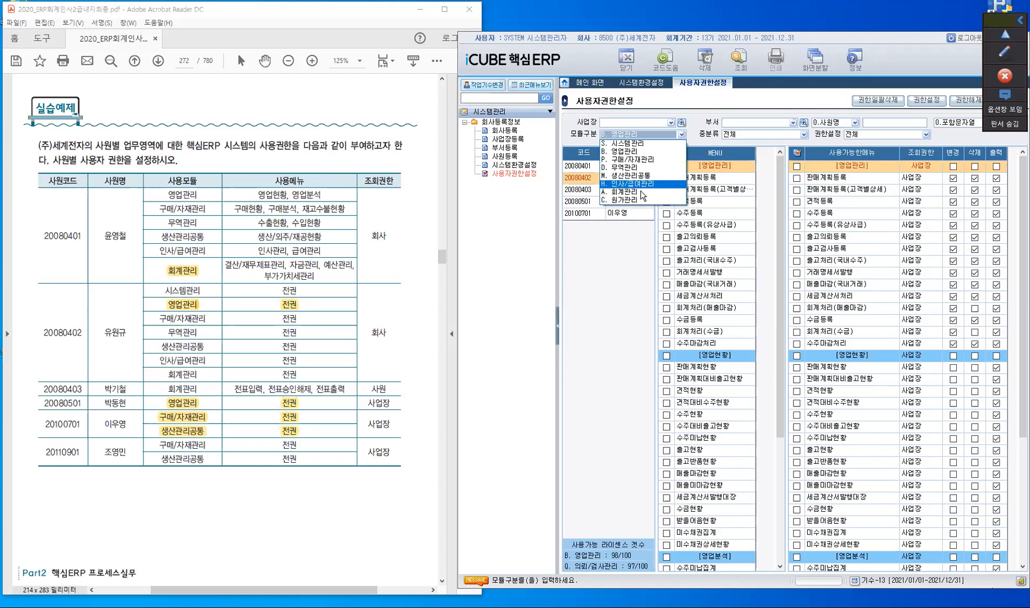
pyautogui.click(589, 176)
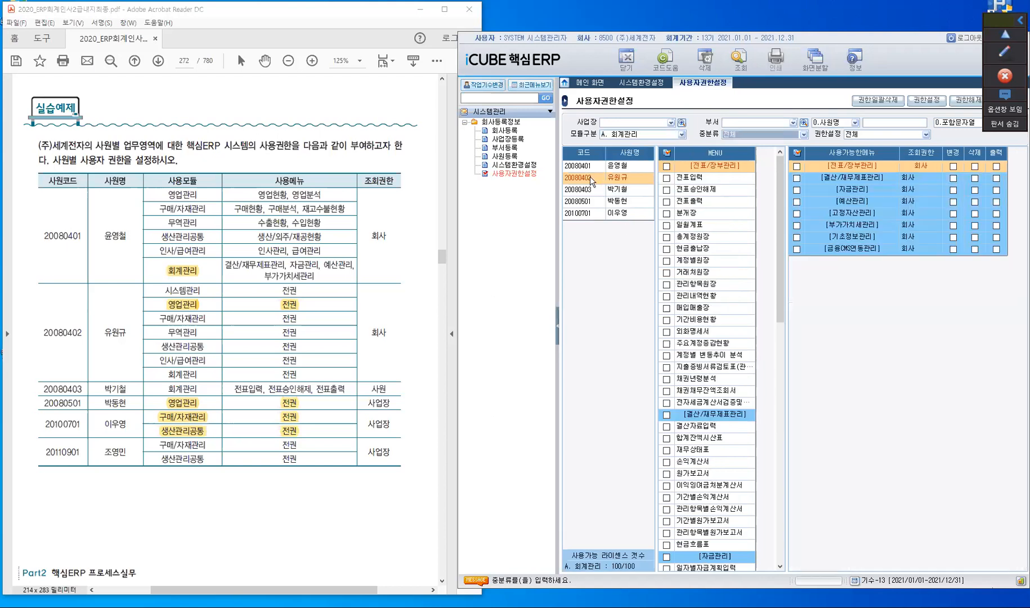
pyautogui.click(589, 167)
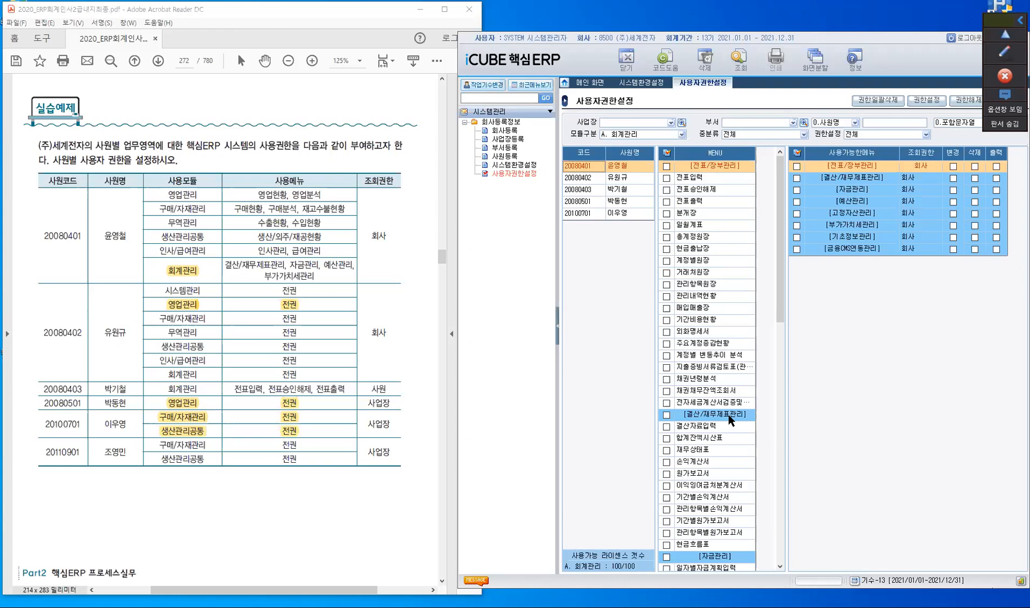
# Step: Mark the 결산/재무제표관리, 자금관리, 예산관리 and 부가가치세관리 menu groups for the first employee's 회계관리 module
pyautogui.click(666, 190)
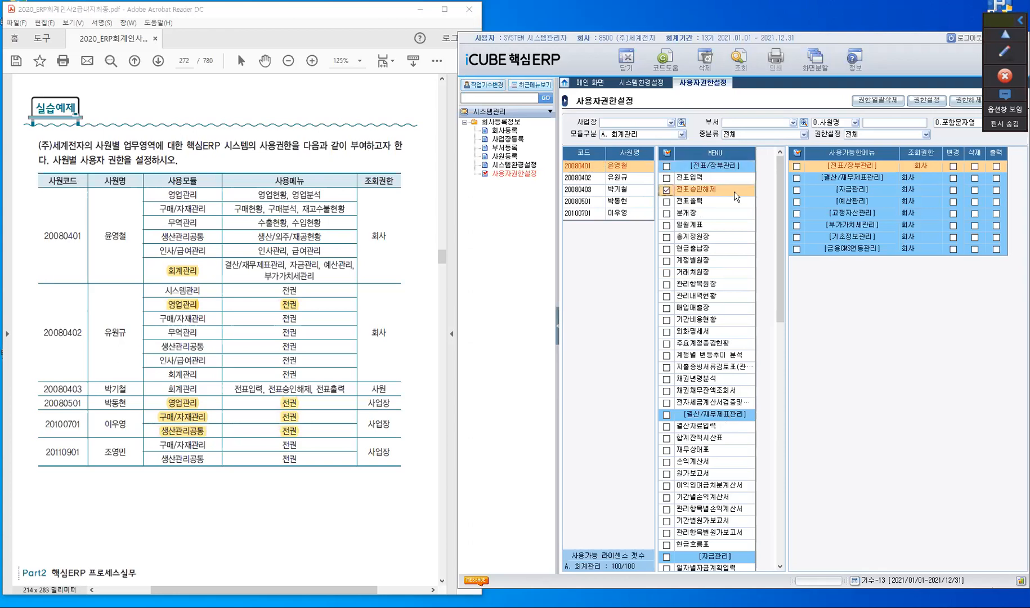
pyautogui.click(666, 190)
pyautogui.moveTo(776, 263); pyautogui.dragTo(773, 287)
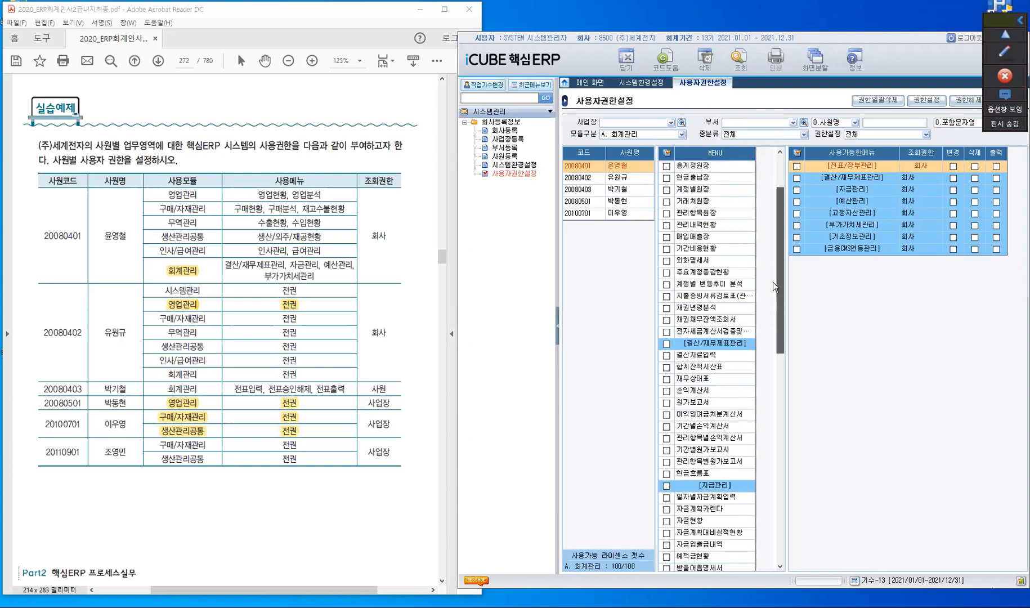
pyautogui.scroll(-4, 738, 241)
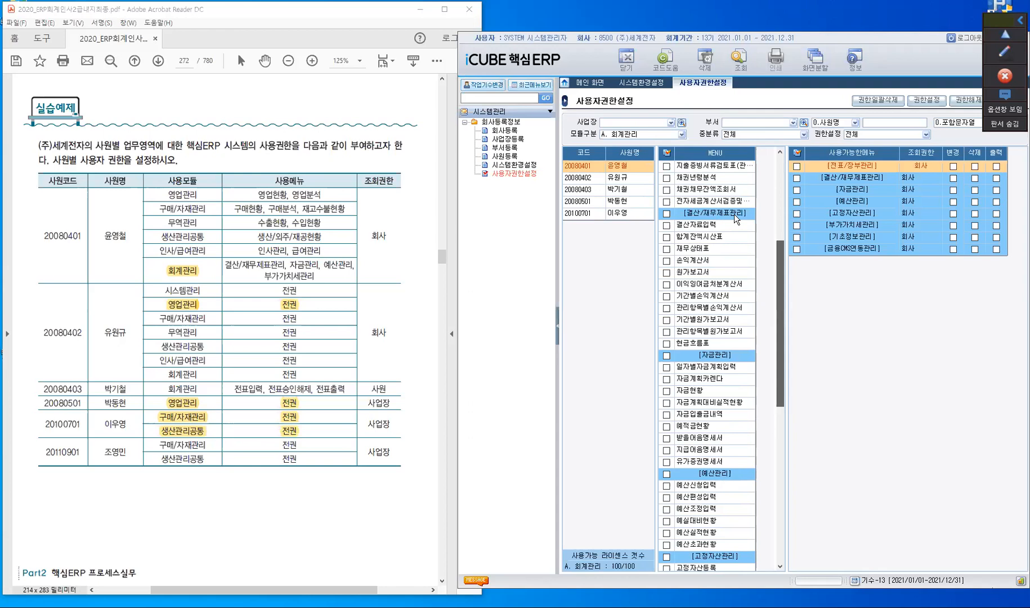
pyautogui.click(666, 214)
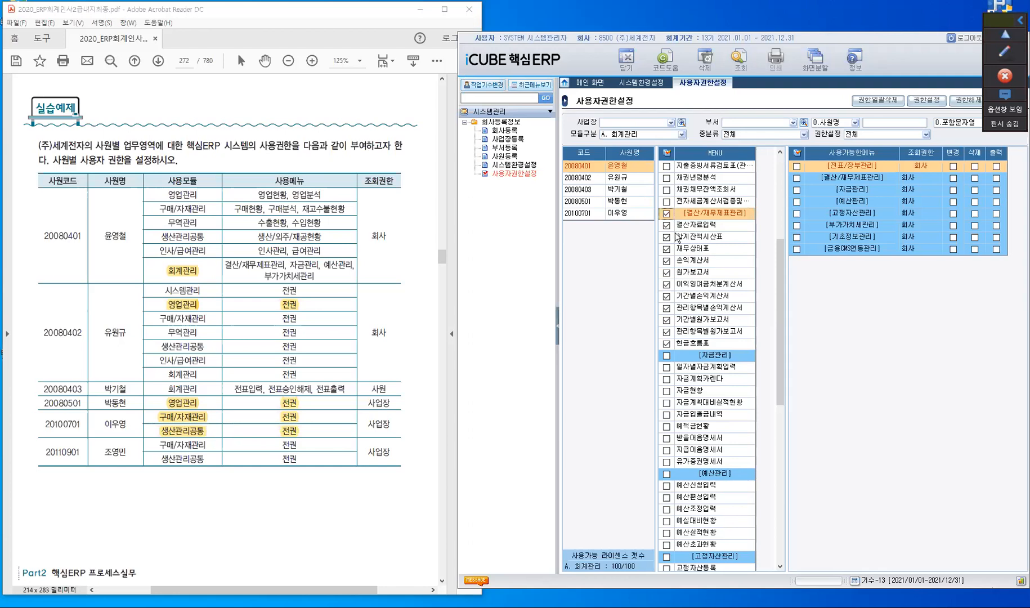
pyautogui.click(666, 356)
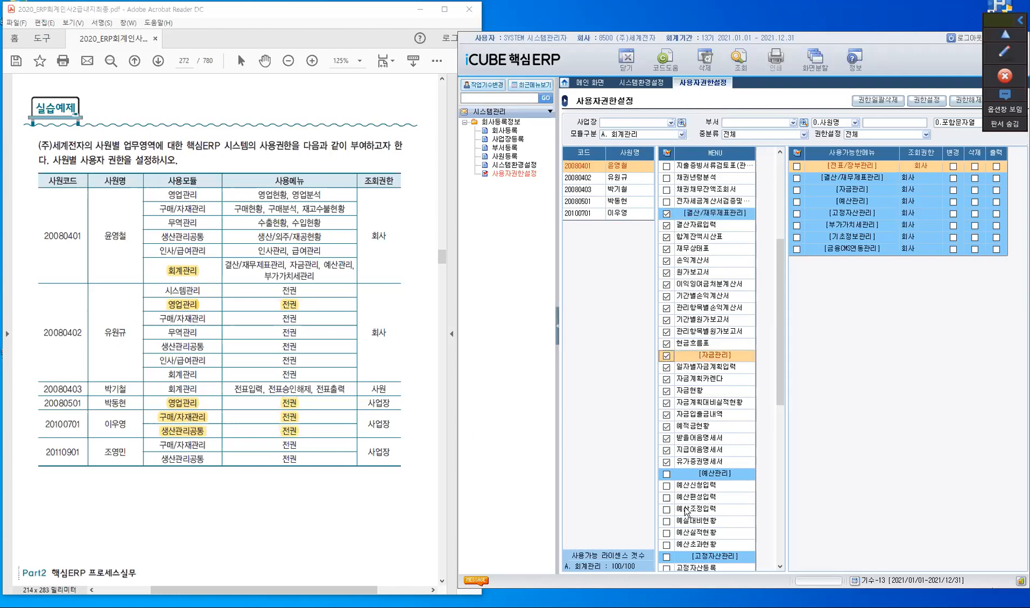
pyautogui.click(667, 473)
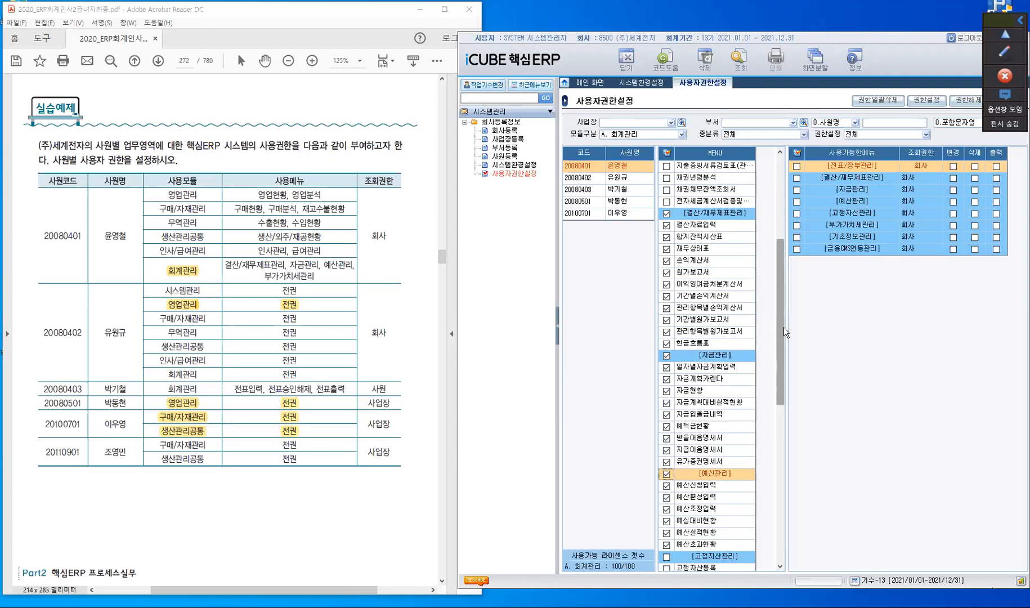
pyautogui.scroll(-7, 783, 326)
pyautogui.scroll(-3, 681, 351)
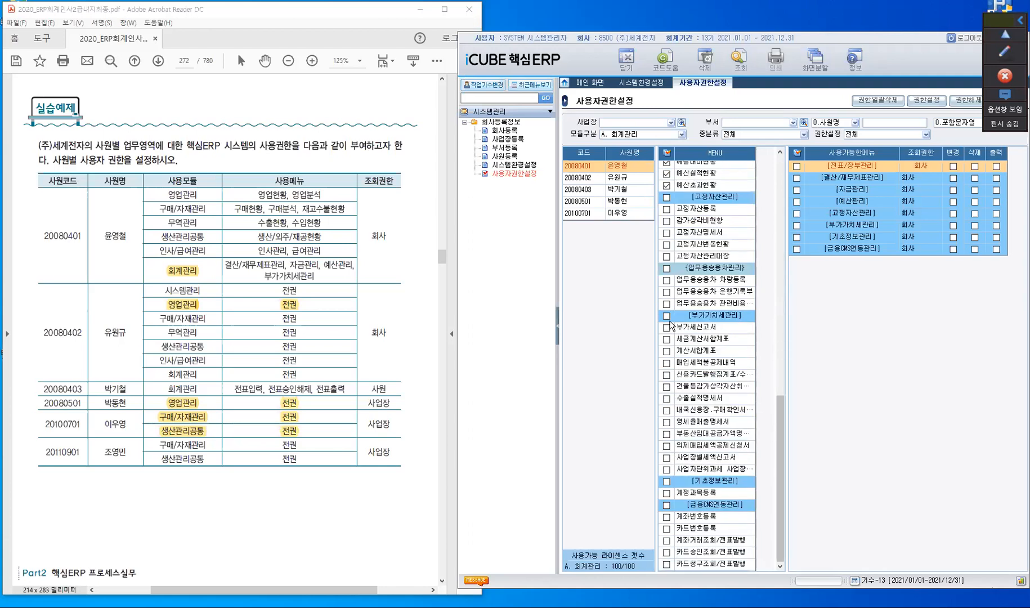
pyautogui.click(666, 315)
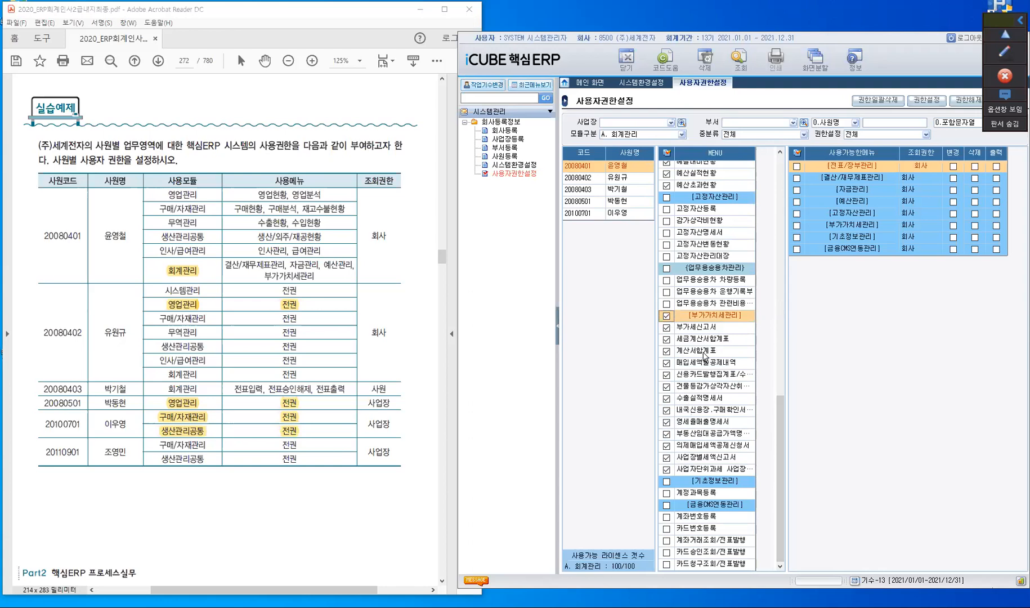
# Step: Grant the marked 회계관리 menus to the first employee with 조회권한 회사, and review the granted menu list
pyautogui.click(927, 102)
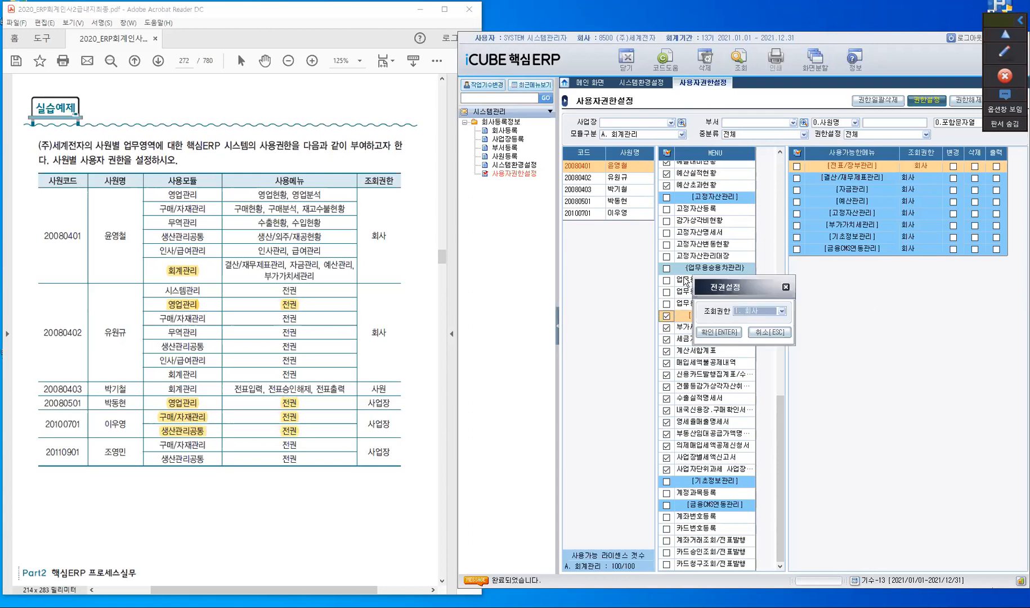
pyautogui.click(726, 334)
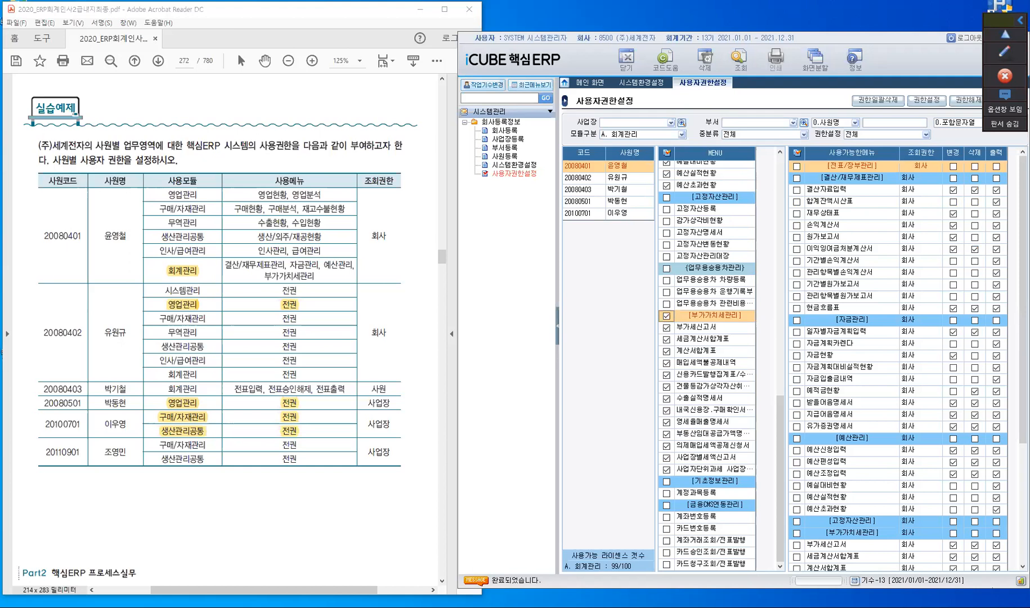
pyautogui.scroll(-4, 998, 395)
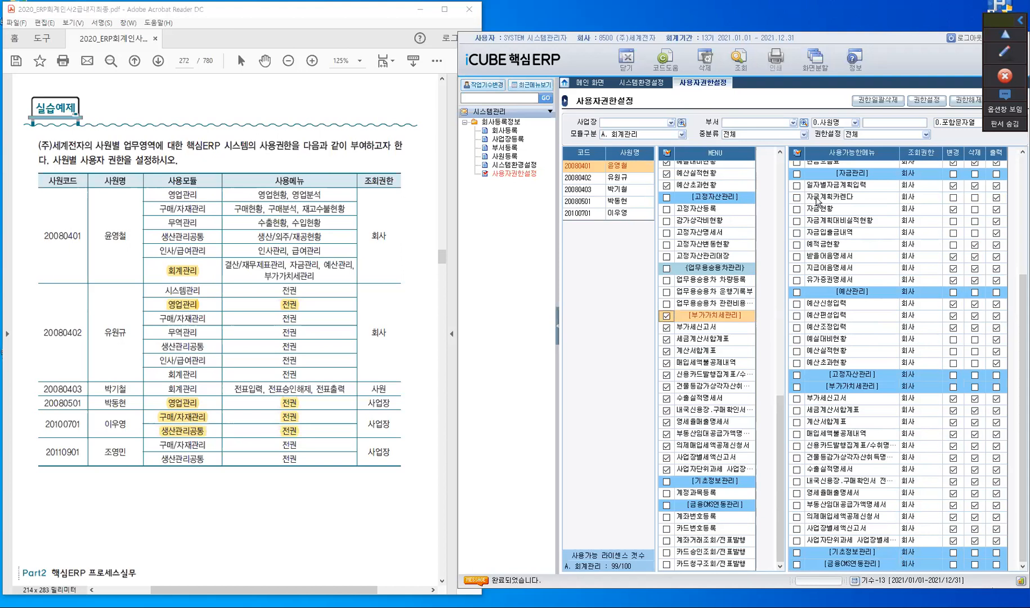
# Step: Select the second employee in iCUBE, and highlight that employee's 시스템관리, 인사/급여관리 and 회계관리 entries in the PDF table
pyautogui.click(576, 179)
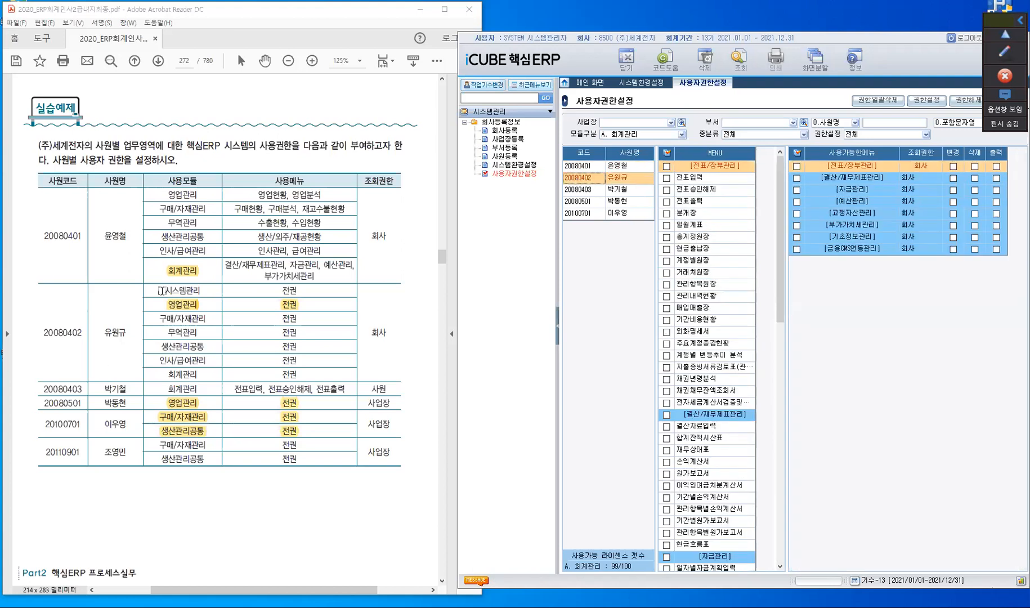
pyautogui.moveTo(203, 290); pyautogui.dragTo(165, 290)
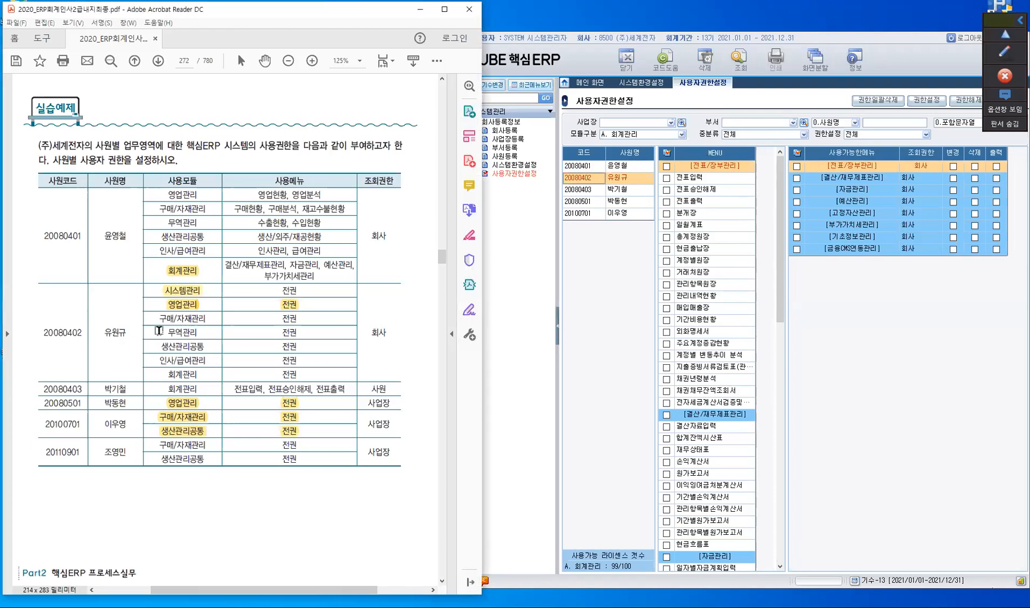
pyautogui.moveTo(208, 358); pyautogui.dragTo(205, 381)
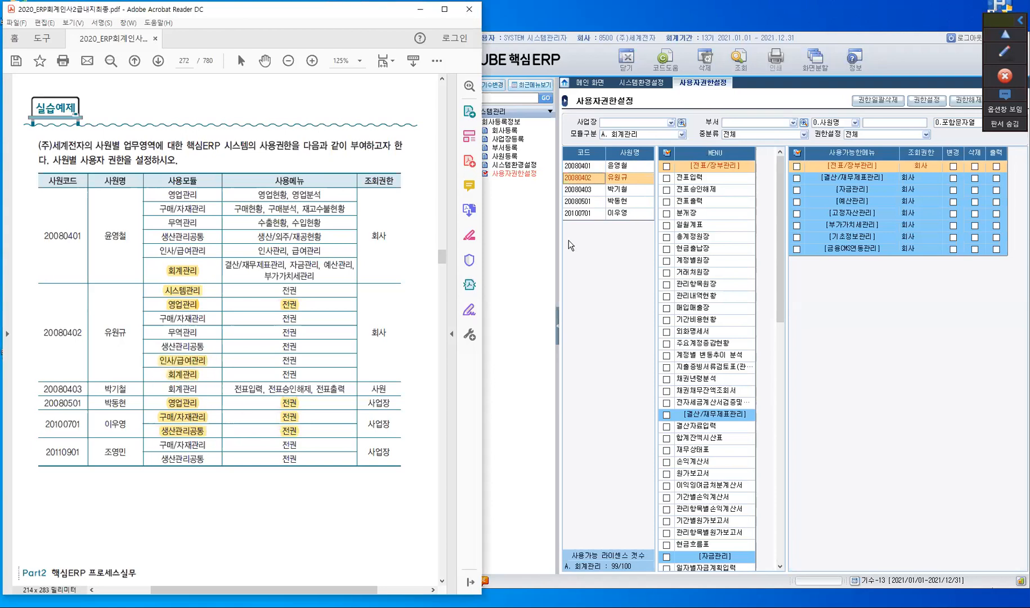
# Step: Grant the second employee all menus of module S. 시스템관리 with 조회권한 회사
pyautogui.click(682, 135)
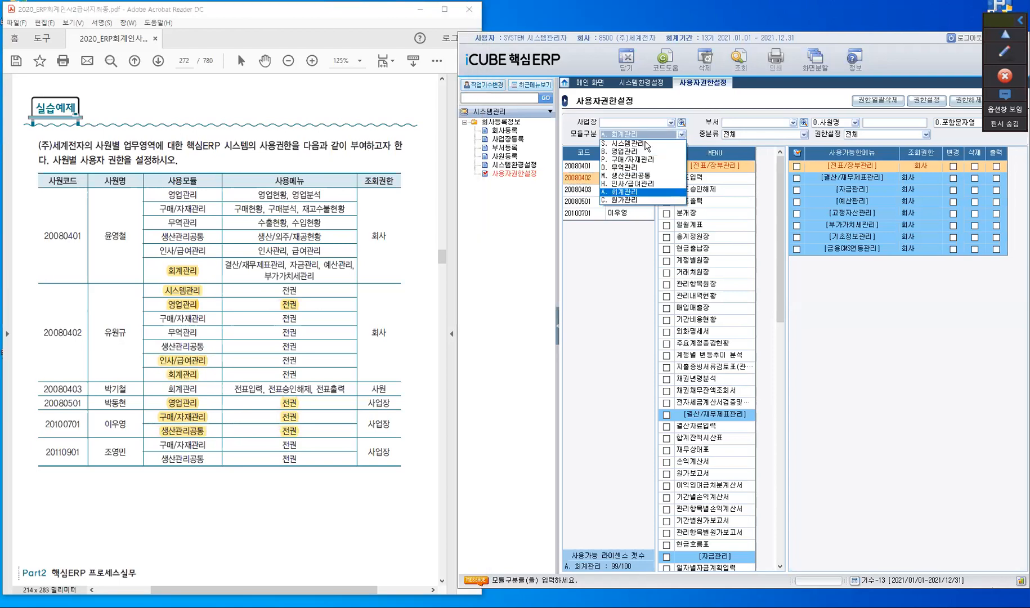
pyautogui.press('Return')
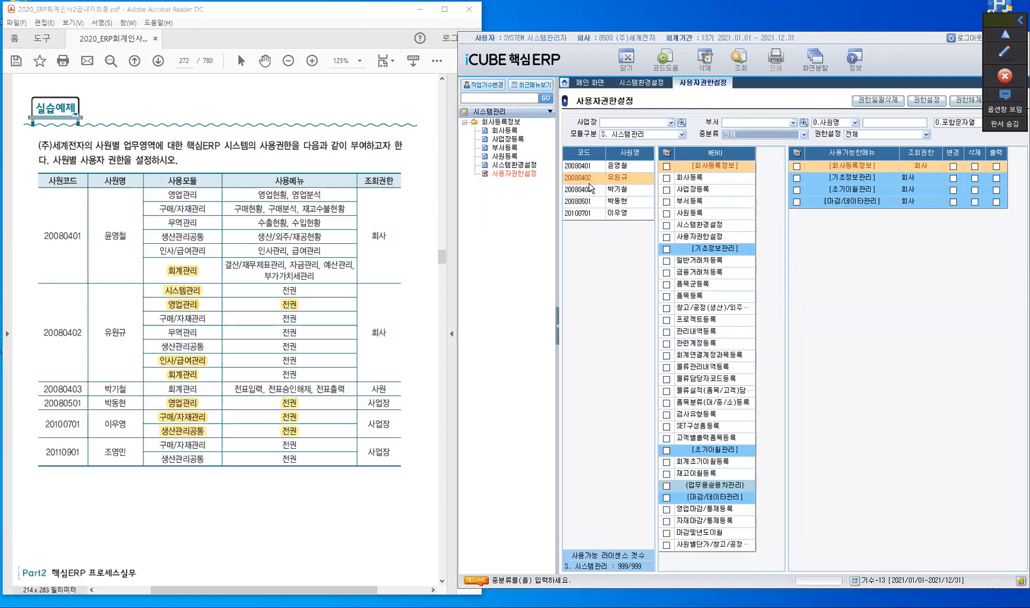
pyautogui.click(590, 179)
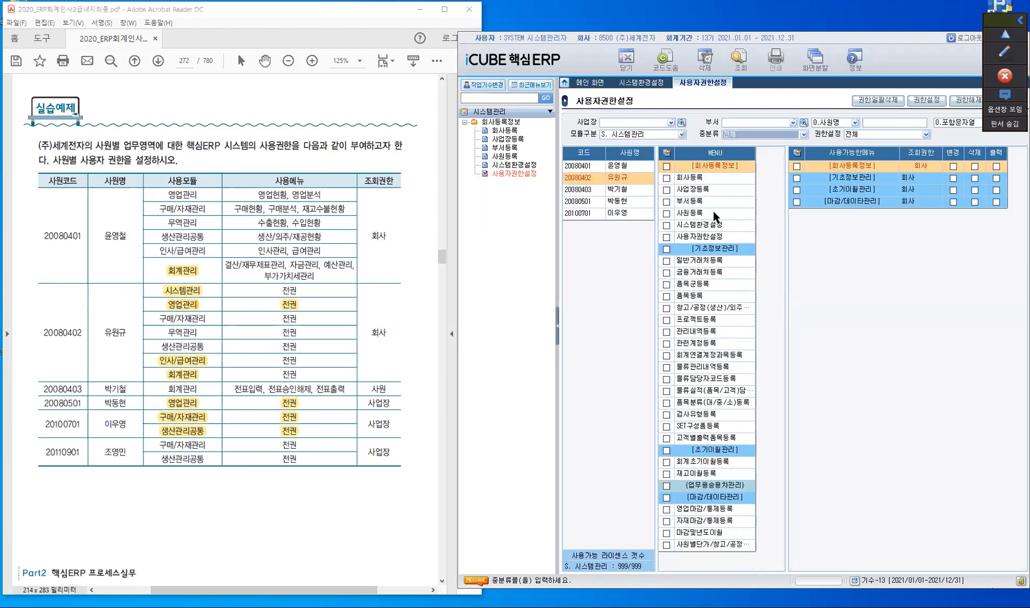
pyautogui.click(667, 153)
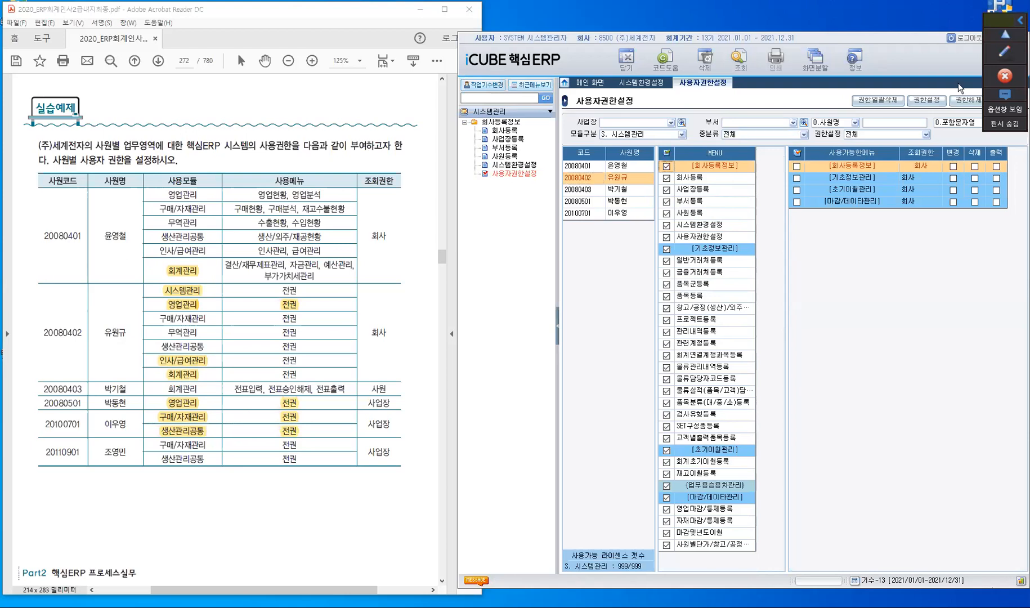
pyautogui.click(930, 101)
pyautogui.click(718, 333)
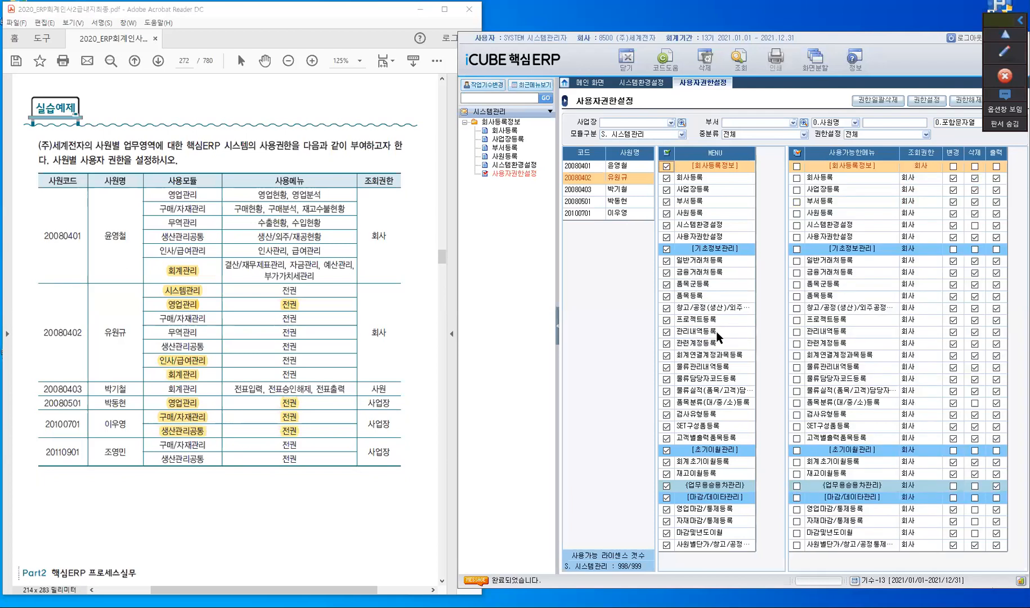
# Step: Grant the second employee all menus of module H. 인사/급여관리 with 조회권한 회사
pyautogui.click(682, 134)
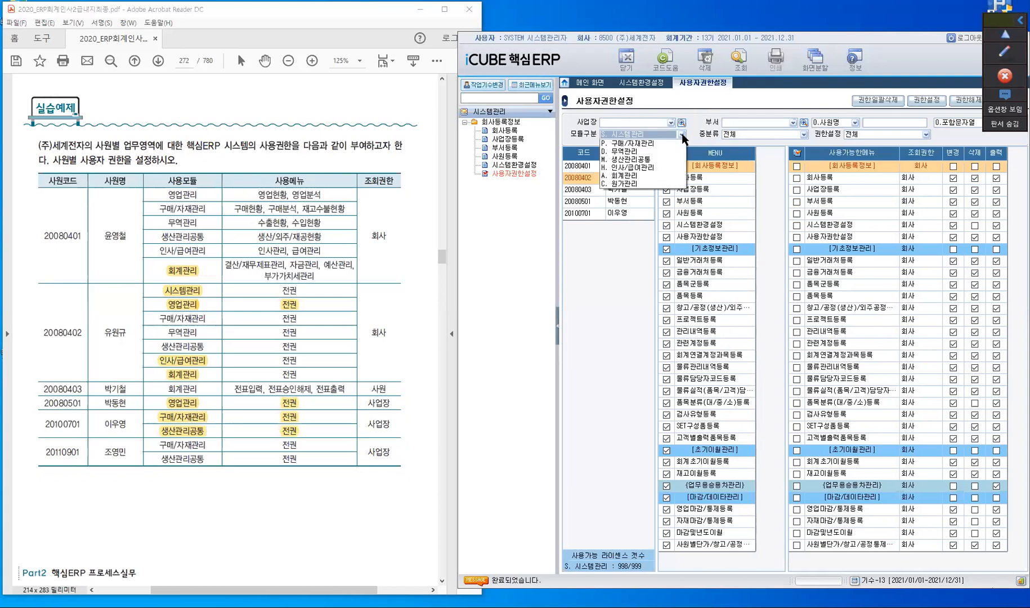
pyautogui.click(653, 185)
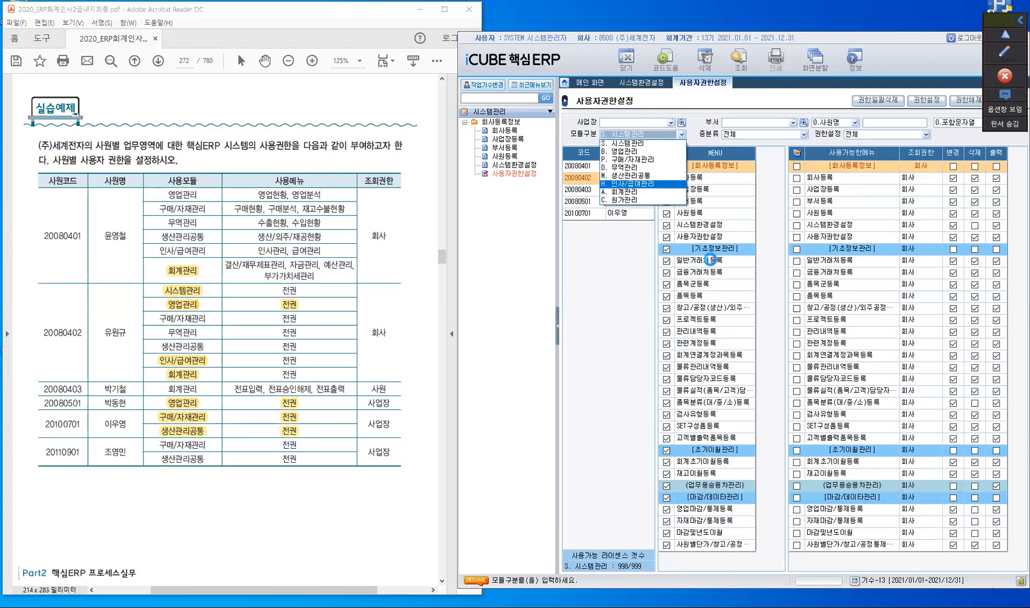
pyautogui.click(589, 178)
pyautogui.click(926, 100)
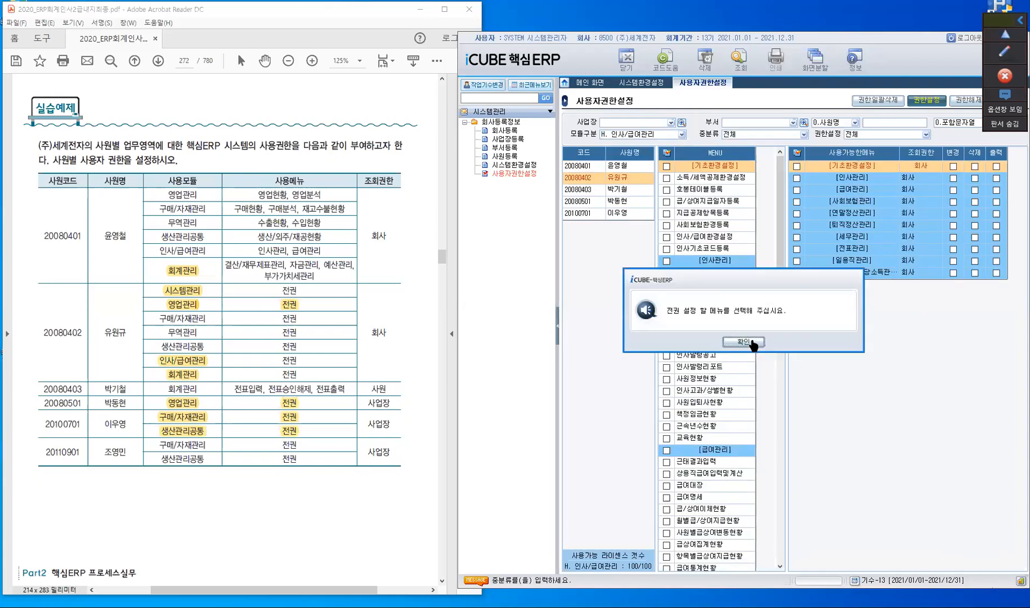
pyautogui.press('Return')
pyautogui.click(667, 153)
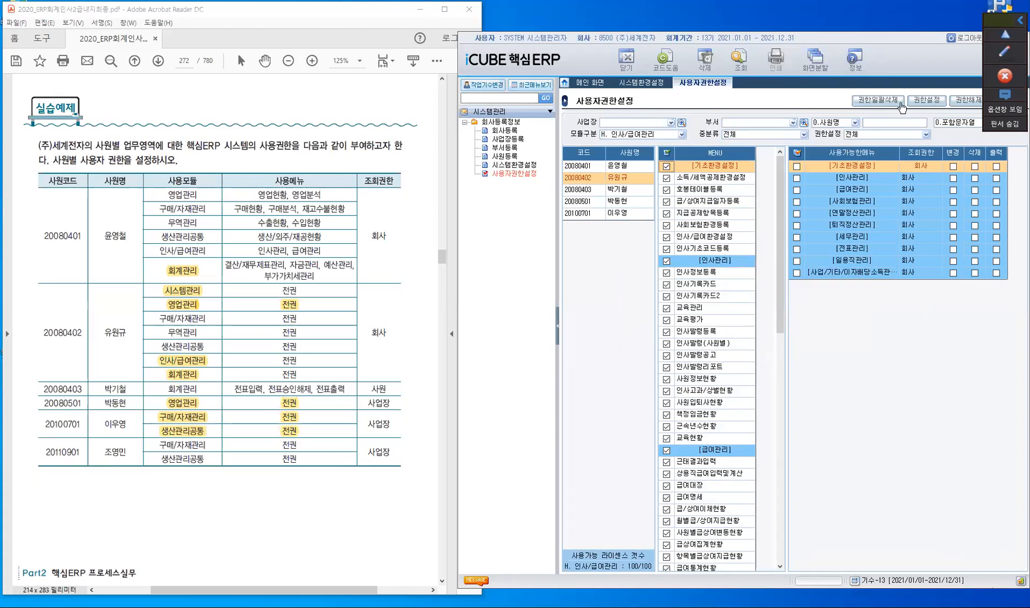
pyautogui.click(930, 102)
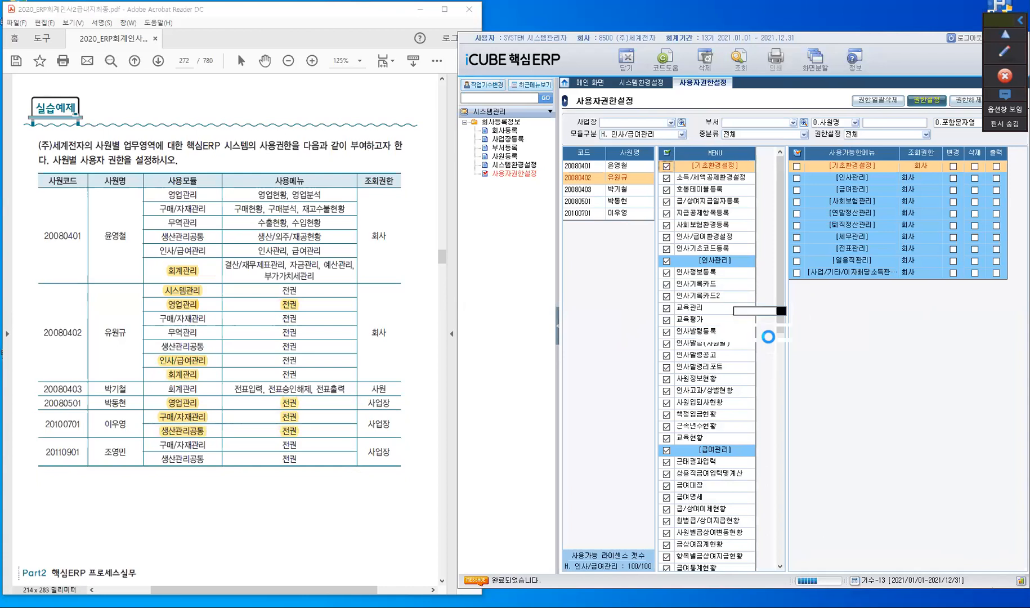
pyautogui.click(722, 333)
# Step: Grant the second employee all menus of module A. 회계관리 with 조회권한 회사
pyautogui.click(682, 135)
pyautogui.press('Down')
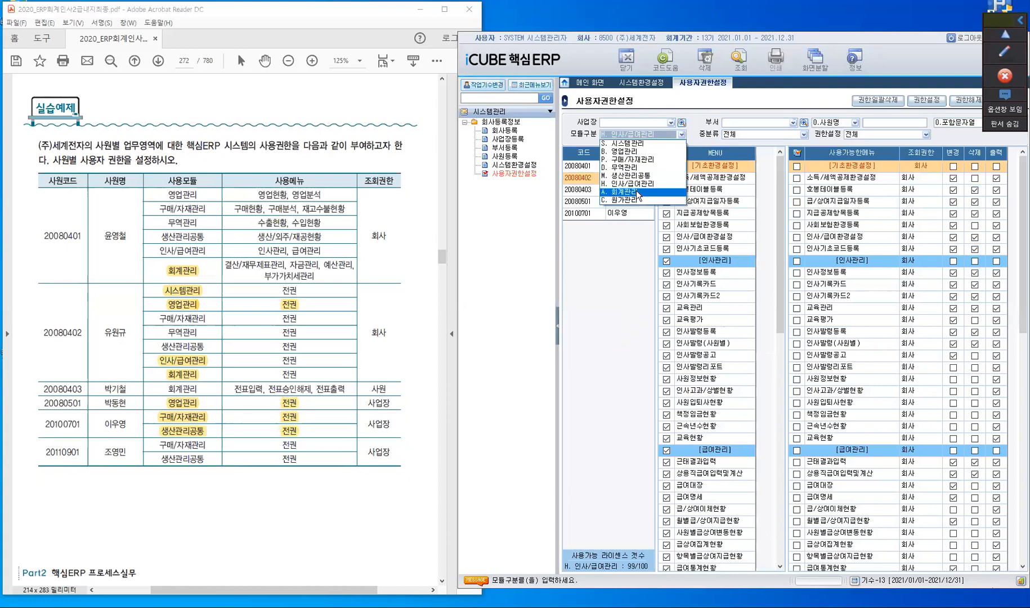
pyautogui.press('Return')
pyautogui.click(603, 178)
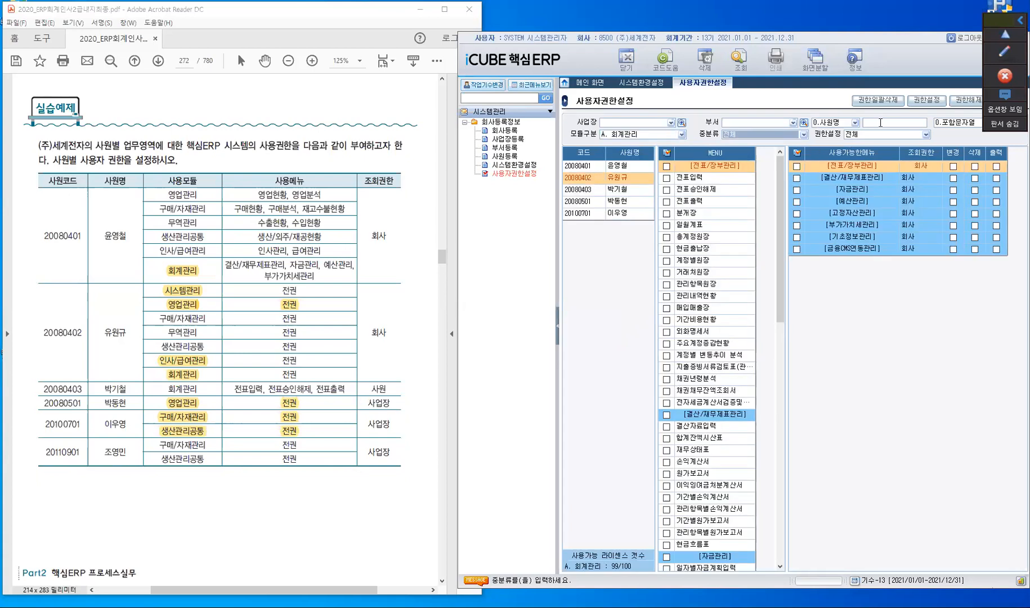
pyautogui.click(667, 153)
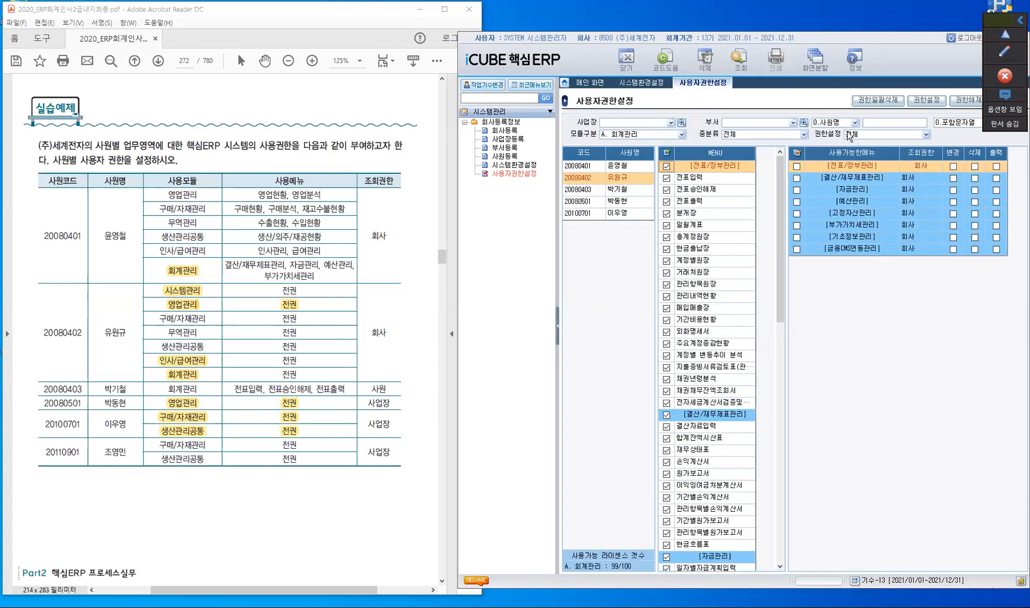
pyautogui.click(926, 100)
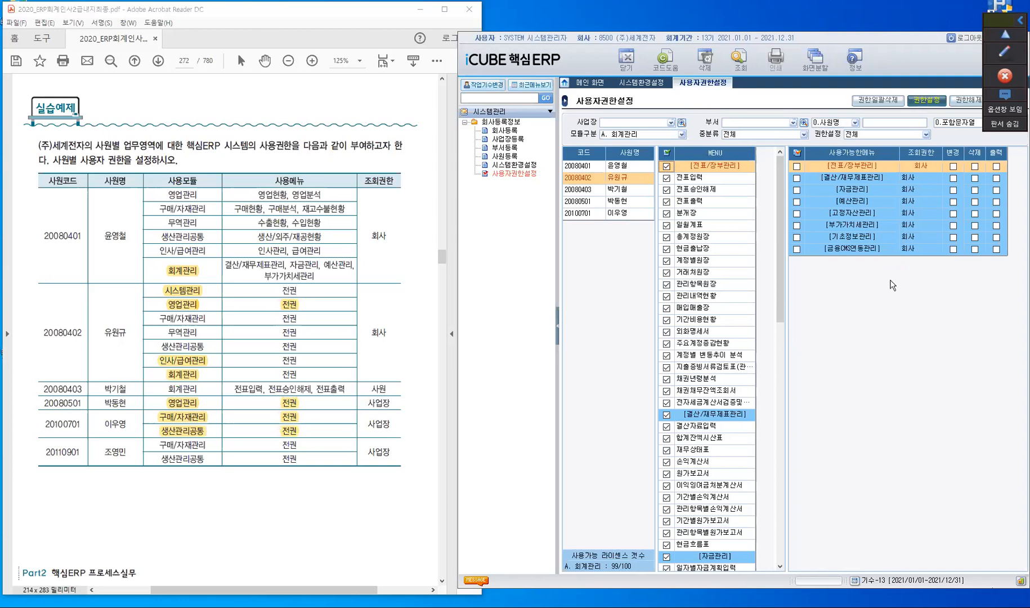
pyautogui.click(721, 332)
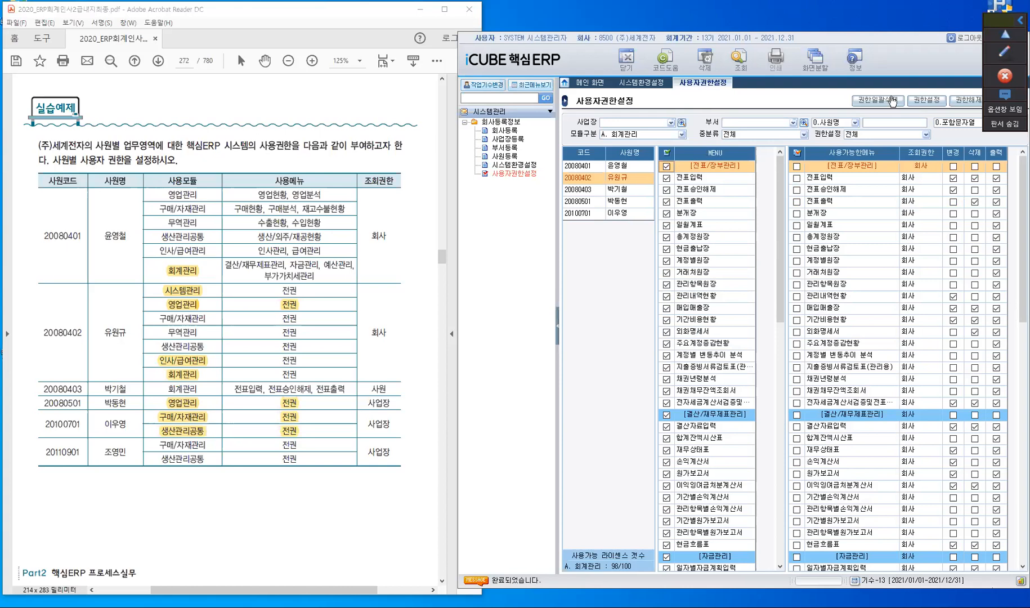
# Step: Mark all of the second employee's granted 회계관리 menus in 사용가능한메뉴, and clear the marks again
pyautogui.click(918, 105)
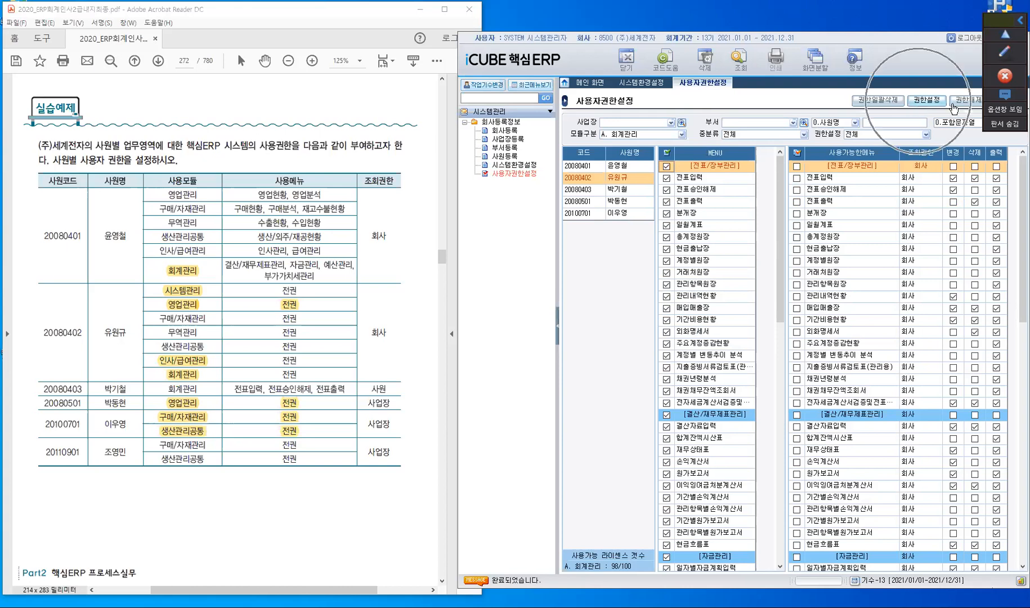
pyautogui.click(964, 105)
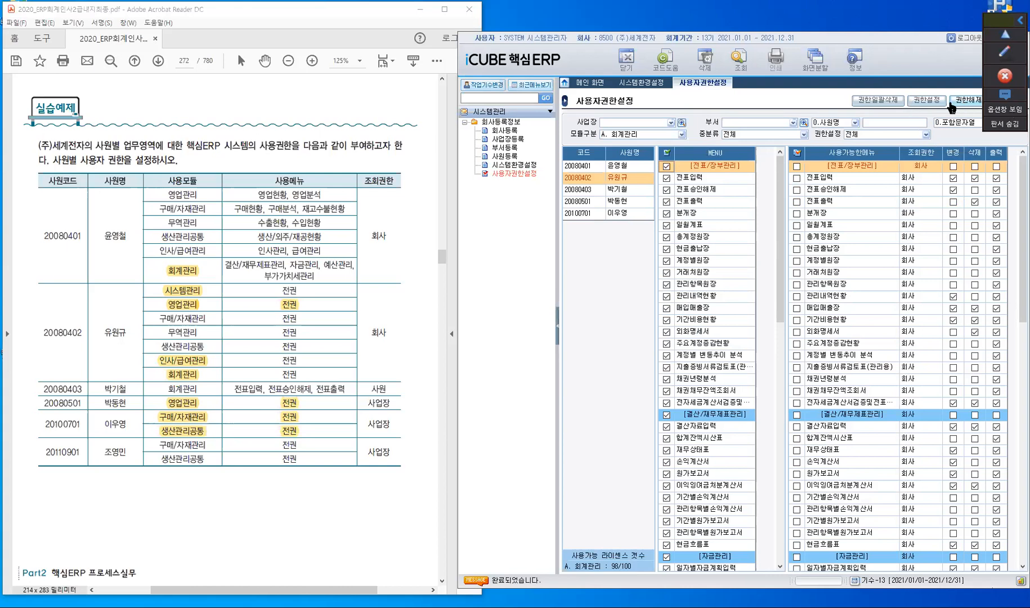
pyautogui.click(928, 105)
pyautogui.click(797, 152)
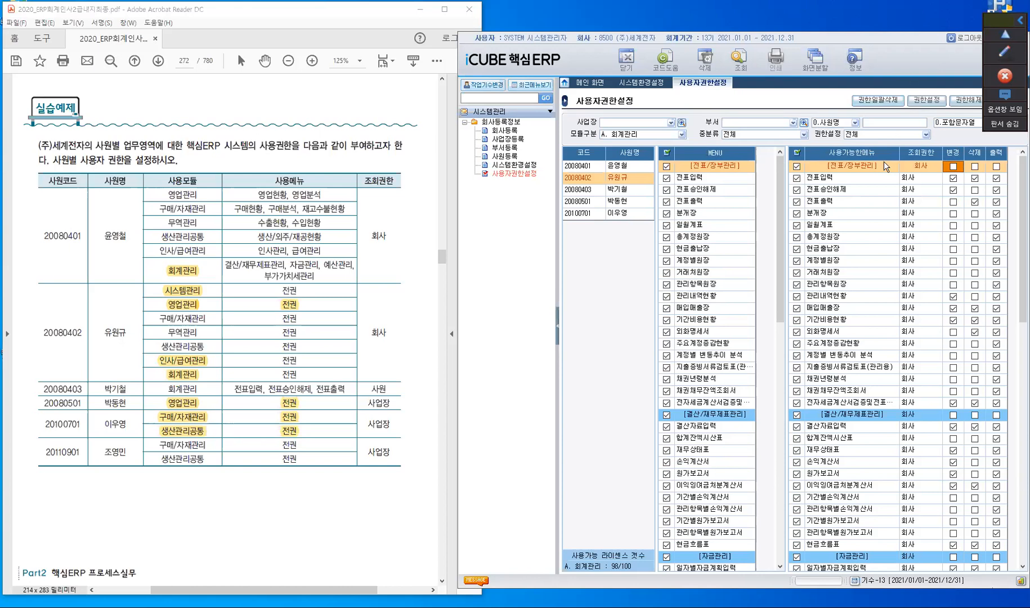
pyautogui.click(797, 153)
# Step: Examine the textbook's 따라하기 walkthrough for granting the first and second employees' permissions on PDF page 273
pyautogui.click(267, 157)
pyautogui.scroll(-3, 267, 157)
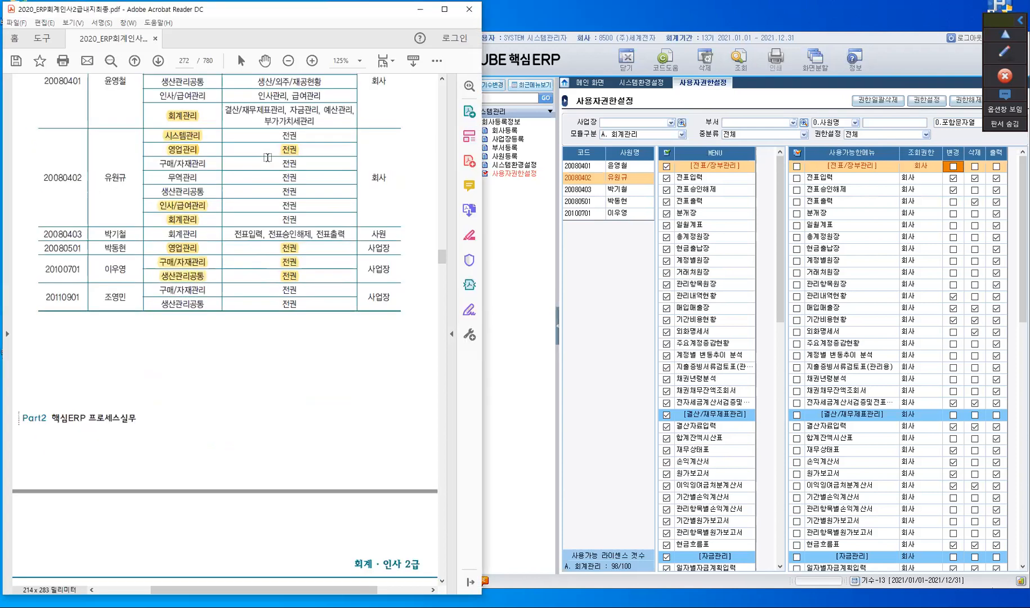
pyautogui.scroll(-3, 268, 157)
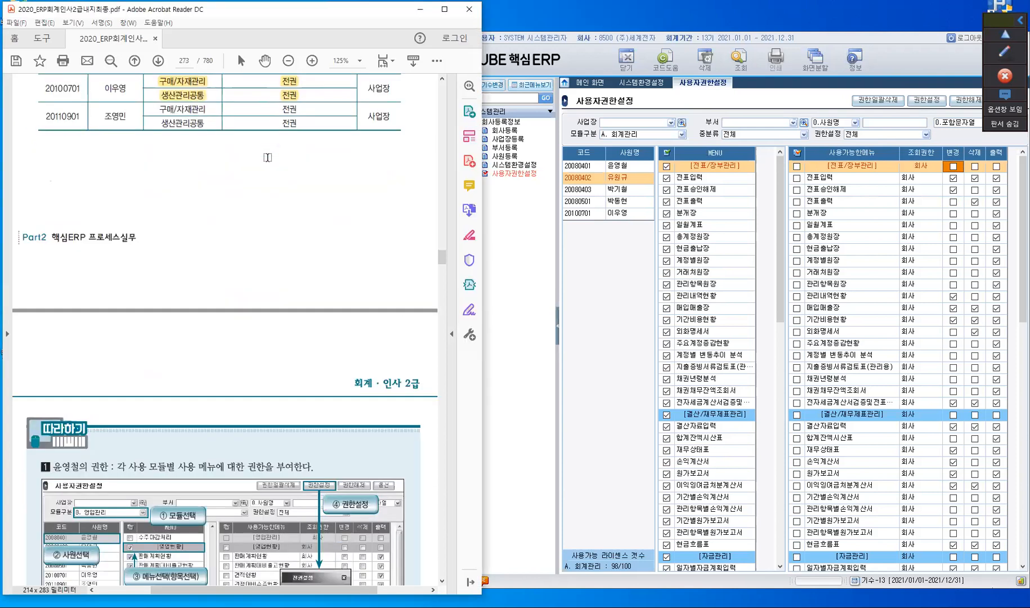
pyautogui.scroll(-6, 268, 158)
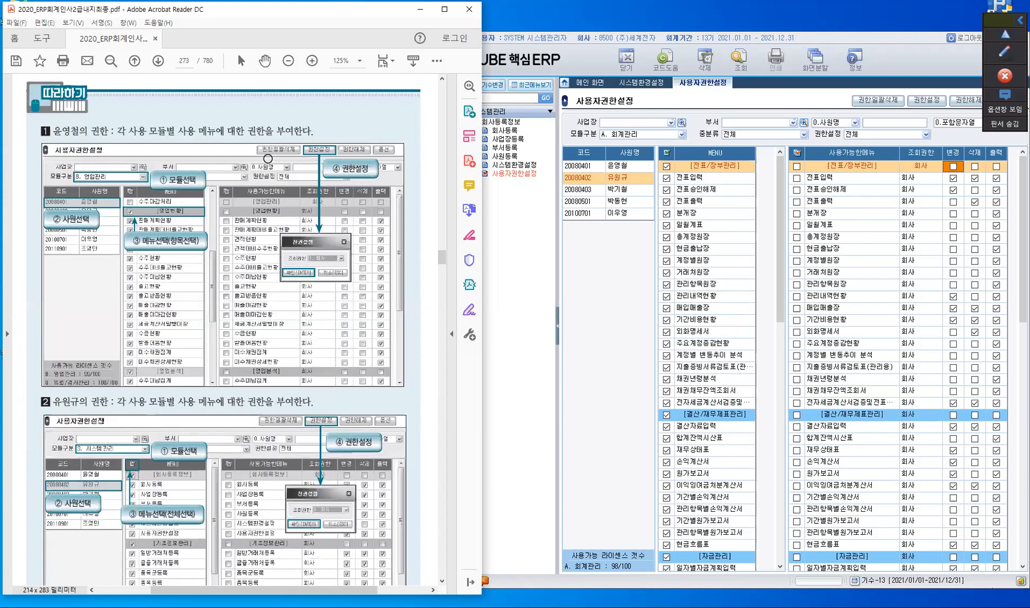
# Step: Read the textbook's remaining permission instructions and the introduction to section 6 시스템환경설정 on PDF page 274
pyautogui.scroll(-6, 268, 158)
pyautogui.scroll(-3, 268, 158)
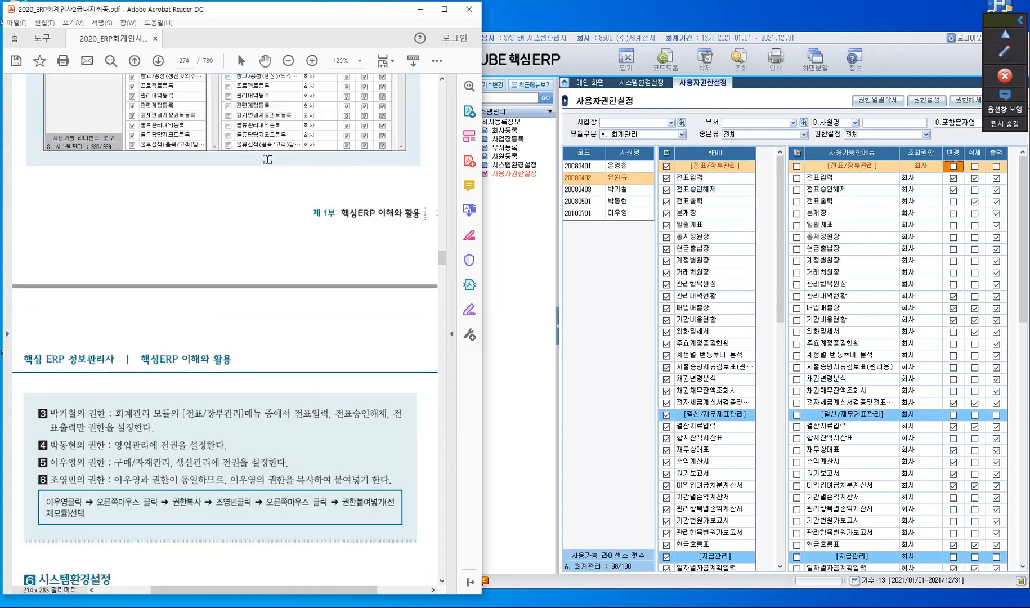
pyautogui.scroll(-5, 267, 160)
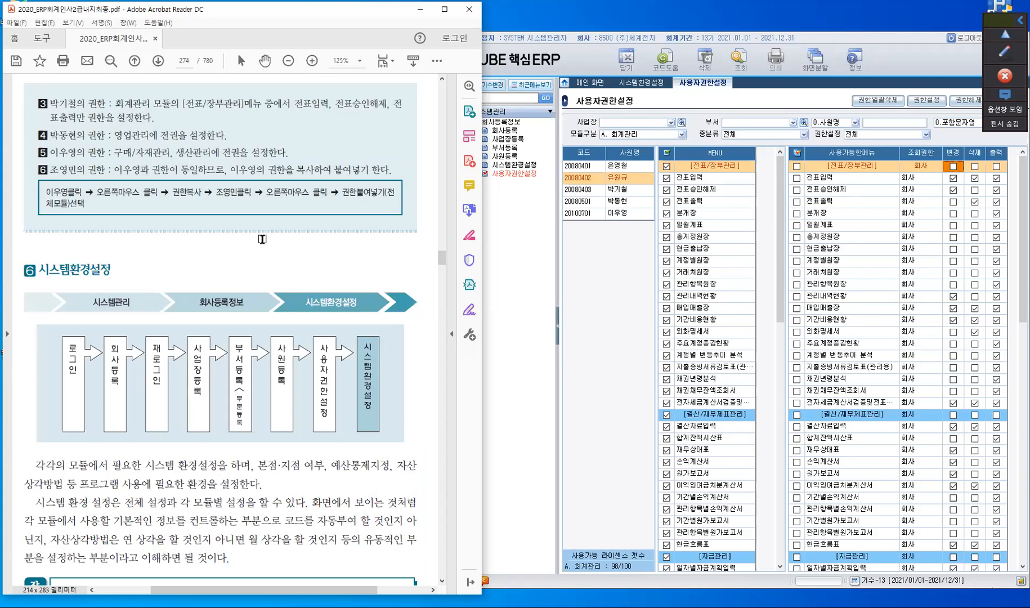
pyautogui.scroll(-2, 256, 241)
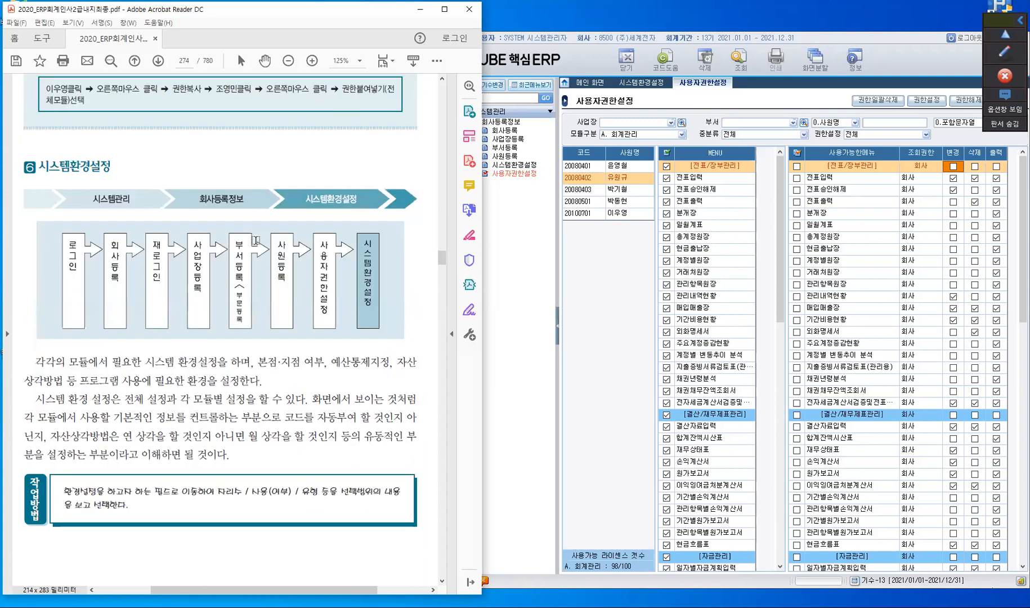
pyautogui.scroll(-1, 256, 240)
pyautogui.scroll(-1, 255, 240)
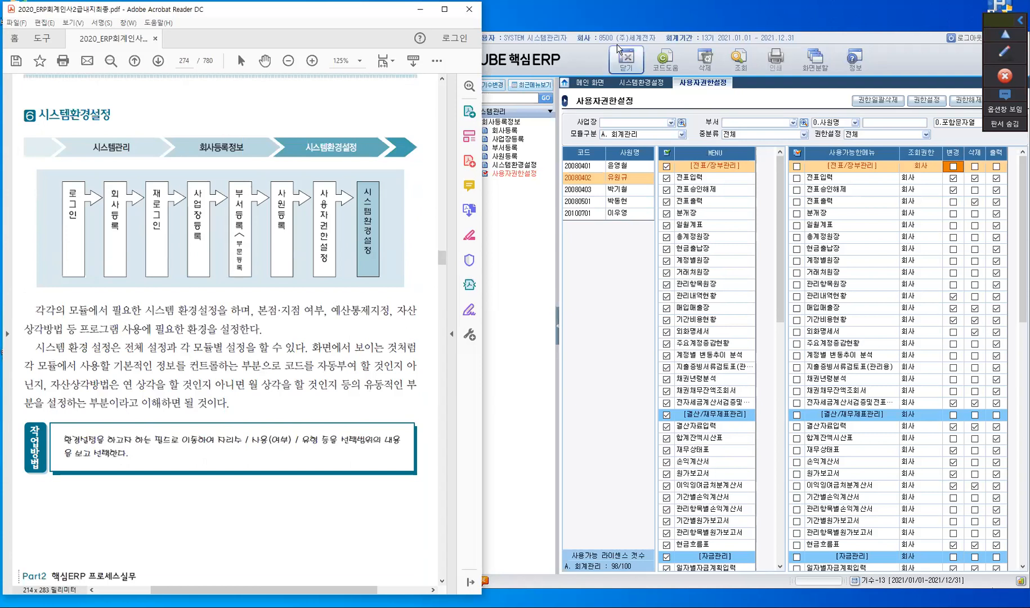
# Step: Switch to iCUBE and open the 시스템환경설정 screen with its full list of environment settings
pyautogui.press('ctrl')
pyautogui.click(524, 167)
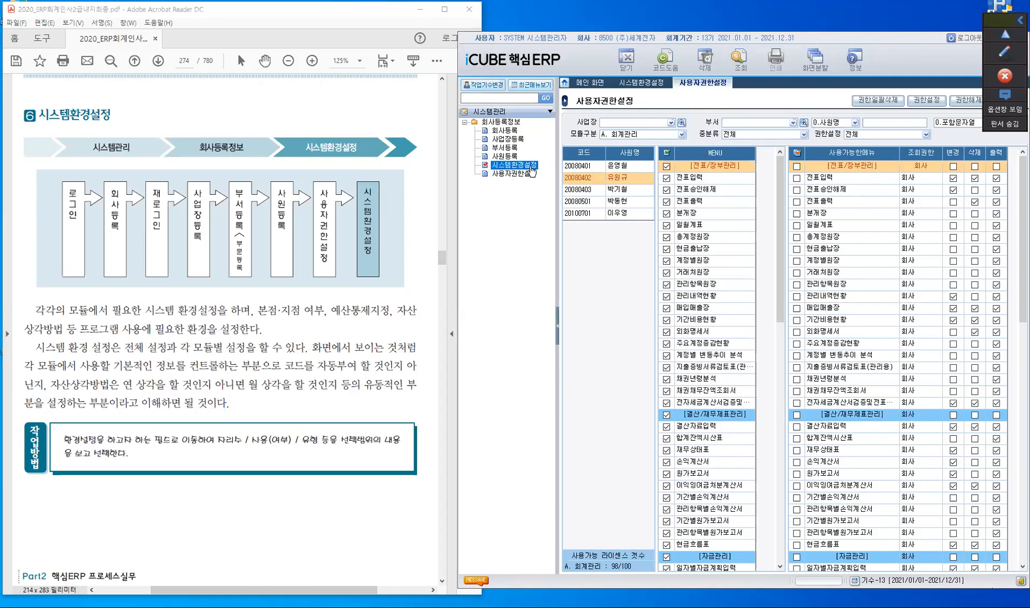
pyautogui.click(632, 86)
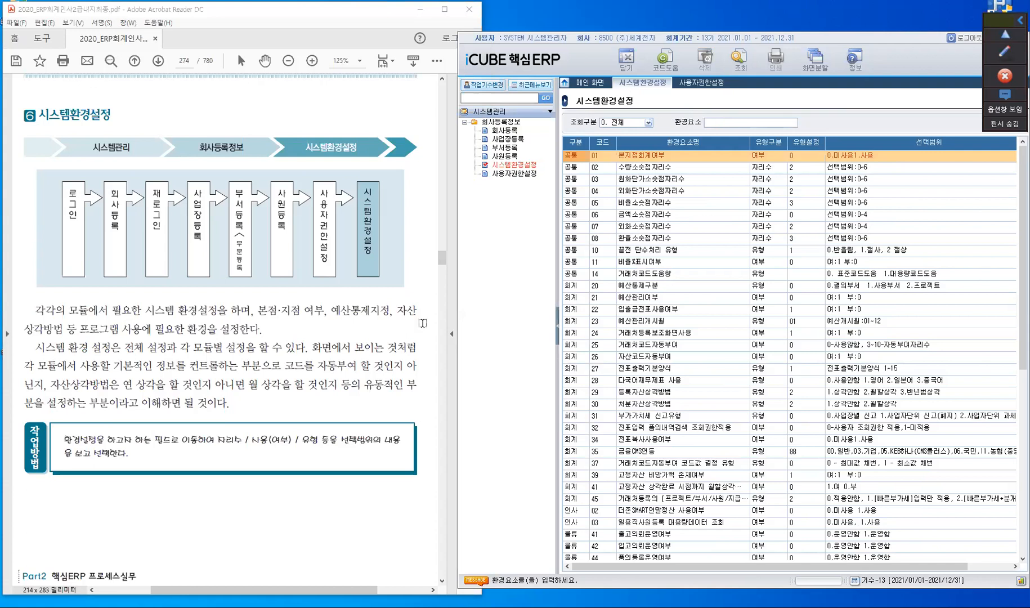
# Step: Examine the textbook's field descriptions for 시스템환경설정 and the 공통등록사항 table on PDF page 275
pyautogui.click(322, 393)
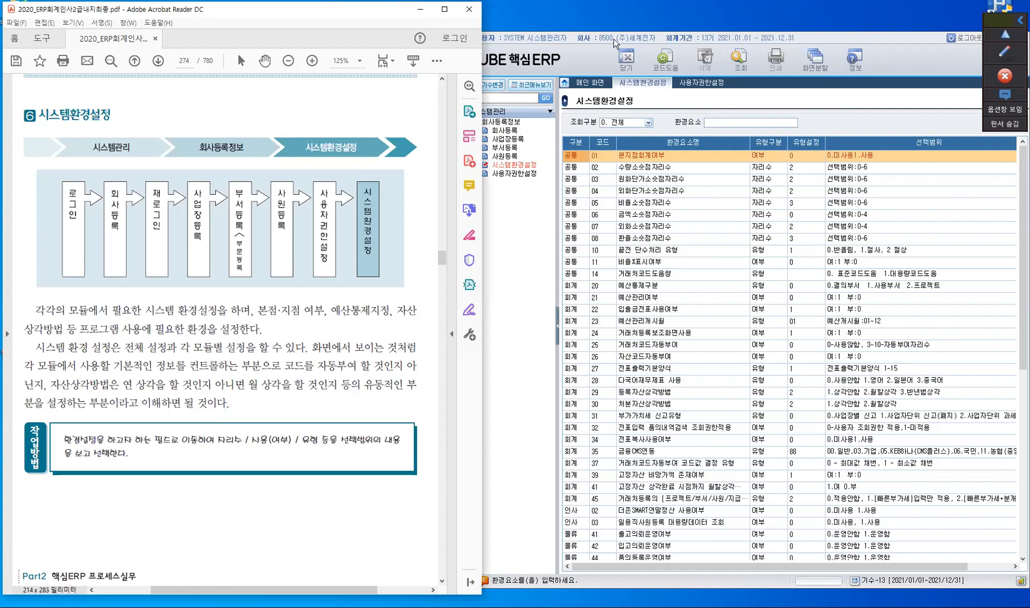
pyautogui.click(629, 121)
pyautogui.scroll(-3, 316, 386)
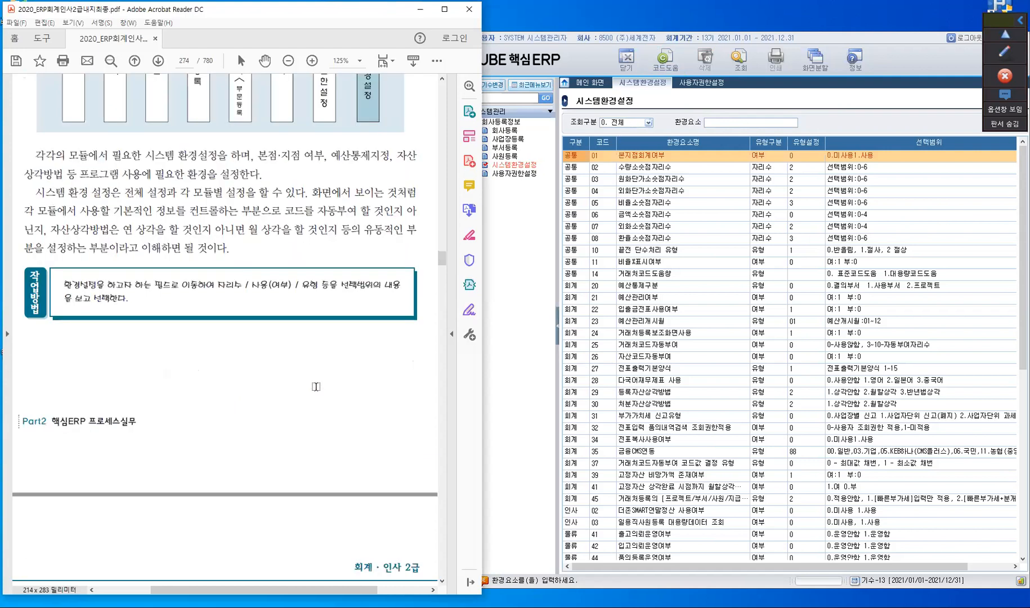
pyautogui.scroll(-5, 362, 350)
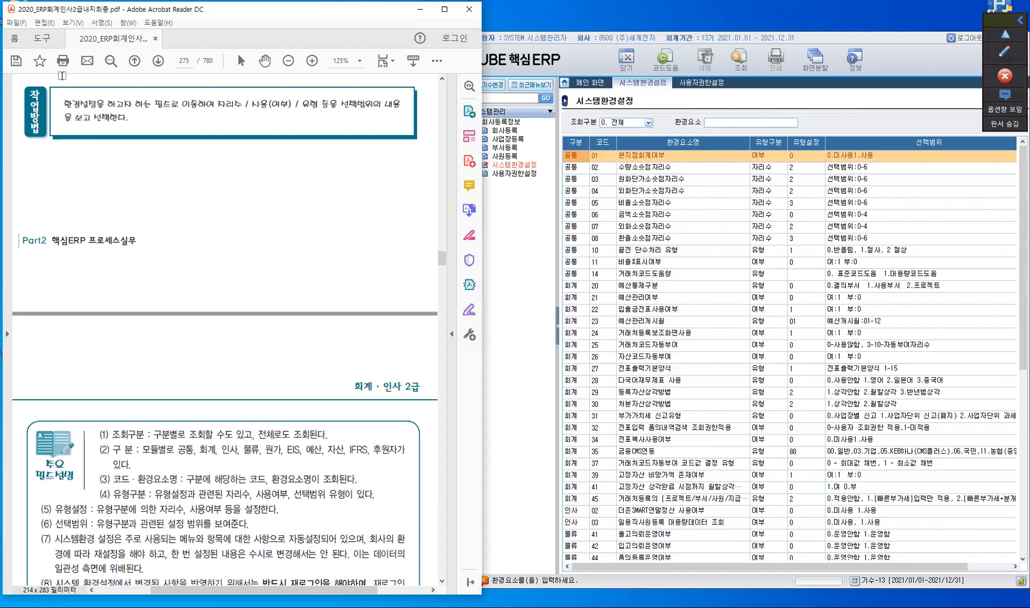
pyautogui.scroll(-3, 200, 276)
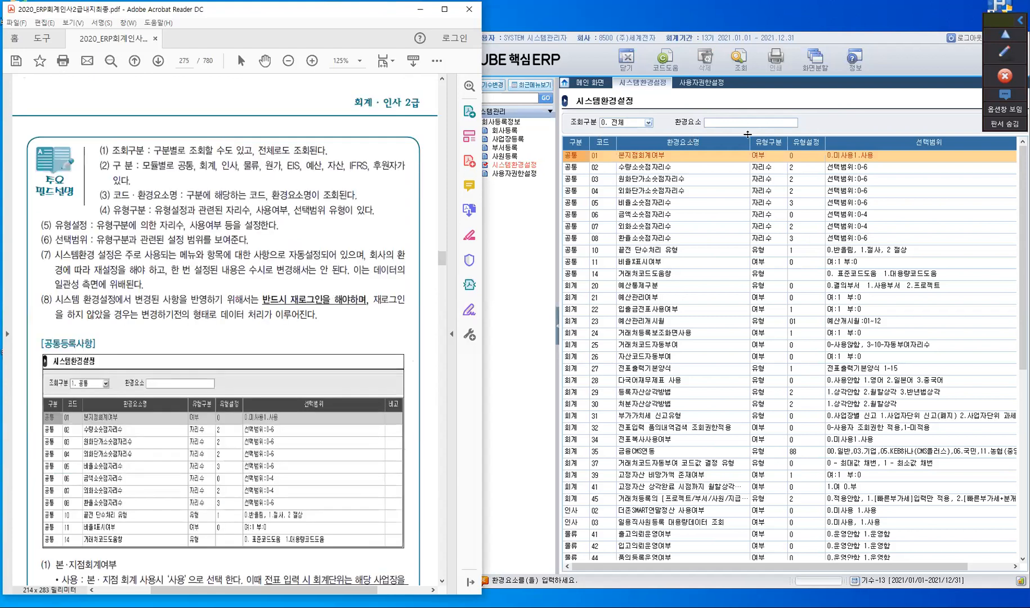
# Step: Search the 환경요소 names for 거래, and clear the search to list all environment settings again
pyautogui.click(648, 125)
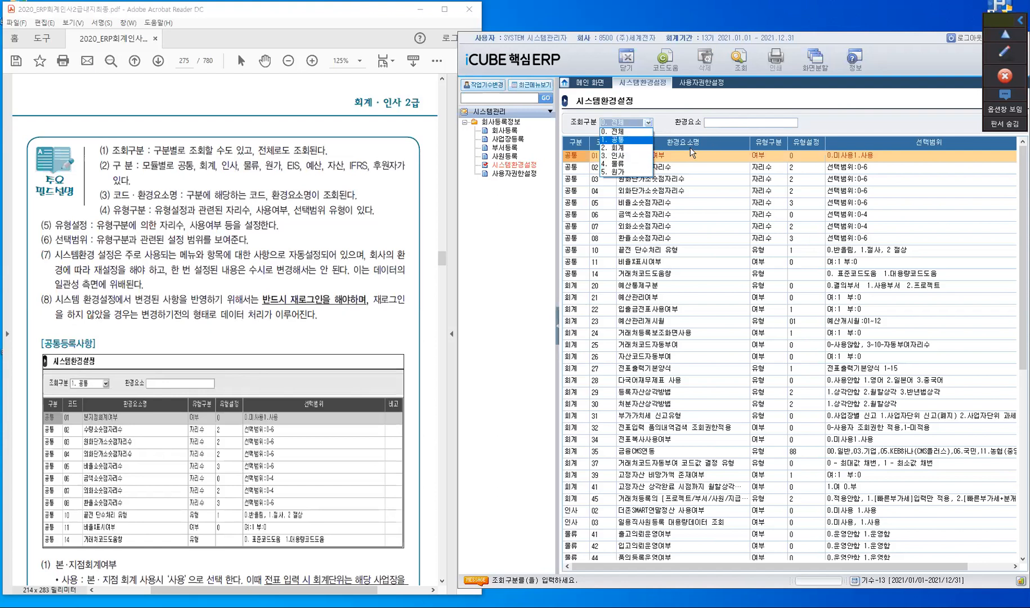
pyautogui.click(723, 120)
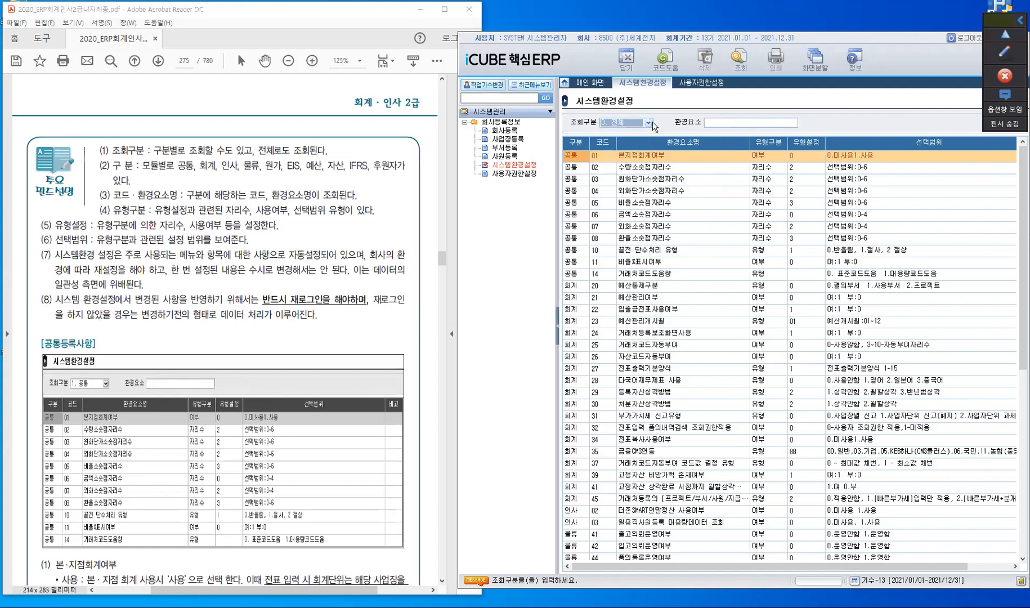
pyautogui.click(730, 124)
pyautogui.write('ㄱ거래ㅁ')
pyautogui.press('BackSpace')
pyautogui.press('Return')
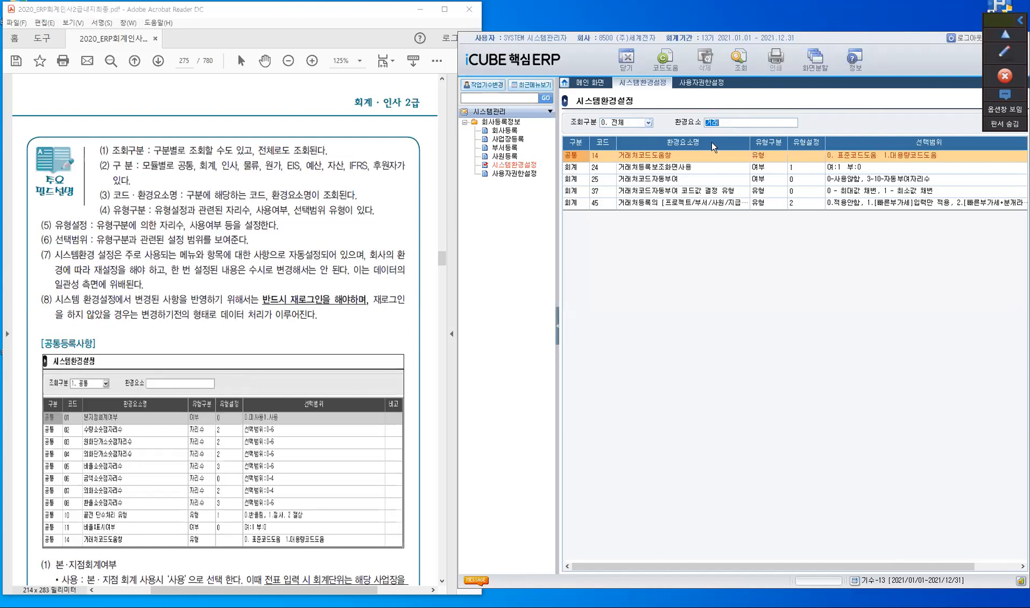
pyautogui.press('BackSpace')
pyautogui.press('Return')
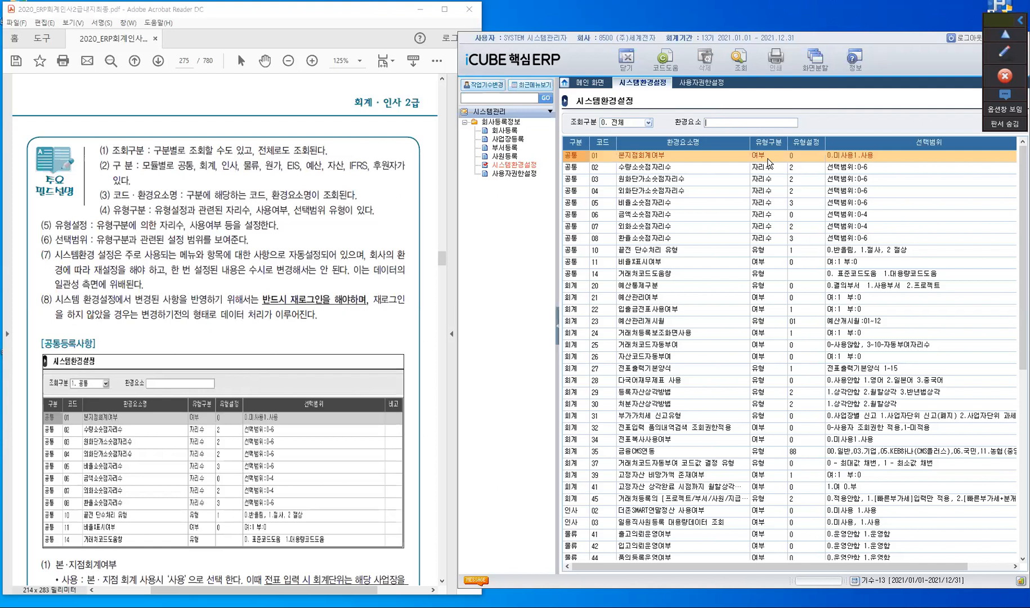
# Step: Select setting 06 금액소숫점자리수 and handwrite "수×단 = 금액" and "155.40" in red below the module's menu list
pyautogui.click(652, 215)
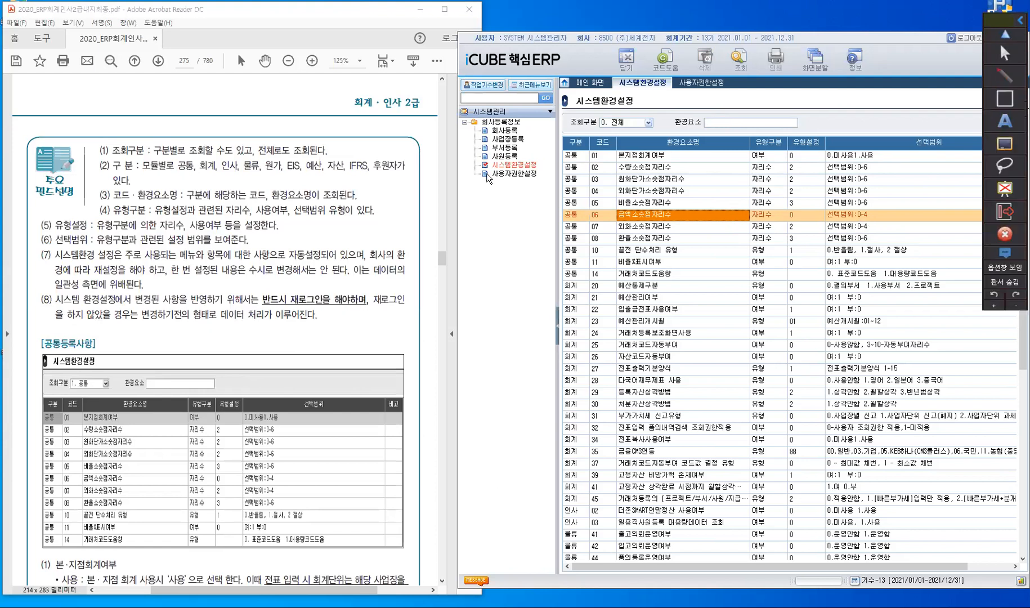
pyautogui.moveTo(476, 195)
pyautogui.mouseDown()
pyautogui.moveTo(482, 186)
pyautogui.moveTo(487, 196)
pyautogui.mouseUp()
pyautogui.moveTo(473, 200); pyautogui.dragTo(490, 200)
pyautogui.moveTo(482, 201)
pyautogui.mouseDown()
pyautogui.moveTo(482, 213)
pyautogui.moveTo(516, 203)
pyautogui.mouseUp()
pyautogui.moveTo(507, 201)
pyautogui.mouseDown()
pyautogui.moveTo(521, 212)
pyautogui.moveTo(483, 232)
pyautogui.mouseUp()
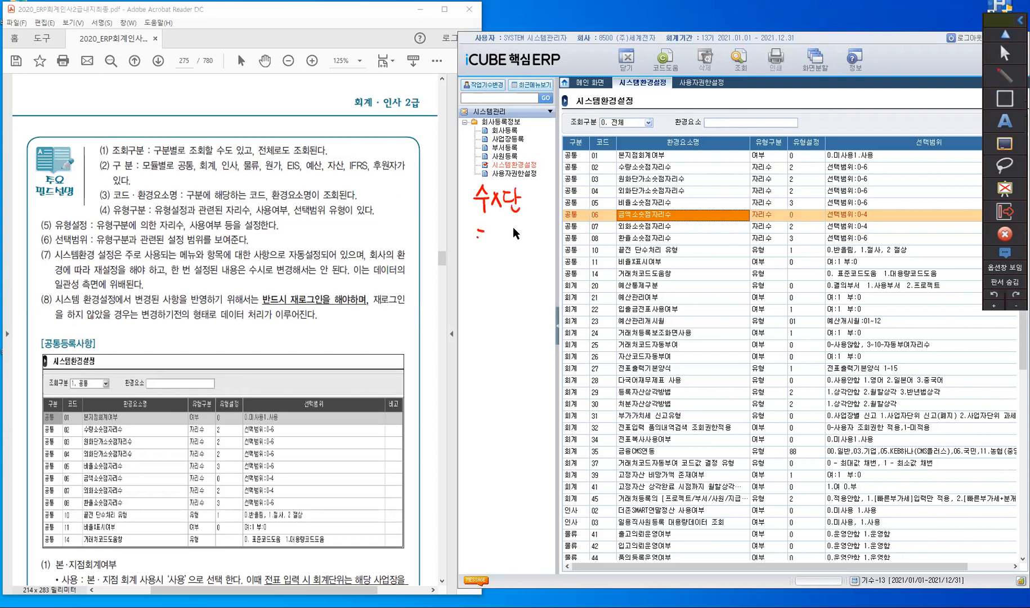
pyautogui.moveTo(496, 236)
pyautogui.mouseDown()
pyautogui.moveTo(526, 239)
pyautogui.moveTo(519, 247)
pyautogui.mouseUp()
pyautogui.click(526, 278)
pyautogui.moveTo(516, 265); pyautogui.dragTo(544, 262)
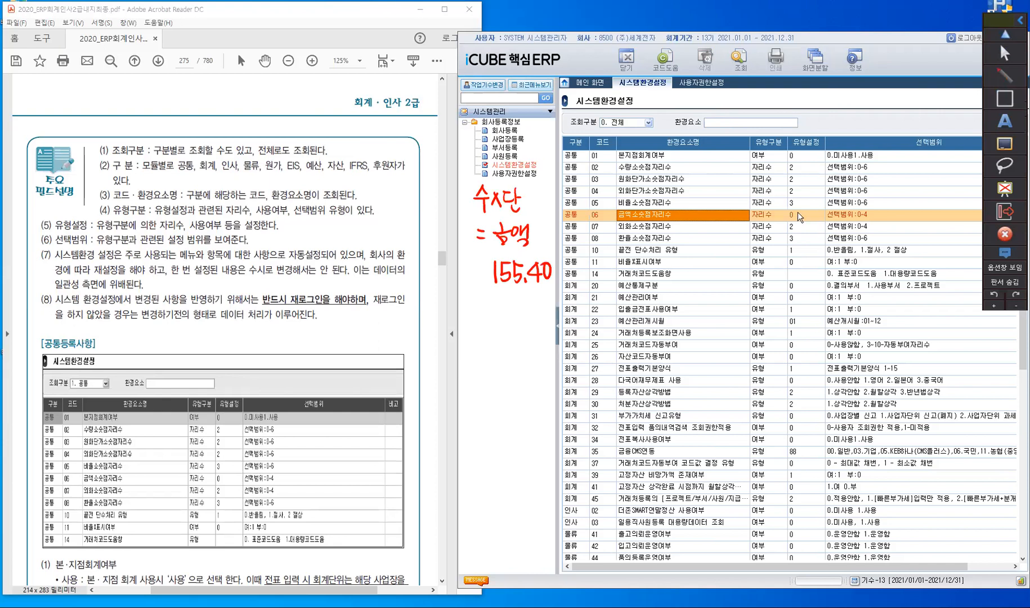
# Step: Handwrite 0, 2 and 4 beside setting 06 금액소숫점자리수 and extend the handwritten amount to 155.4000
pyautogui.moveTo(805, 209)
pyautogui.mouseDown()
pyautogui.moveTo(799, 221)
pyautogui.moveTo(806, 210)
pyautogui.mouseUp()
pyautogui.moveTo(816, 210); pyautogui.dragTo(831, 225)
pyautogui.moveTo(877, 211); pyautogui.dragTo(884, 224)
pyautogui.moveTo(878, 213); pyautogui.dragTo(879, 230)
pyautogui.moveTo(555, 262); pyautogui.dragTo(571, 262)
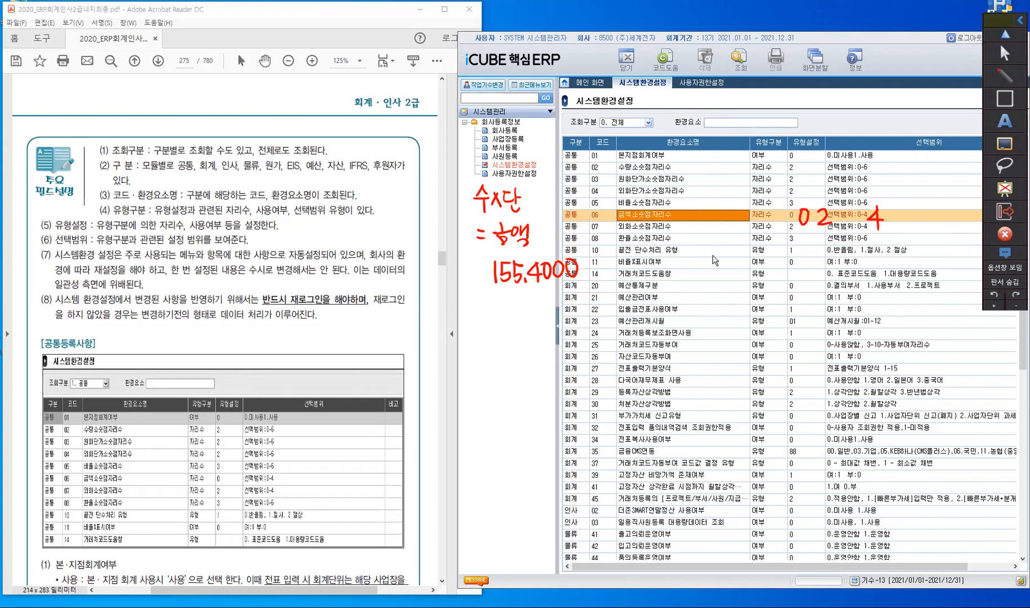
# Step: Mark the type values and underline the 끝전 단수처리 options in red, and box the setting name 예산통제구분
pyautogui.click(786, 216)
pyautogui.moveTo(787, 218); pyautogui.dragTo(799, 219)
pyautogui.moveTo(828, 257); pyautogui.dragTo(917, 257)
pyautogui.moveTo(748, 292); pyautogui.dragTo(815, 291)
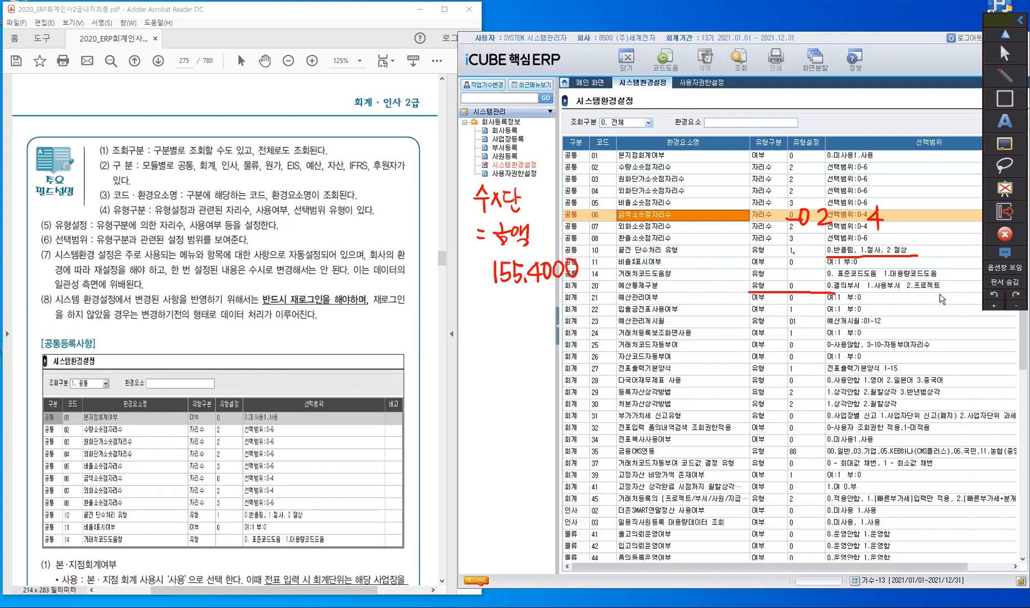
pyautogui.moveTo(611, 296)
pyautogui.mouseDown()
pyautogui.moveTo(677, 284)
pyautogui.moveTo(612, 276)
pyautogui.mouseUp()
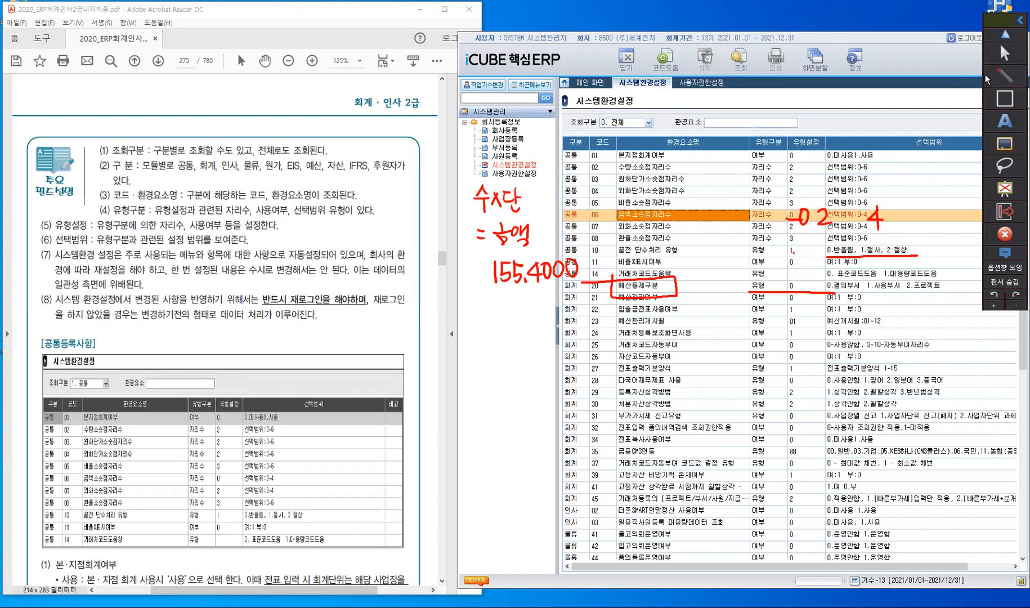
# Step: Erase all the red pen markings from the screen and leave drawing mode
pyautogui.click(1010, 144)
pyautogui.click(1010, 144)
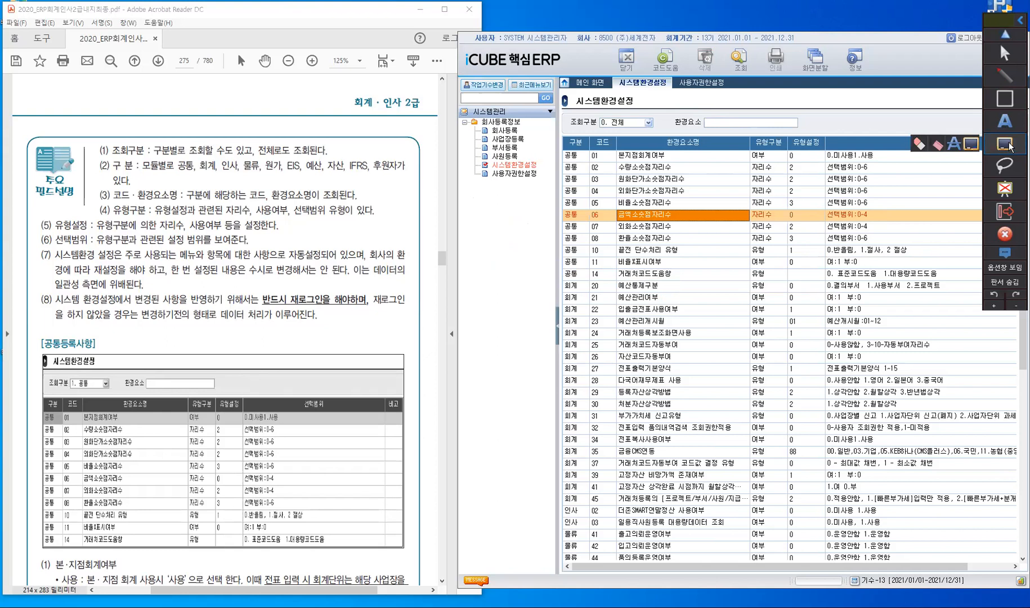
pyautogui.click(1004, 53)
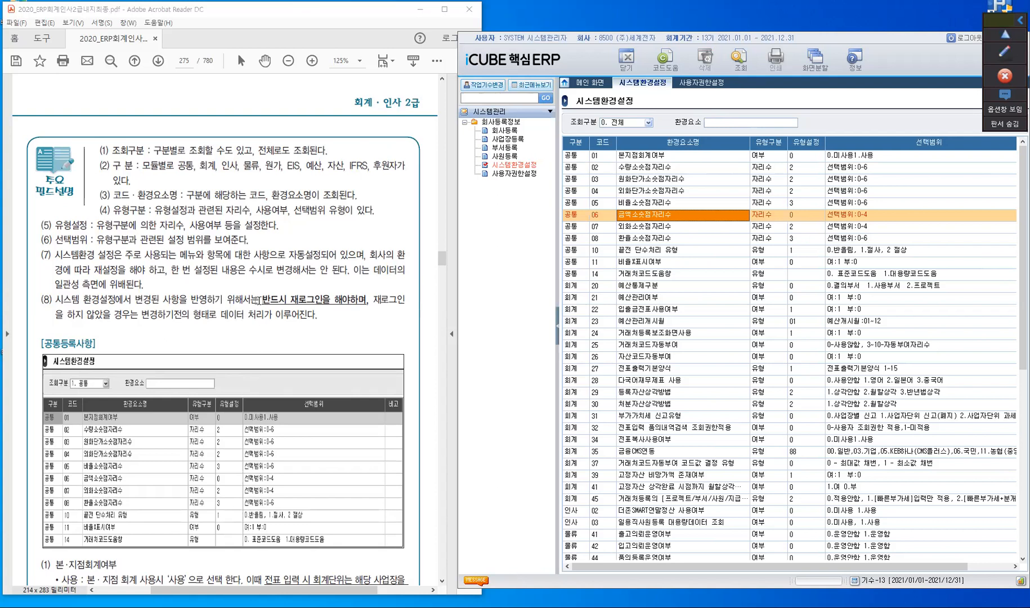
# Step: Highlight the phrase "반드시 재로그인을 해야하며" in note (8) of the textbook in yellow
pyautogui.moveTo(272, 301); pyautogui.dragTo(367, 304)
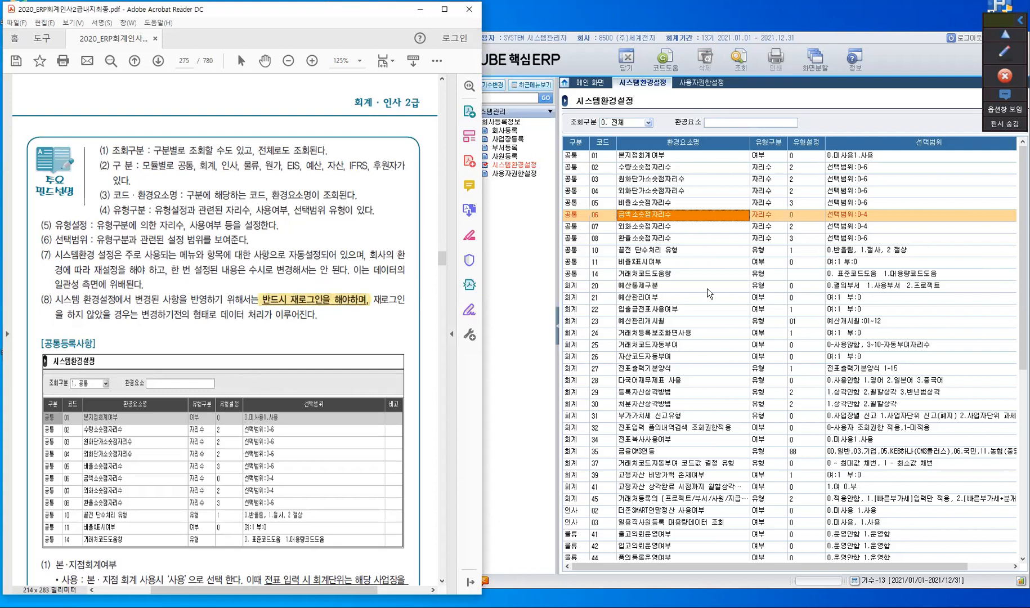
pyautogui.click(963, 45)
pyautogui.click(183, 307)
pyautogui.scroll(-3, 237, 443)
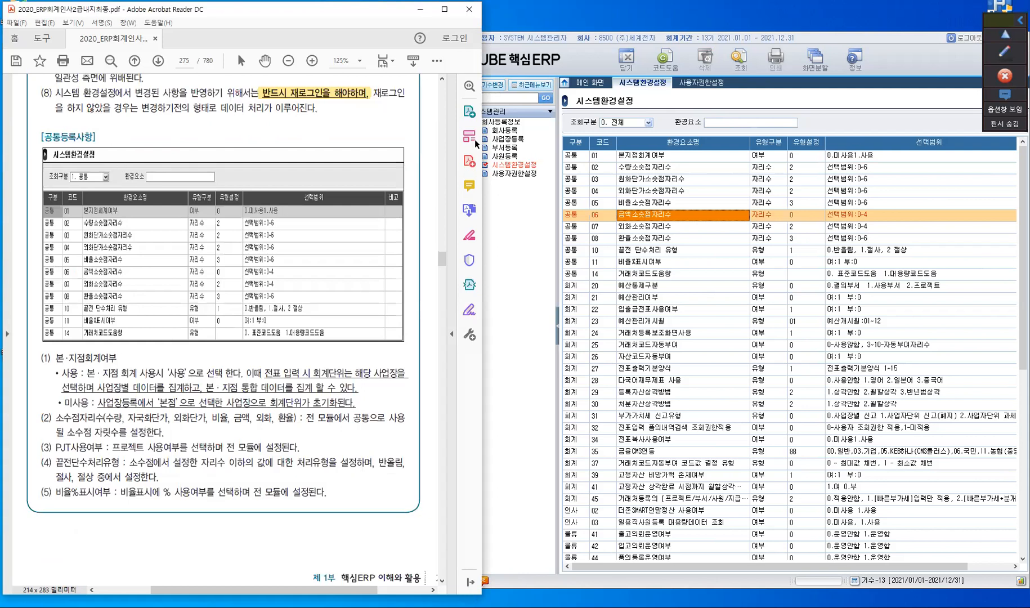
# Step: Filter the environment settings to 조회구분 1. 공통, and highlight the heading 본·지점회계여부 in the textbook in yellow
pyautogui.click(647, 123)
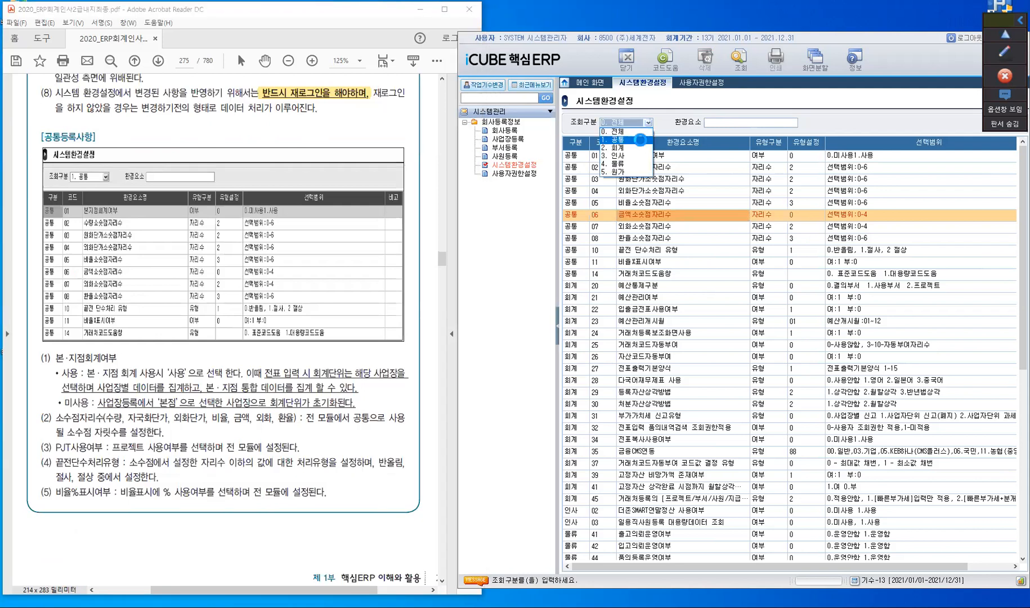
pyautogui.click(639, 141)
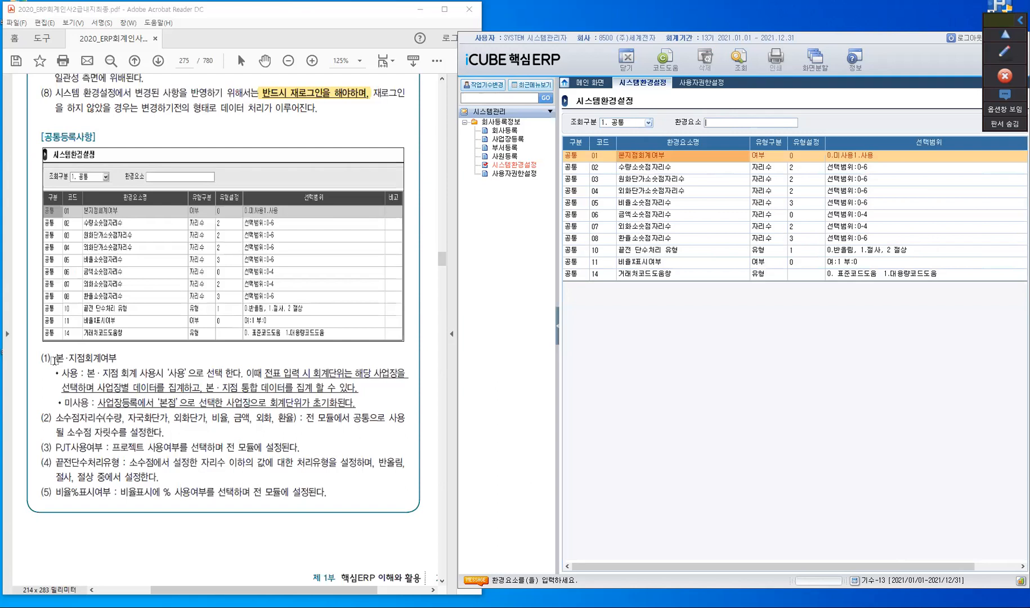
pyautogui.moveTo(54, 360); pyautogui.dragTo(118, 363)
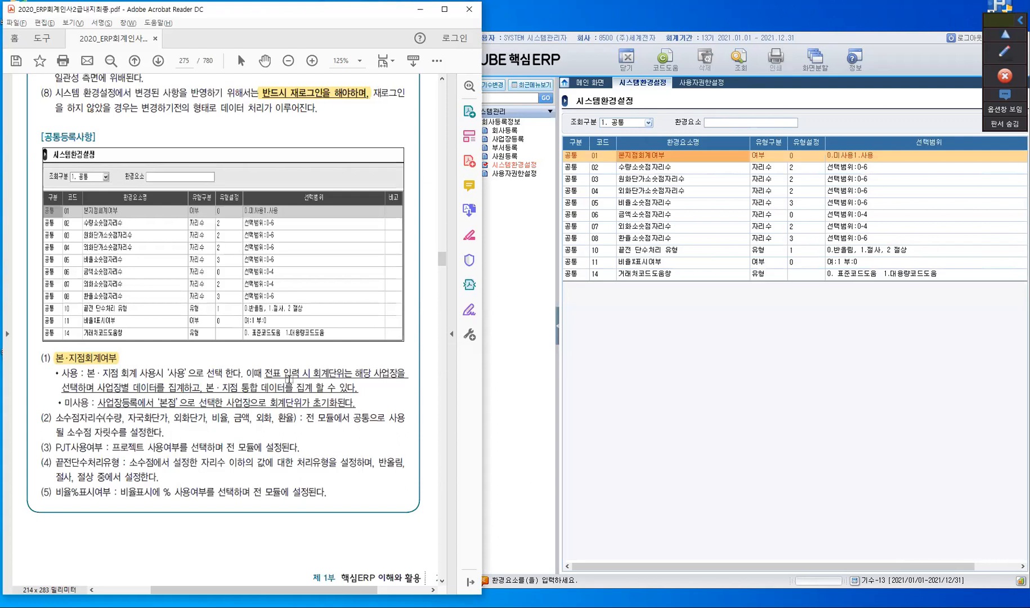
# Step: Handwrite "1000 본점" with "2000 지점" above it in red over the textbook's 공통등록사항 table
pyautogui.moveTo(335, 285)
pyautogui.mouseDown()
pyautogui.moveTo(336, 313)
pyautogui.moveTo(358, 290)
pyautogui.mouseUp()
pyautogui.moveTo(370, 288); pyautogui.dragTo(368, 289)
pyautogui.moveTo(385, 282)
pyautogui.mouseDown()
pyautogui.moveTo(393, 311)
pyautogui.moveTo(402, 295)
pyautogui.moveTo(415, 313)
pyautogui.mouseUp()
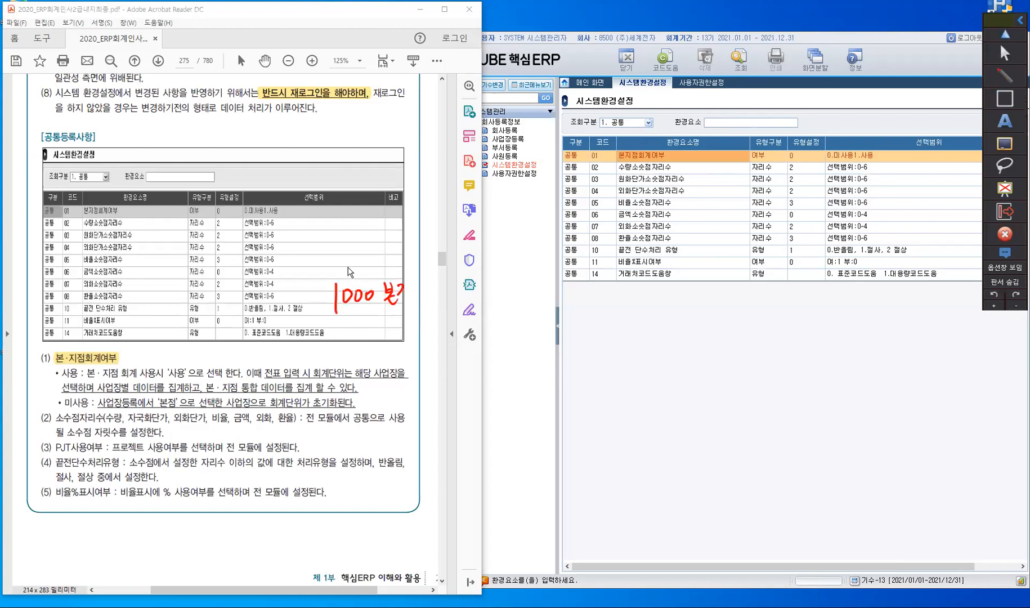
pyautogui.click(332, 258)
pyautogui.moveTo(327, 260); pyautogui.dragTo(340, 274)
pyautogui.moveTo(347, 263); pyautogui.dragTo(345, 265)
pyautogui.moveTo(356, 262); pyautogui.dragTo(355, 262)
pyautogui.moveTo(367, 260); pyautogui.dragTo(391, 264)
pyautogui.moveTo(396, 248); pyautogui.dragTo(398, 266)
pyautogui.moveTo(398, 258); pyautogui.dragTo(407, 258)
pyautogui.moveTo(396, 260); pyautogui.dragTo(407, 269)
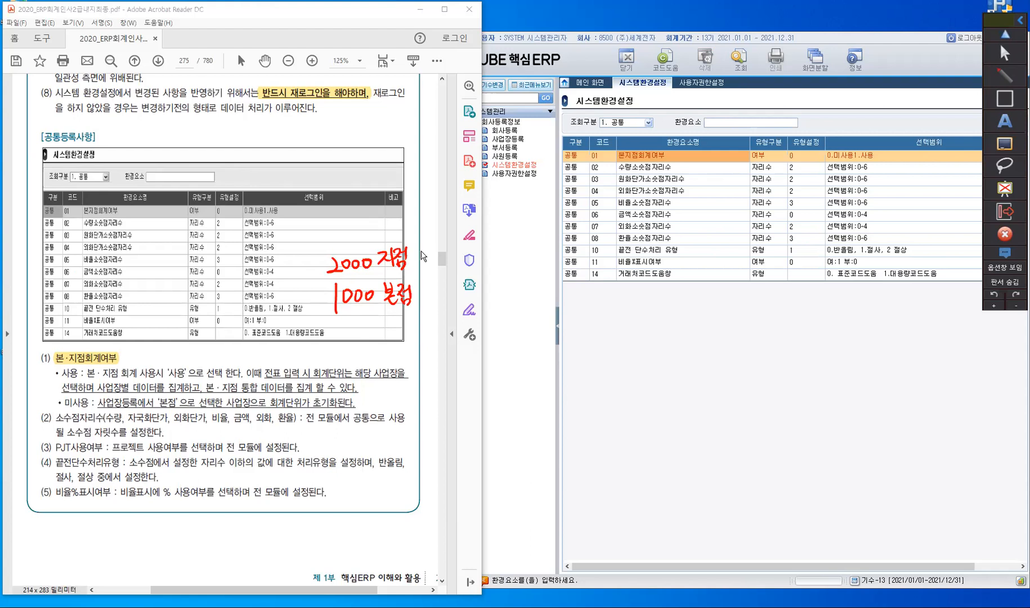
# Step: Add check marks beside the handwritten 지점 and 본점 lines and join them with a bracket and a plus sign
pyautogui.moveTo(421, 243); pyautogui.dragTo(433, 238)
pyautogui.moveTo(435, 278); pyautogui.dragTo(449, 276)
pyautogui.moveTo(449, 240)
pyautogui.mouseDown()
pyautogui.moveTo(470, 239)
pyautogui.moveTo(455, 276)
pyautogui.moveTo(493, 251)
pyautogui.mouseUp()
pyautogui.moveTo(488, 244); pyautogui.dragTo(487, 261)
# Step: Handwrite "부가가치세, 소득세: 각 사업장신고" in red above the textbook's 공통등록사항 table
pyautogui.moveTo(255, 133)
pyautogui.mouseDown()
pyautogui.moveTo(251, 144)
pyautogui.moveTo(340, 133)
pyautogui.mouseUp()
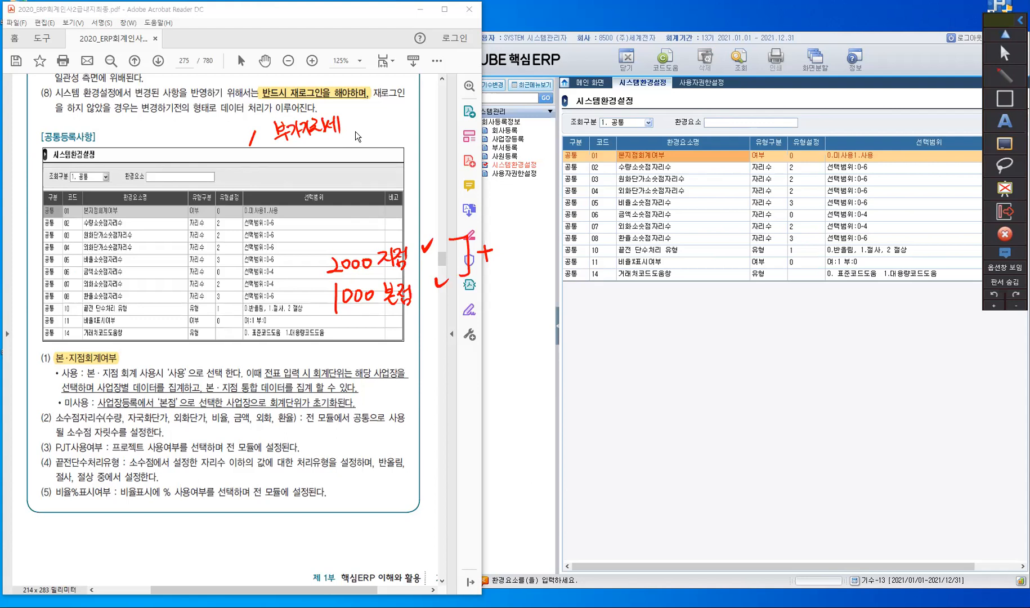
pyautogui.moveTo(346, 114); pyautogui.dragTo(343, 120)
pyautogui.moveTo(361, 103)
pyautogui.mouseDown()
pyautogui.moveTo(357, 120)
pyautogui.moveTo(402, 121)
pyautogui.mouseUp()
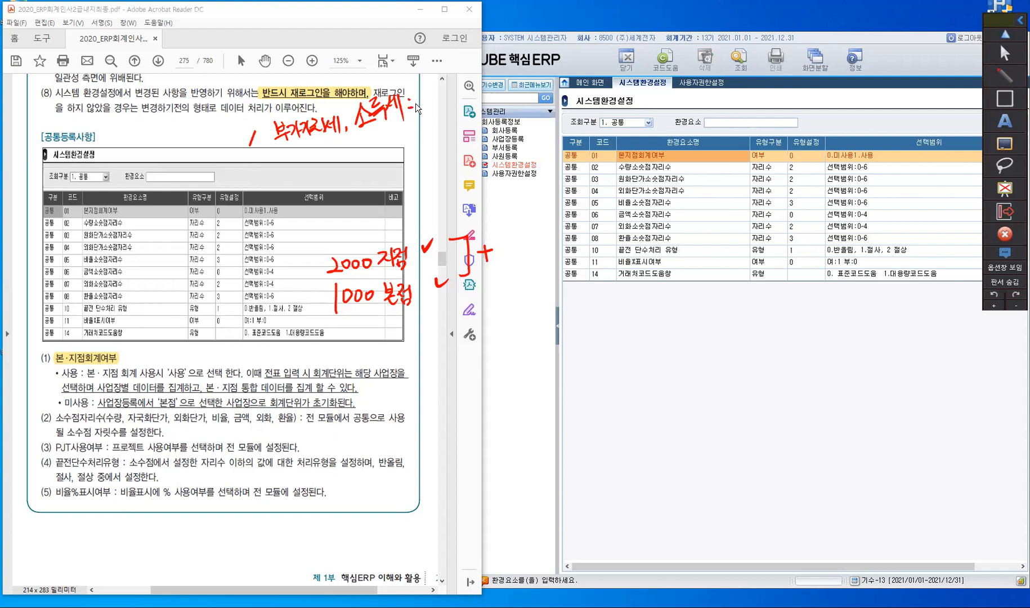
pyautogui.moveTo(443, 100); pyautogui.dragTo(476, 87)
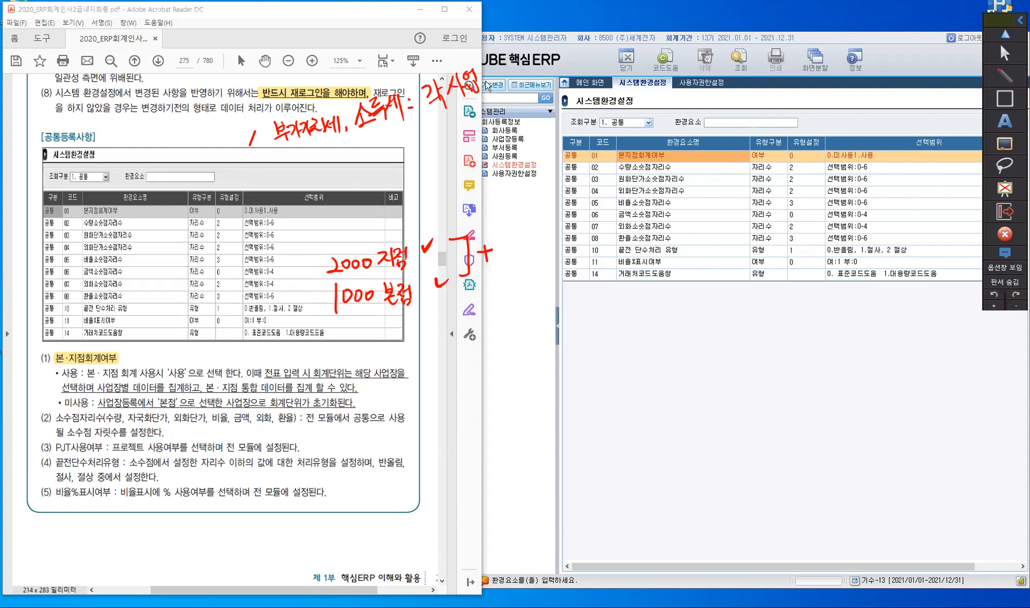
pyautogui.moveTo(506, 60); pyautogui.dragTo(514, 69)
pyautogui.moveTo(525, 51); pyautogui.dragTo(522, 71)
# Step: Handwrite "법인세" below the 부가가치세 note and "(원천징수)" above 소득세 in red
pyautogui.moveTo(283, 161); pyautogui.dragTo(297, 175)
pyautogui.moveTo(304, 159)
pyautogui.mouseDown()
pyautogui.moveTo(306, 177)
pyautogui.moveTo(320, 171)
pyautogui.mouseUp()
pyautogui.moveTo(312, 169); pyautogui.dragTo(326, 178)
pyautogui.moveTo(334, 157); pyautogui.dragTo(329, 175)
pyautogui.moveTo(342, 152); pyautogui.dragTo(344, 170)
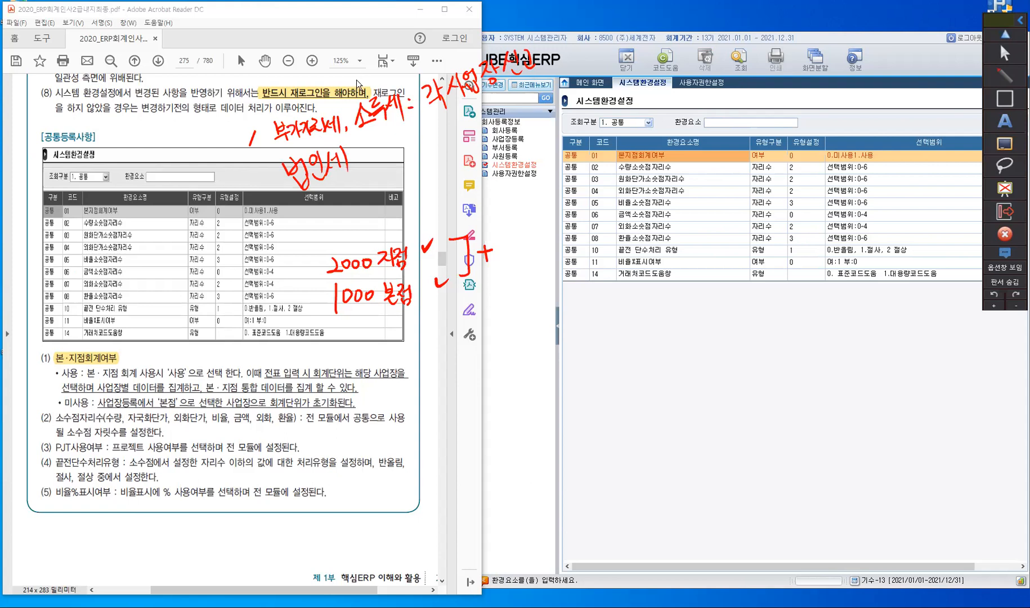
pyautogui.moveTo(351, 73); pyautogui.dragTo(348, 89)
pyautogui.moveTo(355, 73)
pyautogui.mouseDown()
pyautogui.moveTo(366, 88)
pyautogui.moveTo(416, 76)
pyautogui.mouseUp()
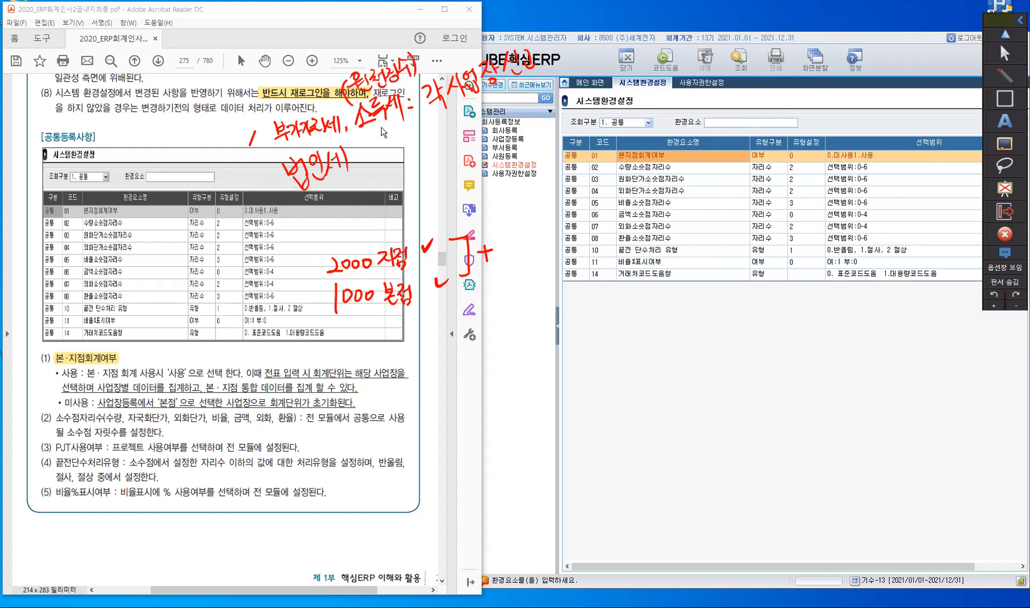
# Step: Complete the handwritten 법인세 note with ": 본점 일괄" in red
pyautogui.click(359, 151)
pyautogui.click(366, 159)
pyautogui.moveTo(376, 135)
pyautogui.mouseDown()
pyautogui.moveTo(392, 159)
pyautogui.moveTo(403, 151)
pyautogui.mouseUp()
pyautogui.moveTo(437, 120)
pyautogui.mouseDown()
pyautogui.moveTo(454, 132)
pyautogui.moveTo(437, 137)
pyautogui.moveTo(462, 159)
pyautogui.moveTo(456, 130)
pyautogui.mouseUp()
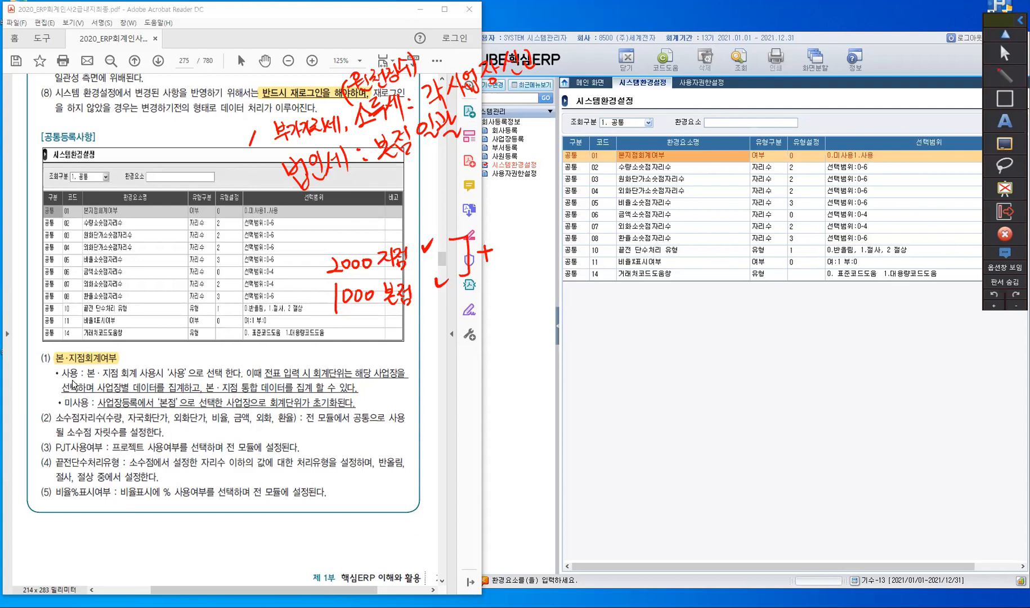
# Step: Mark the textbook's 사용 and the 본지점회계여부 row's 선택범위 in red, and handwrite "사업장 1000 2000" above the settings table
pyautogui.moveTo(76, 363); pyautogui.dragTo(71, 363)
pyautogui.moveTo(827, 161); pyautogui.dragTo(871, 160)
pyautogui.moveTo(662, 112)
pyautogui.mouseDown()
pyautogui.moveTo(670, 100)
pyautogui.moveTo(742, 117)
pyautogui.mouseUp()
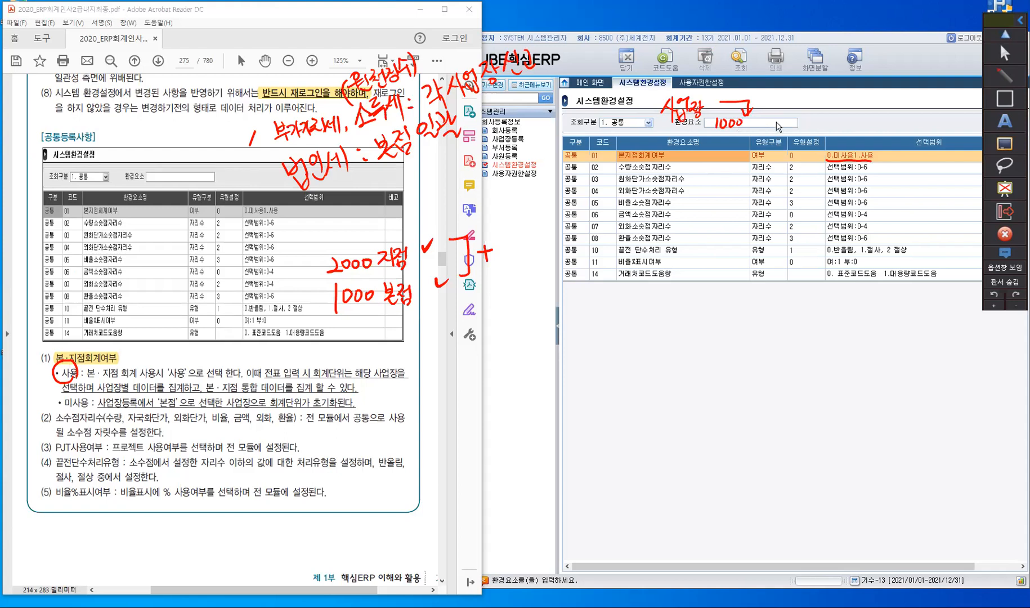
pyautogui.moveTo(782, 125); pyautogui.dragTo(789, 120)
# Step: Circle 미사용 in red and add quotation marks around 본점 in the textbook's item (1)
pyautogui.moveTo(95, 407); pyautogui.dragTo(89, 387)
pyautogui.moveTo(149, 395)
pyautogui.mouseDown()
pyautogui.moveTo(179, 401)
pyautogui.moveTo(163, 400)
pyautogui.mouseUp()
# Step: Box the 본지점회계여부 row's 유형설정 value in red and add quotation marks around the item's name
pyautogui.moveTo(784, 161); pyautogui.dragTo(825, 164)
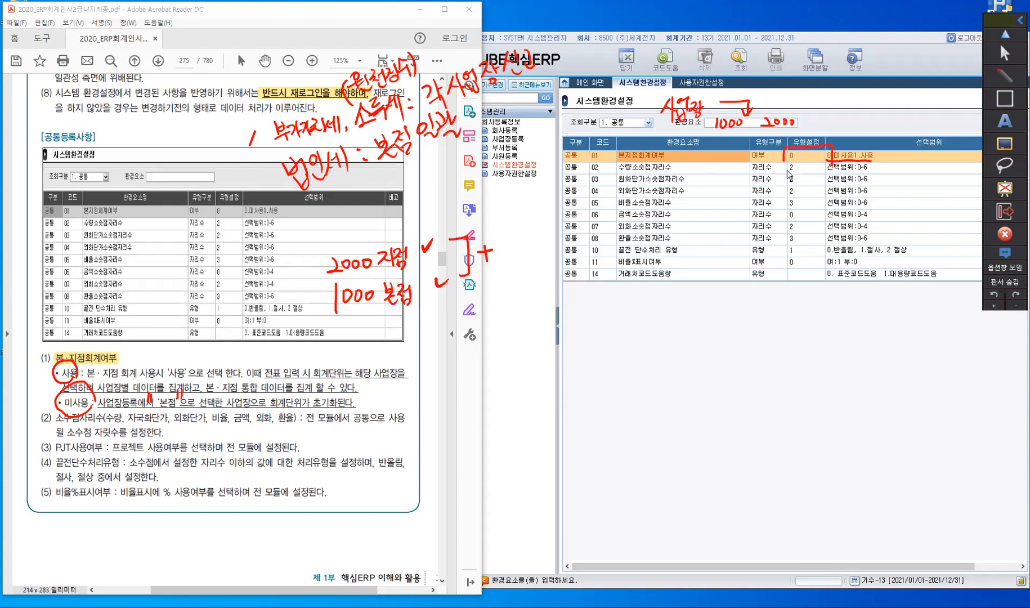
pyautogui.moveTo(780, 164); pyautogui.dragTo(832, 165)
pyautogui.moveTo(603, 159); pyautogui.dragTo(607, 150)
pyautogui.moveTo(608, 160)
pyautogui.mouseDown()
pyautogui.moveTo(612, 151)
pyautogui.moveTo(672, 153)
pyautogui.mouseUp()
pyautogui.moveTo(674, 161); pyautogui.dragTo(676, 153)
# Step: Handwrite "조회권한 회사 1000 2000" and "사업장 1000" in red below the settings table, and box the 사업장 line
pyautogui.moveTo(633, 326)
pyautogui.mouseDown()
pyautogui.moveTo(638, 357)
pyautogui.moveTo(712, 365)
pyautogui.mouseUp()
pyautogui.moveTo(694, 331)
pyautogui.mouseDown()
pyautogui.moveTo(705, 349)
pyautogui.moveTo(747, 335)
pyautogui.moveTo(757, 355)
pyautogui.mouseUp()
pyautogui.moveTo(764, 335); pyautogui.dragTo(782, 344)
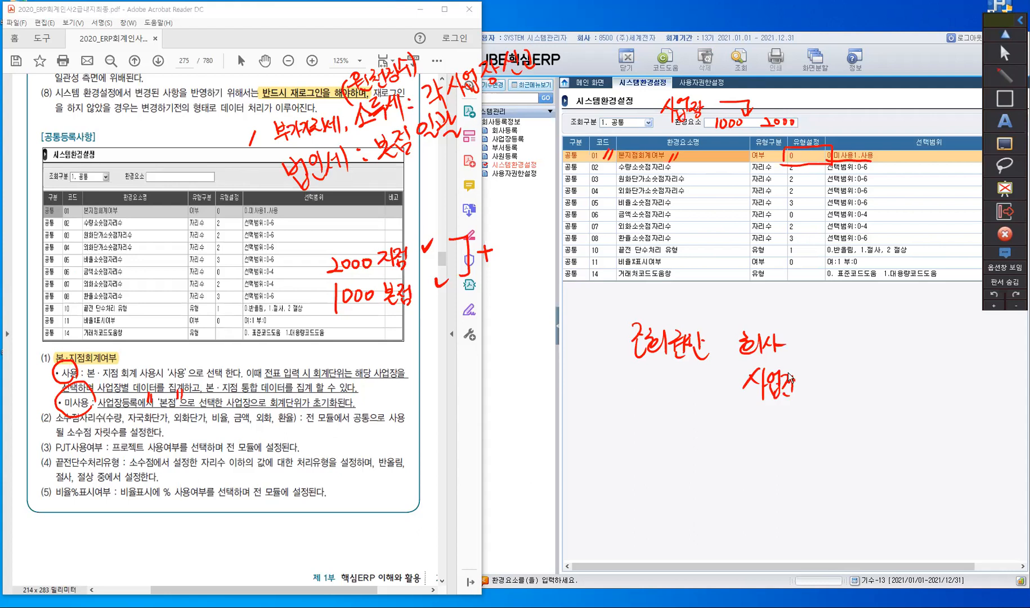
pyautogui.moveTo(780, 393); pyautogui.dragTo(793, 401)
pyautogui.moveTo(806, 332); pyautogui.dragTo(807, 347)
pyautogui.moveTo(811, 338); pyautogui.dragTo(830, 341)
pyautogui.moveTo(846, 332)
pyautogui.mouseDown()
pyautogui.moveTo(854, 341)
pyautogui.moveTo(883, 332)
pyautogui.mouseUp()
pyautogui.moveTo(814, 382); pyautogui.dragTo(813, 395)
pyautogui.moveTo(820, 394); pyautogui.dragTo(841, 387)
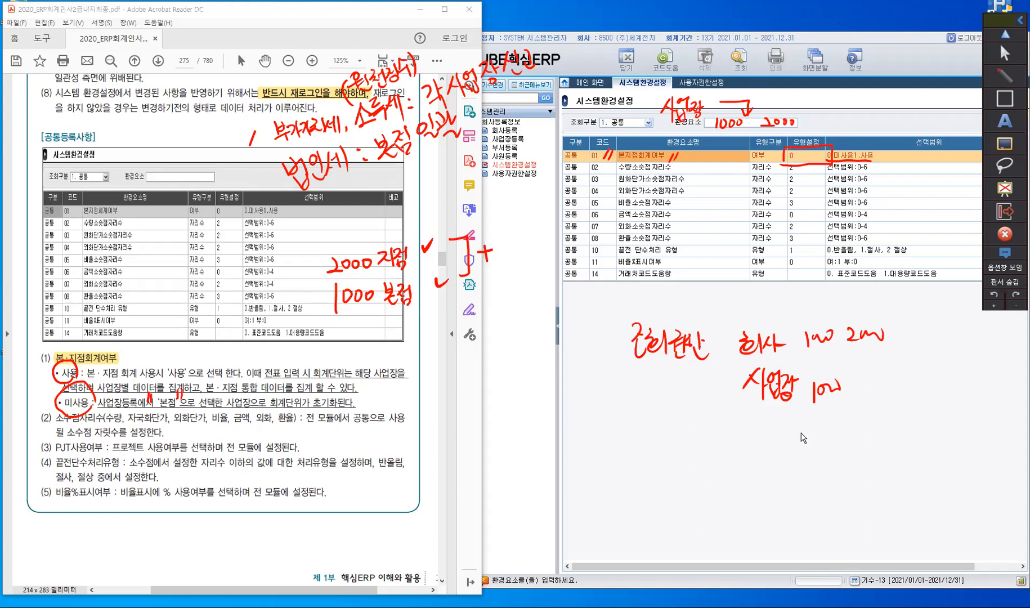
pyautogui.moveTo(733, 373)
pyautogui.mouseDown()
pyautogui.moveTo(778, 417)
pyautogui.moveTo(720, 371)
pyautogui.mouseUp()
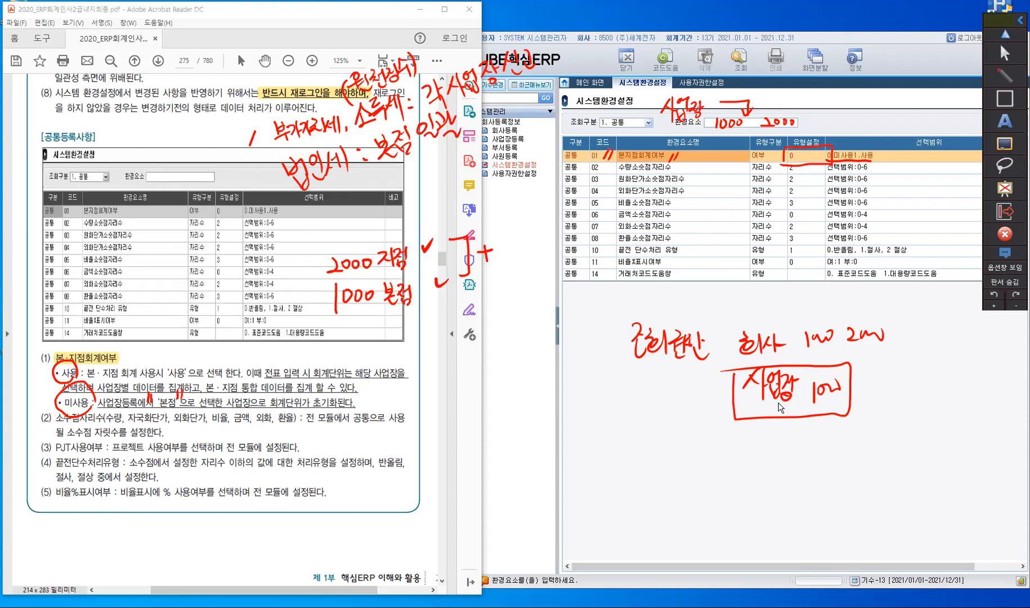
# Step: Erase all the red handwriting and bring up the textbook's 회계등록사항 section on page 276
pyautogui.press('Delete')
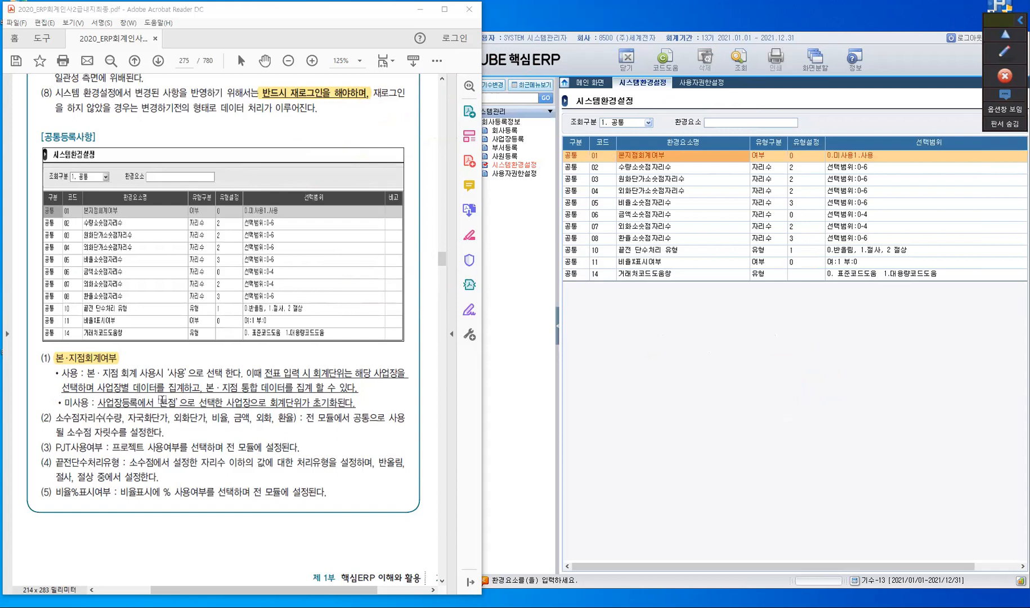
pyautogui.scroll(-2, 159, 388)
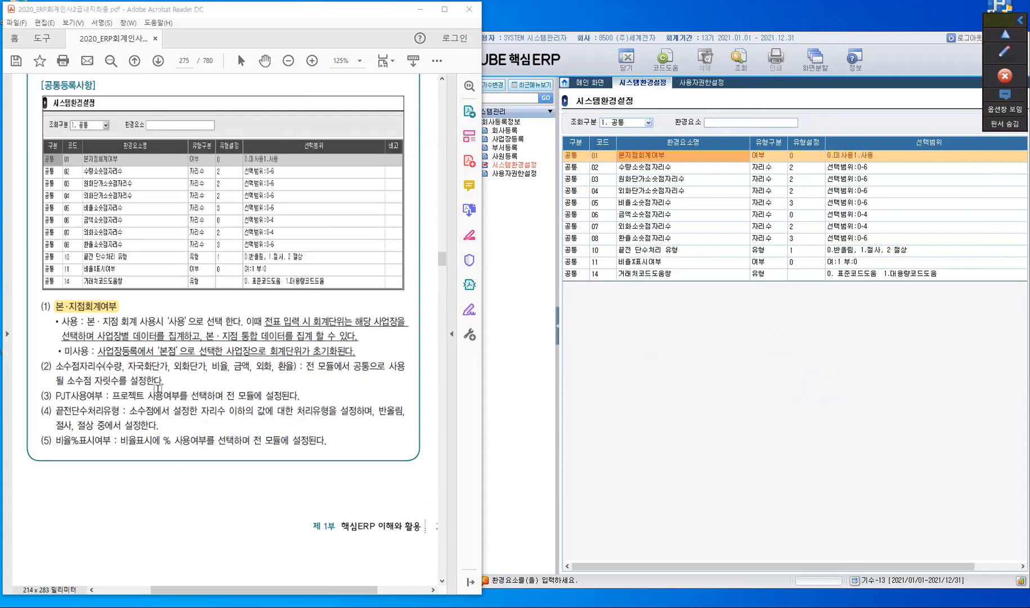
pyautogui.scroll(-15, 159, 389)
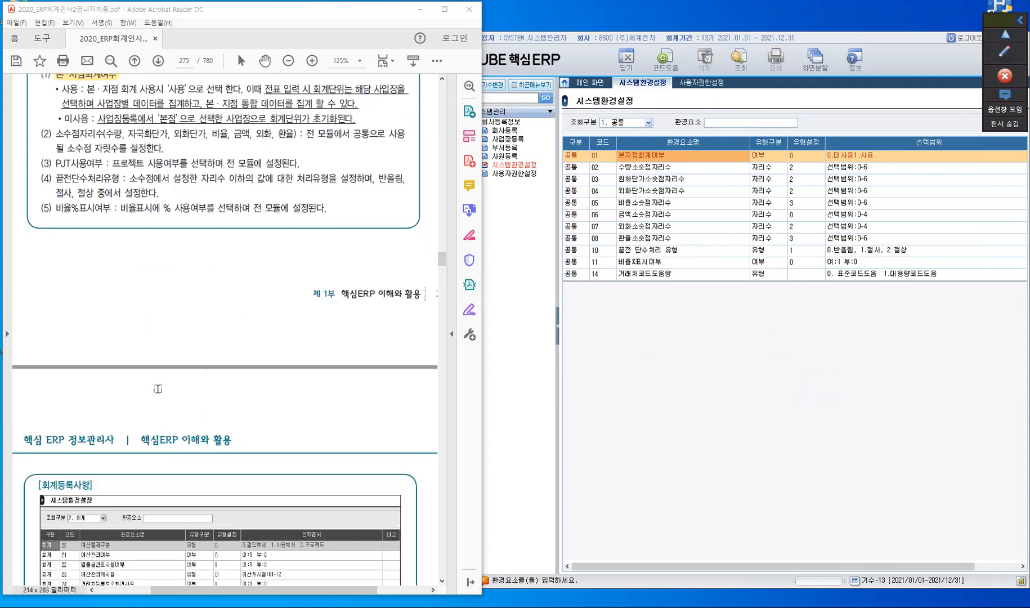
pyautogui.scroll(-4, 158, 390)
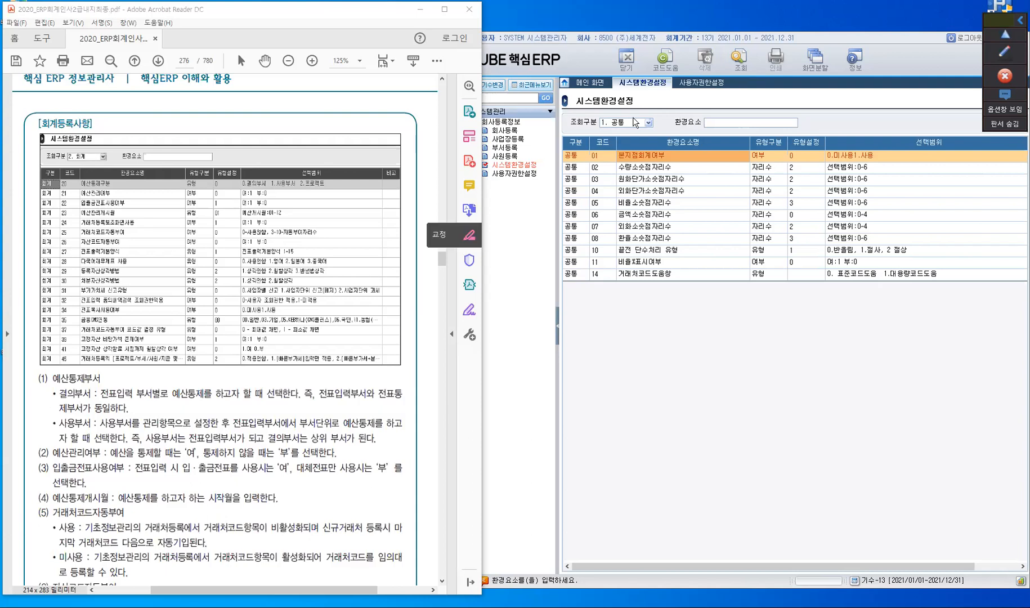
# Step: List the 시스템환경설정 items for 3. 인사, and switch 조회구분 to 2. 회계
pyautogui.click(650, 122)
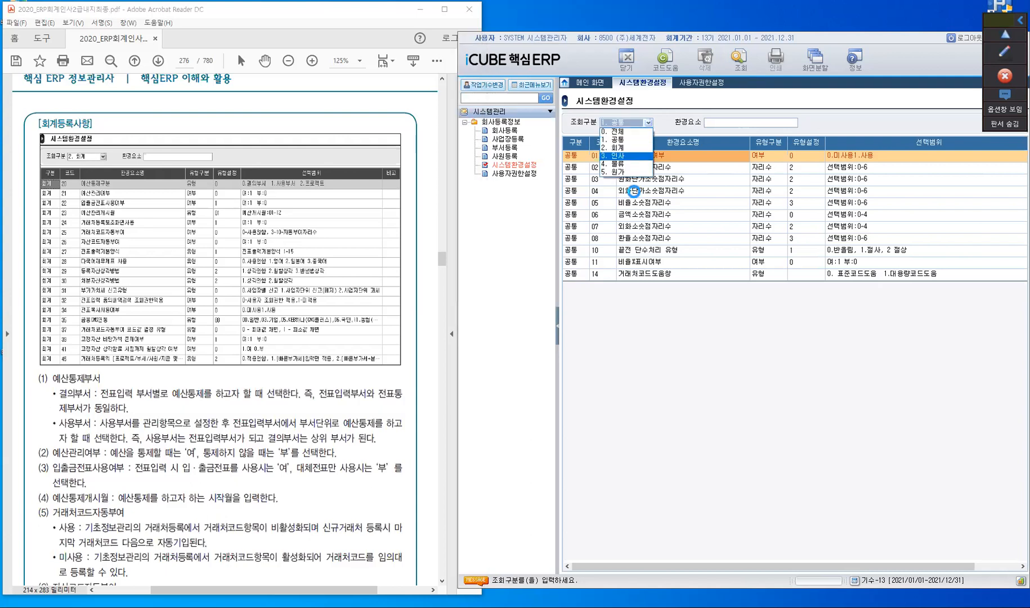
pyautogui.click(624, 156)
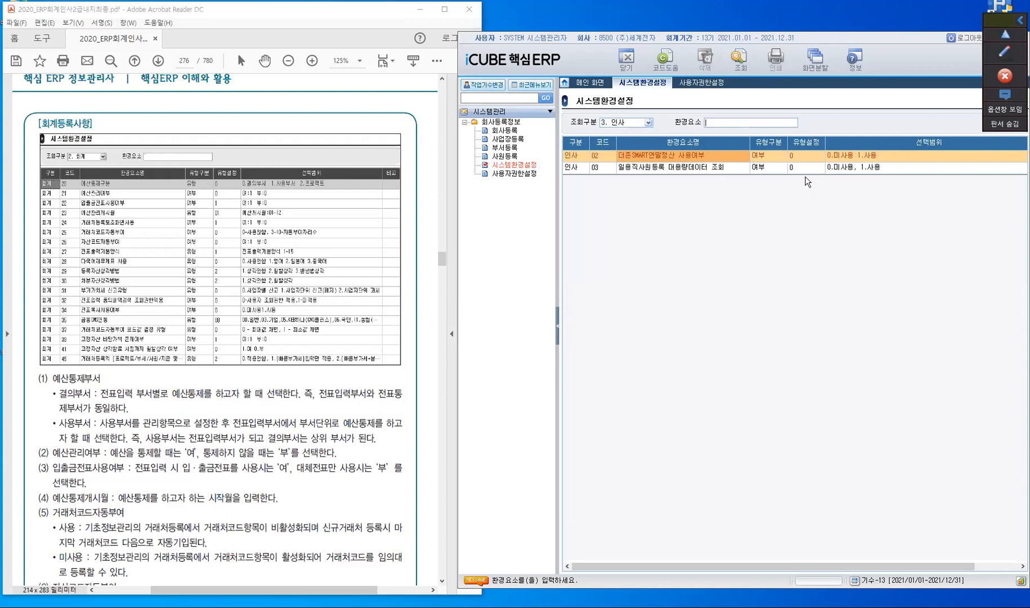
pyautogui.click(647, 122)
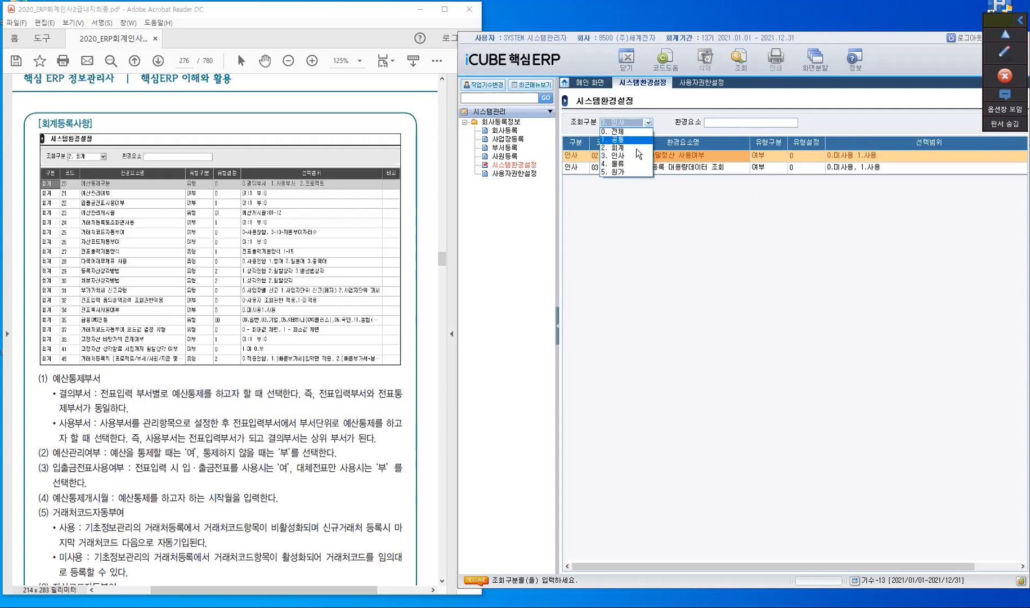
pyautogui.click(635, 148)
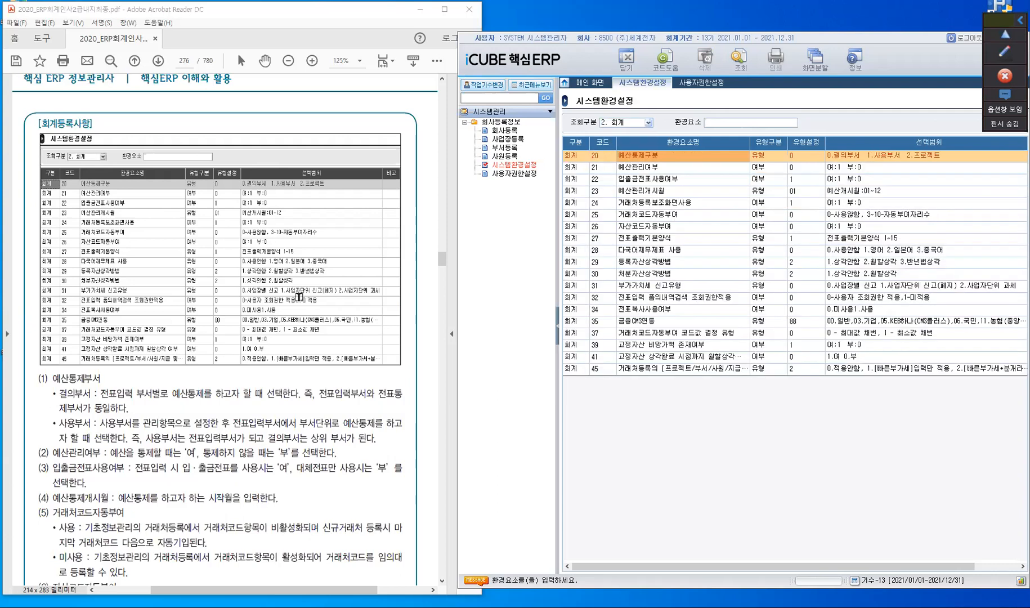
# Step: Highlight 예산통제부서, 예산관리여부, 입출금전표사용여부, 예산통제개시월 and the 전표유형 explanation through "등록한" in the textbook
pyautogui.scroll(-5, 155, 247)
pyautogui.scroll(1, 55, 148)
pyautogui.click(82, 145)
pyautogui.doubleClick(100, 146)
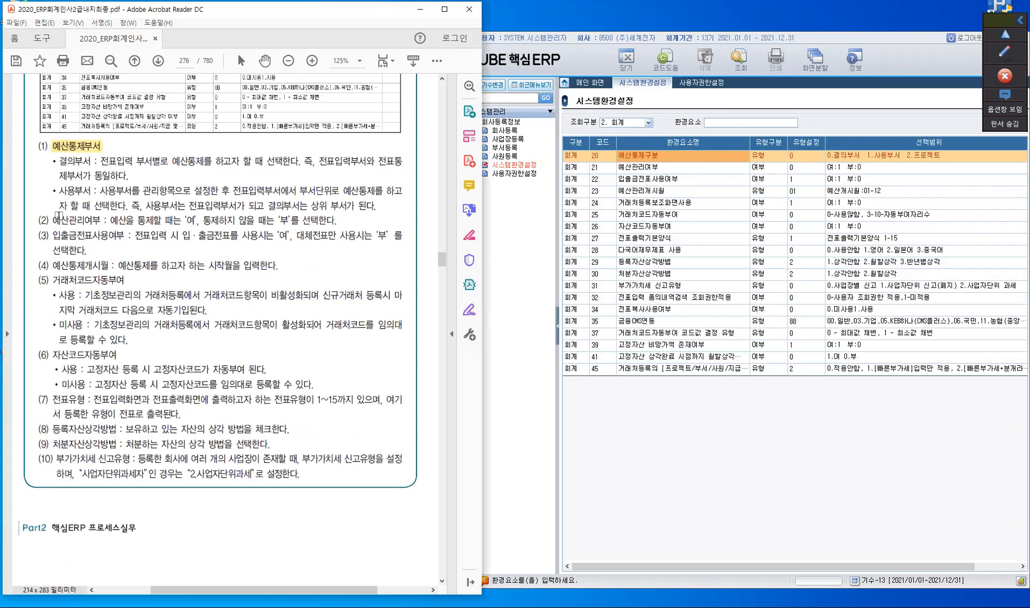
pyautogui.moveTo(50, 219); pyautogui.dragTo(100, 222)
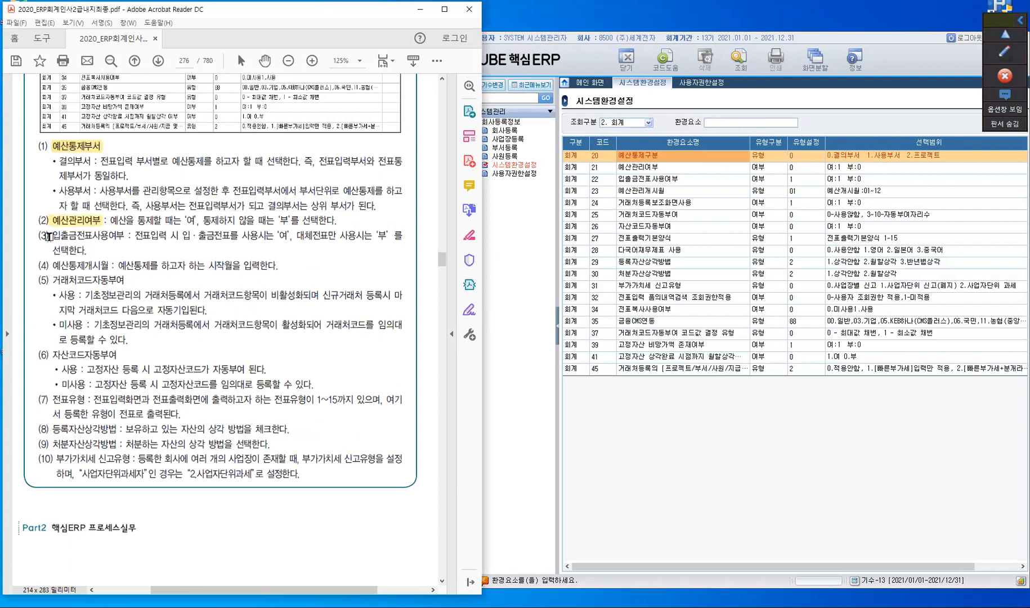
pyautogui.doubleClick(107, 236)
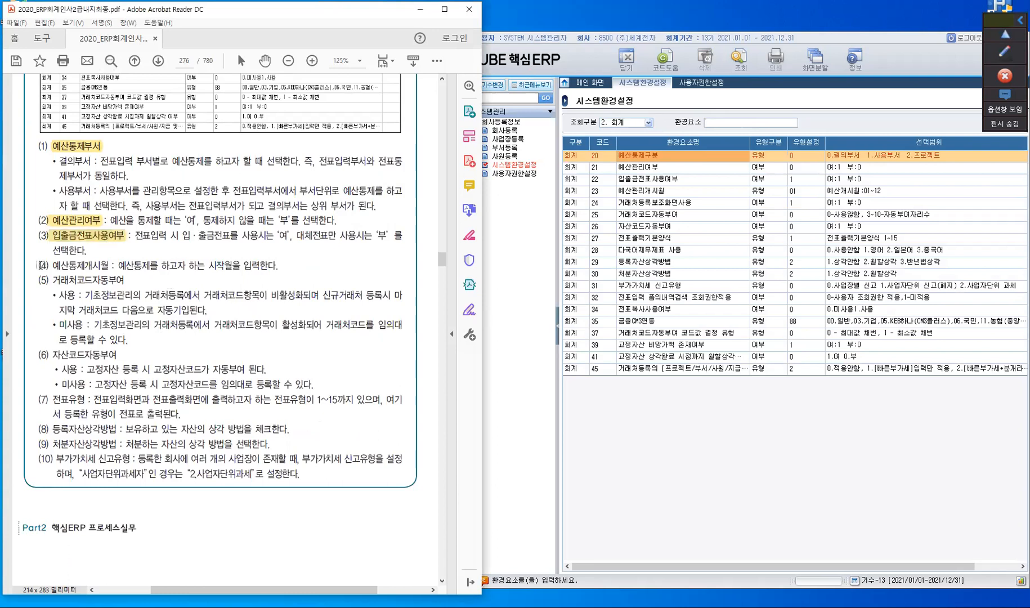
pyautogui.doubleClick(70, 266)
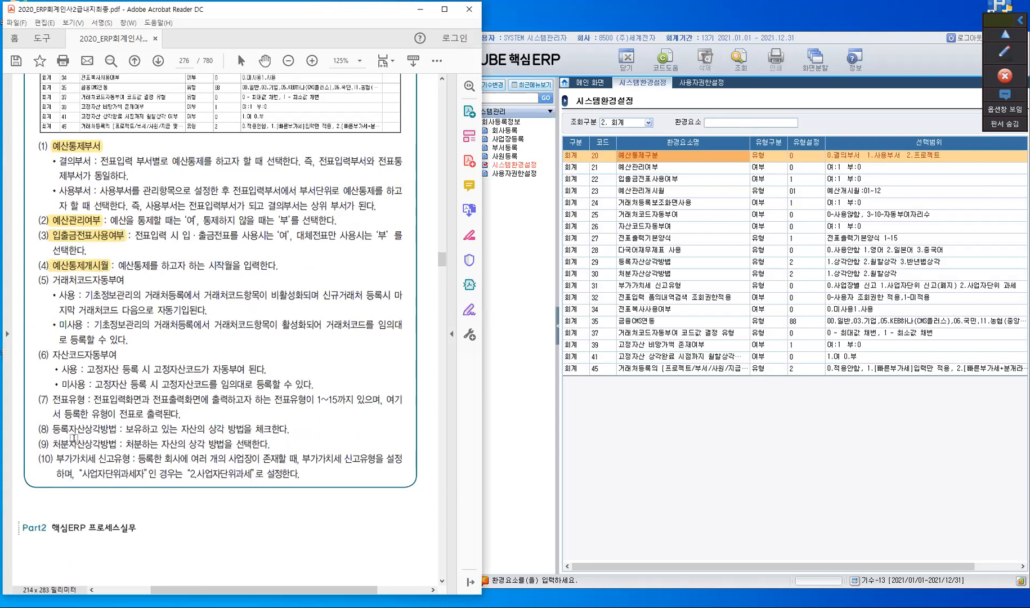
pyautogui.moveTo(50, 400); pyautogui.dragTo(81, 413)
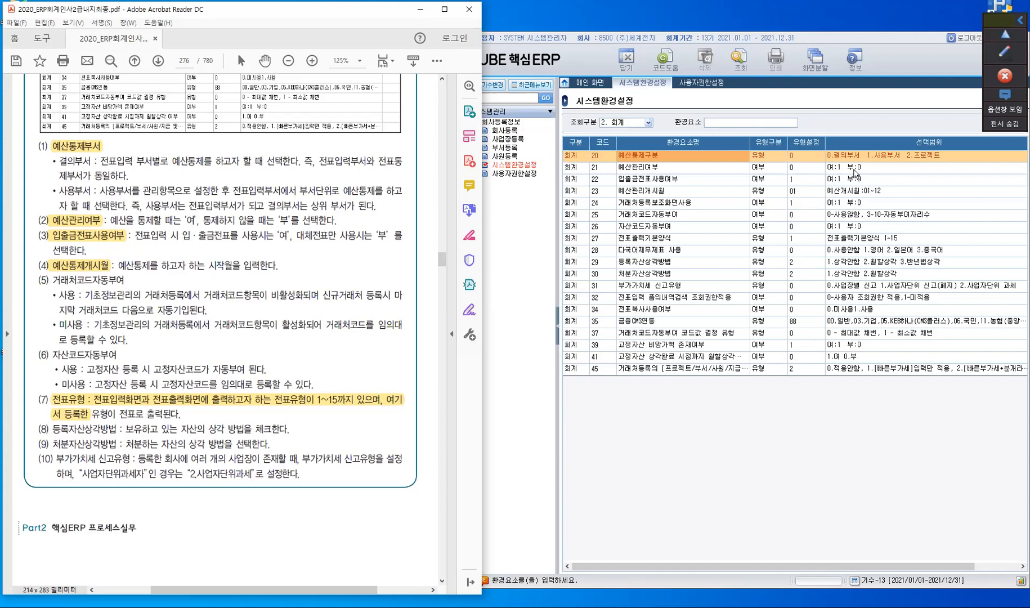
# Step: Set the 유형설정 of 예산관리여부 to 1 and collapse the menu tree to widen the settings table
pyautogui.click(797, 167)
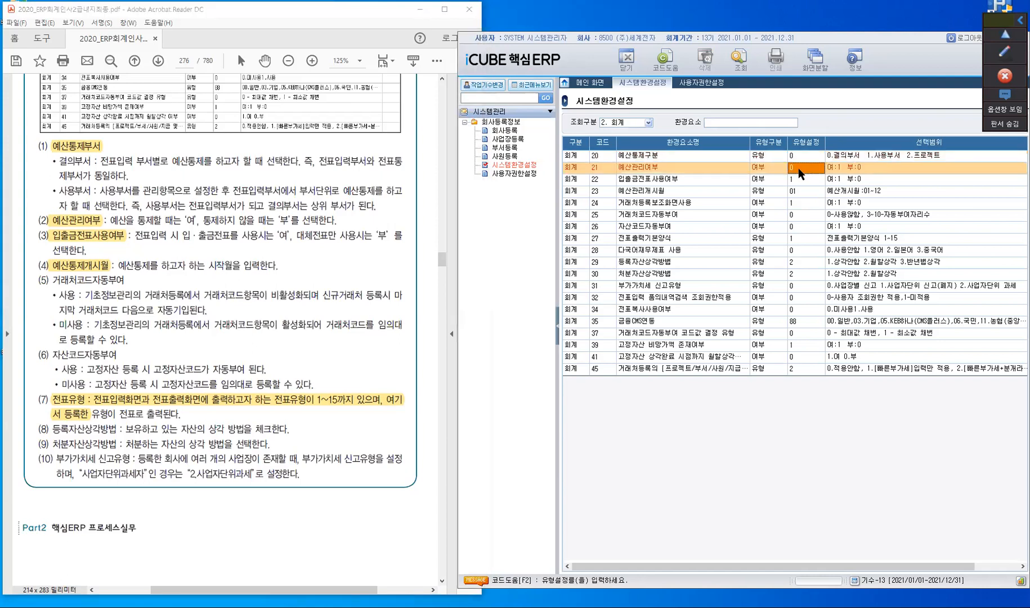
pyautogui.write('1')
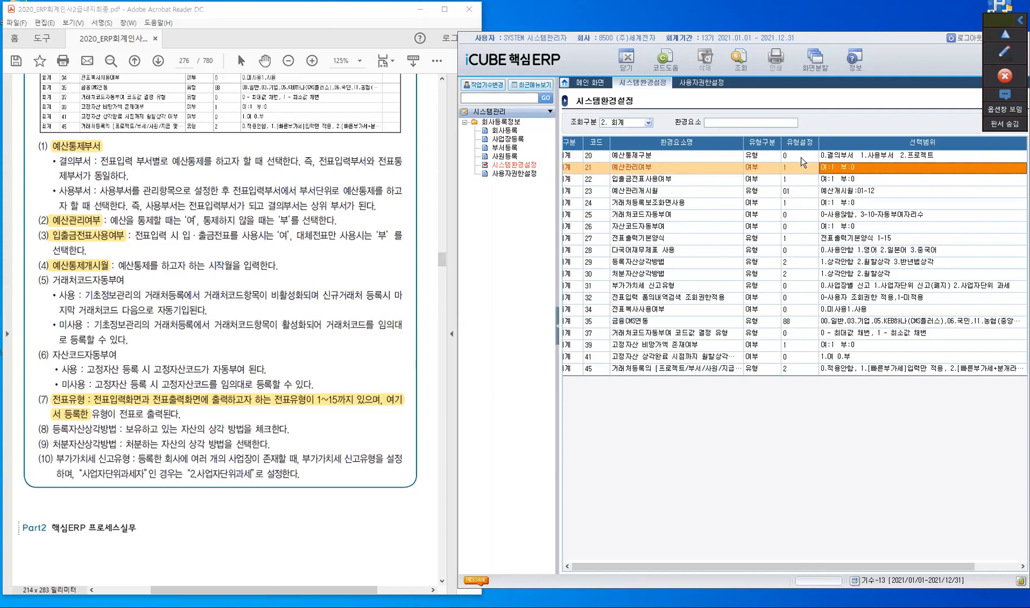
pyautogui.click(559, 326)
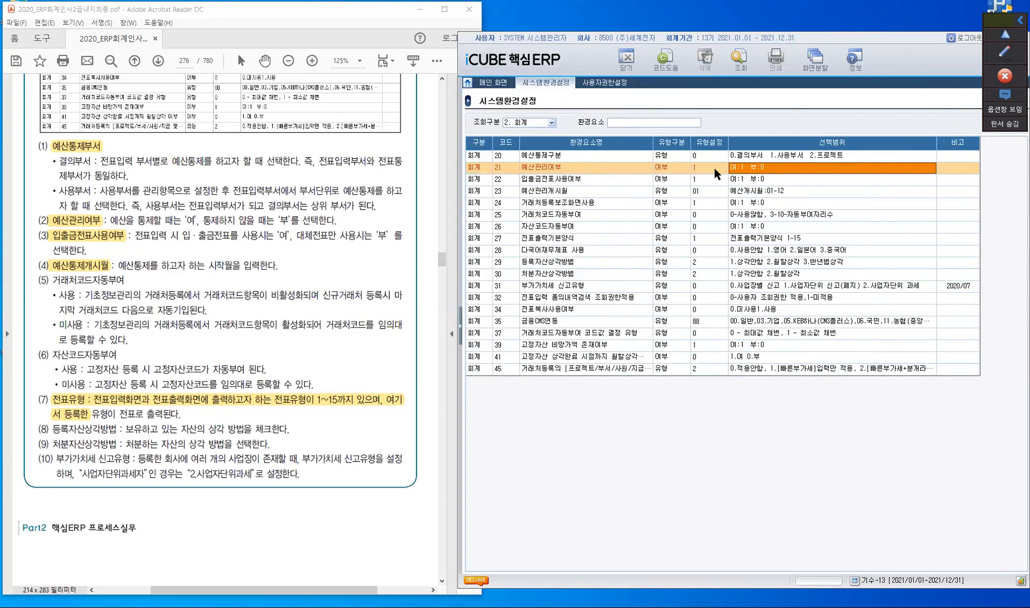
# Step: Set the 유형설정 of 예산관리여부 to 0
pyautogui.click(712, 167)
pyautogui.write('0')
pyautogui.press('Left')
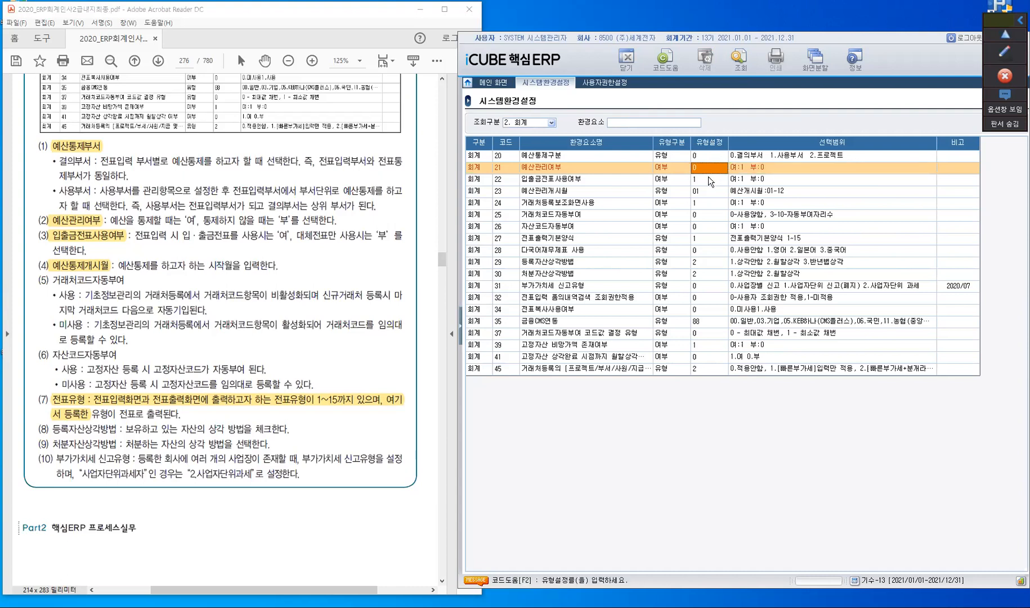
# Step: Select the 입출금전표사용여부 setting and highlight "대체전표만 사용시는 '부'" in the textbook's item (3)
pyautogui.click(707, 176)
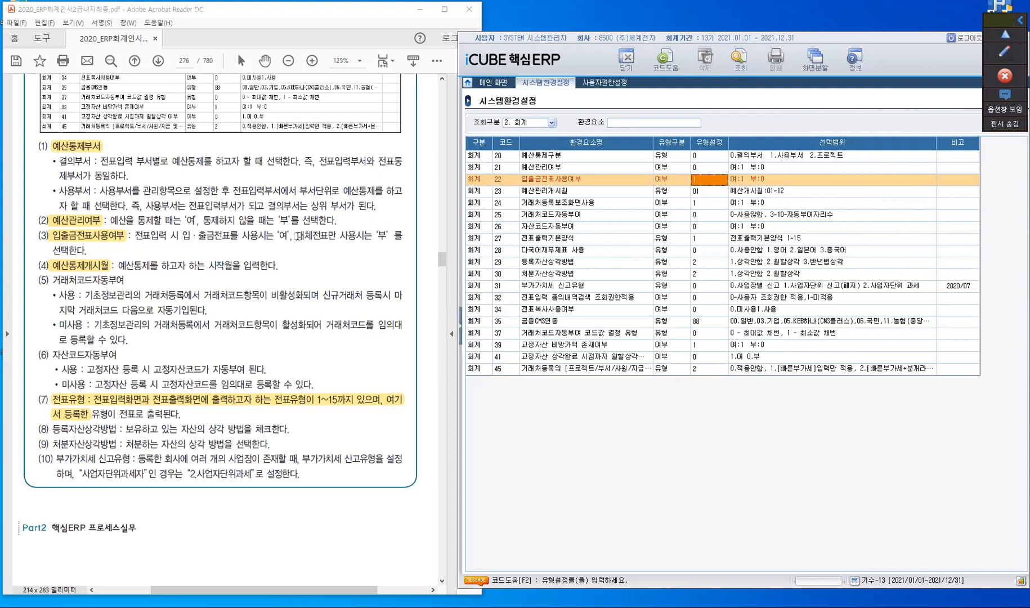
pyautogui.moveTo(296, 235); pyautogui.dragTo(389, 236)
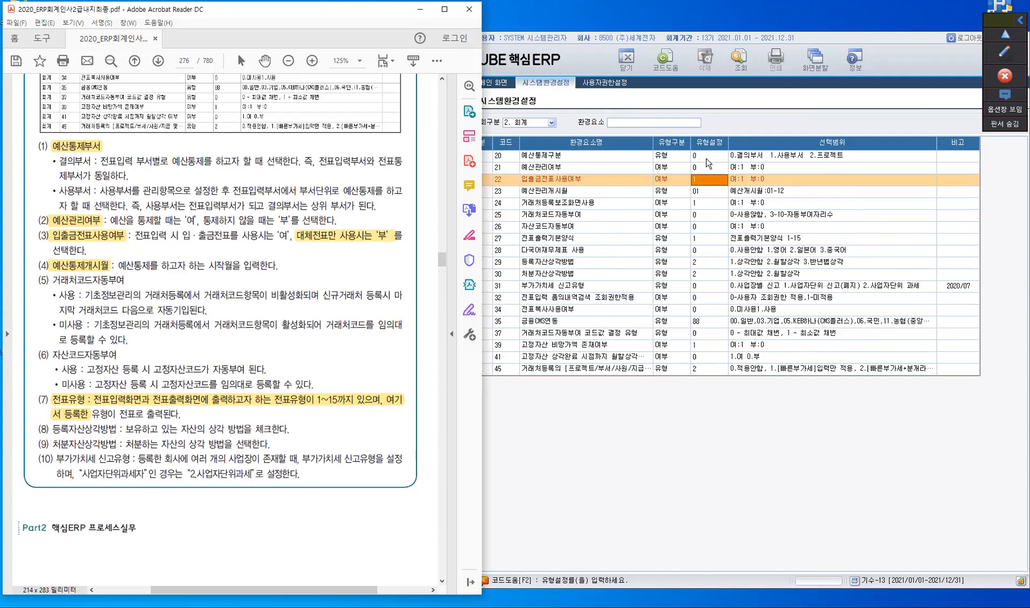
# Step: Try to set 예산관리개시월 to 07, and cancel the 예산개시월 시작년도 설정 dialog
pyautogui.click(707, 194)
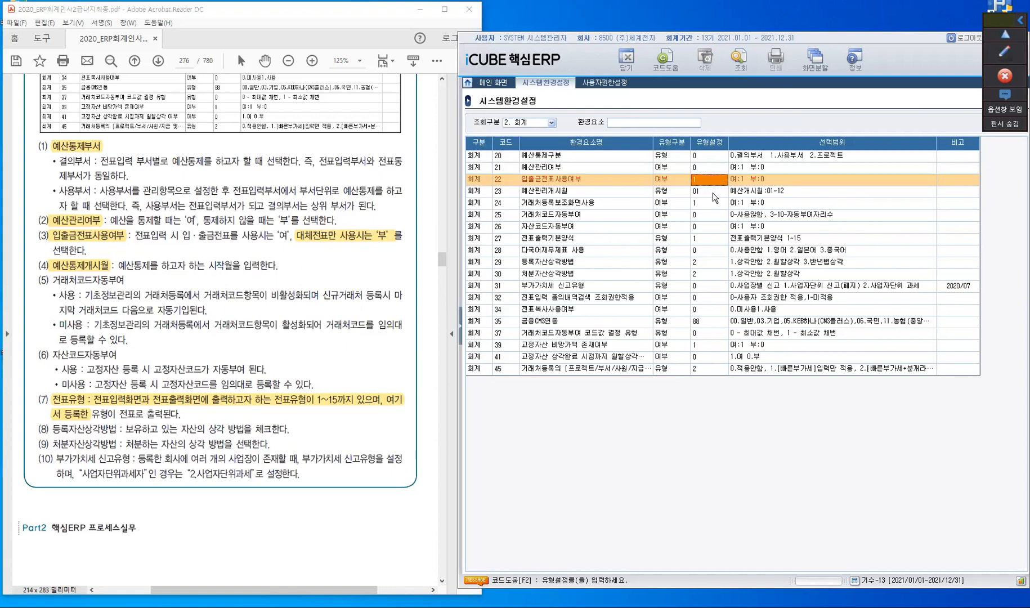
pyautogui.click(713, 193)
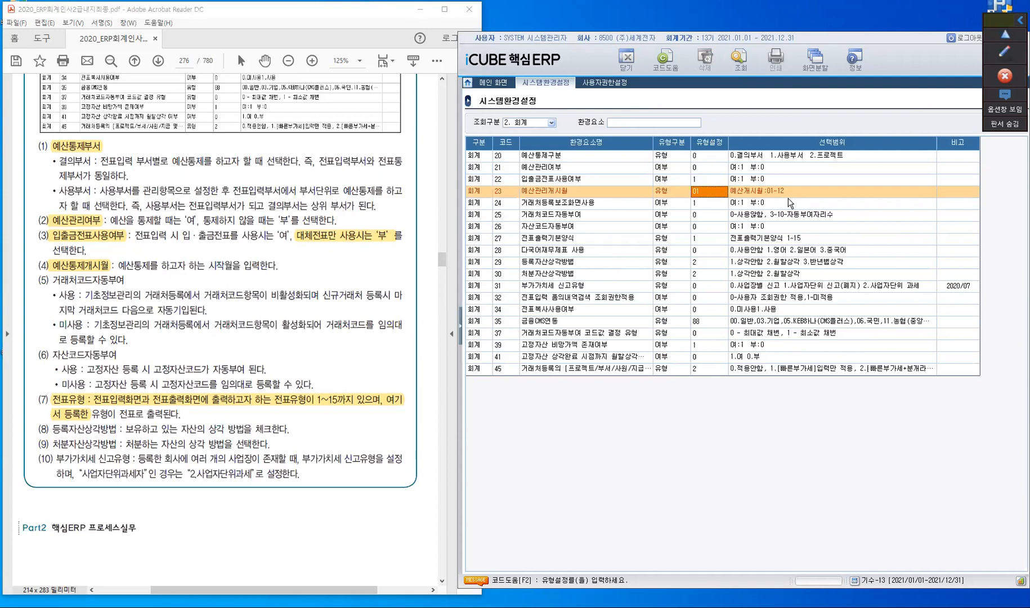
pyautogui.write('07')
pyautogui.press('Return')
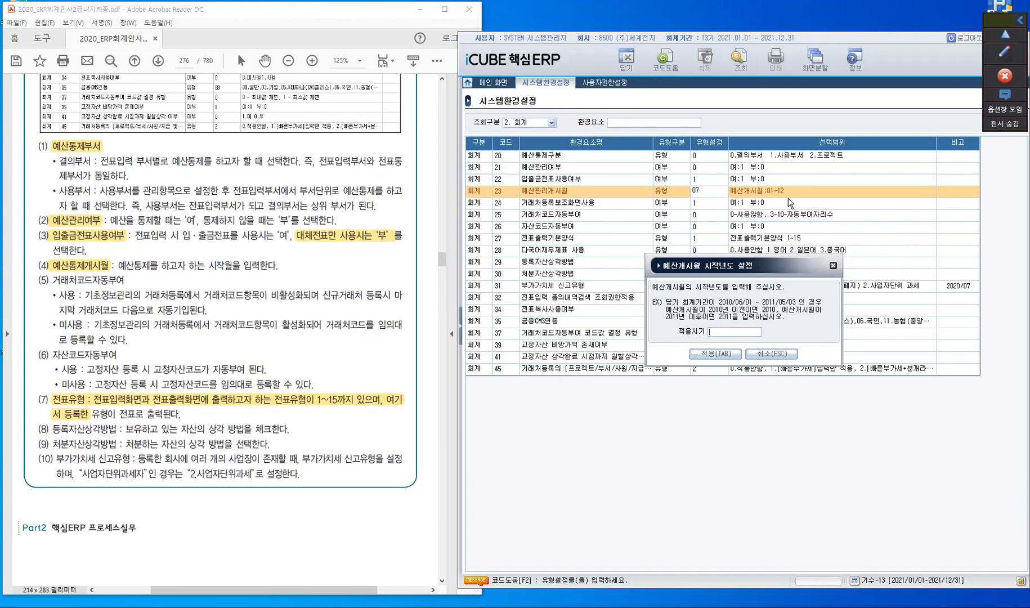
pyautogui.click(787, 354)
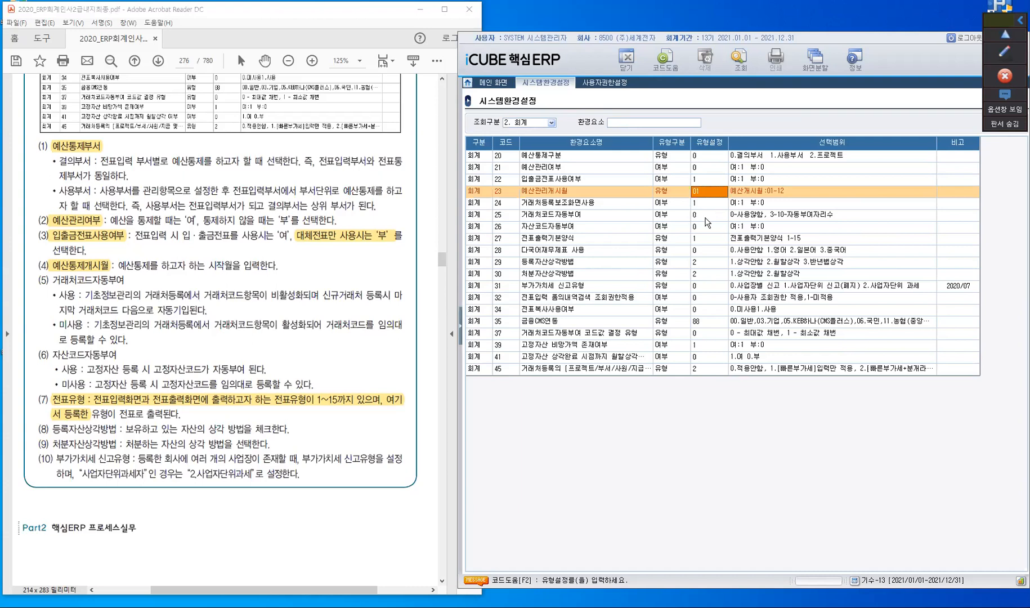
# Step: Review the 회계 settings from 거래처코드자동부여 through 전표출력기본양식 and the asset depreciation methods to 부가가치세 신고유형, then return to the textbook
pyautogui.click(705, 218)
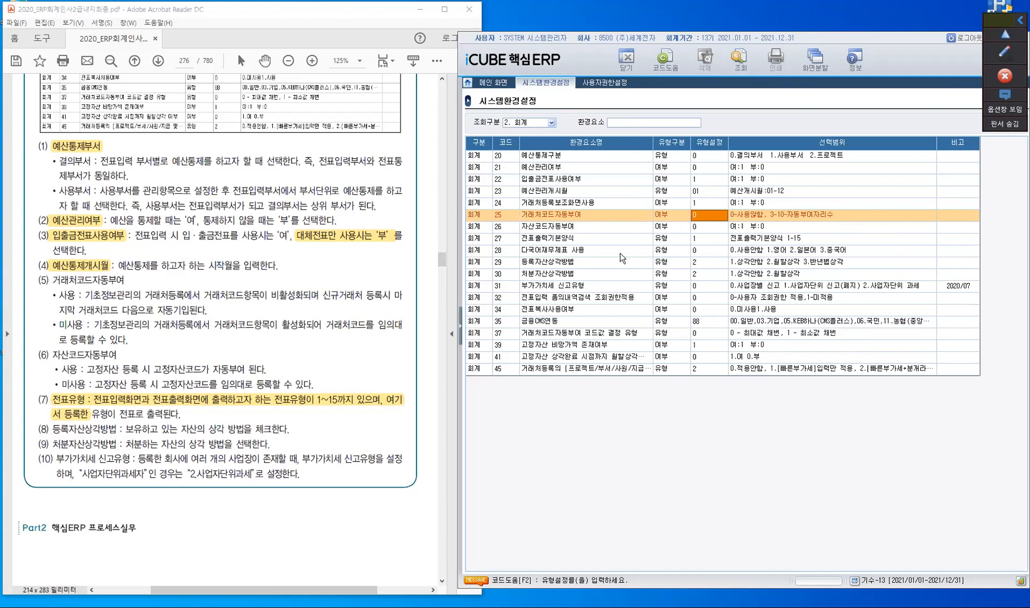
pyautogui.click(695, 238)
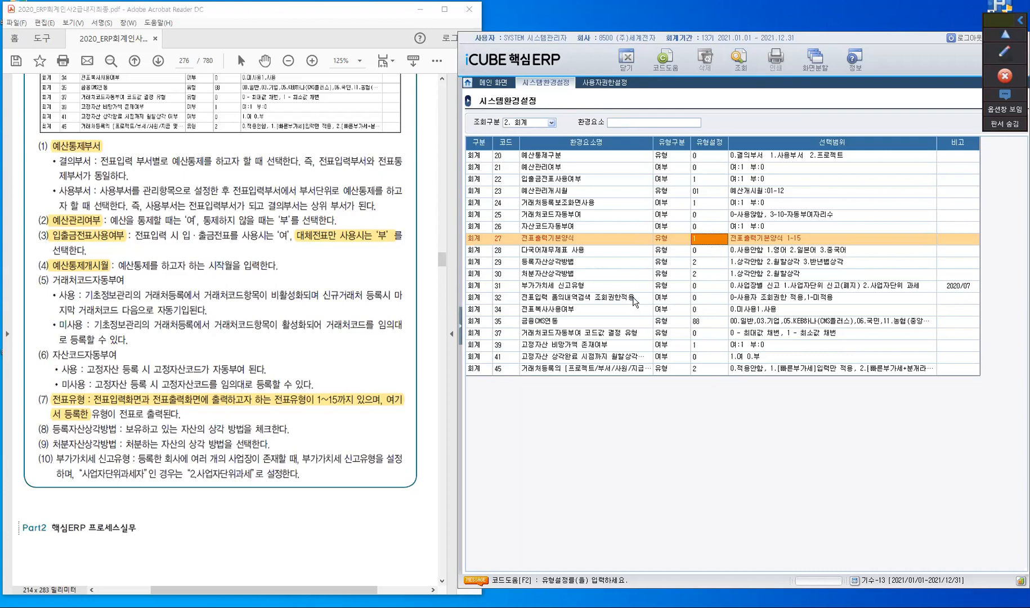
pyautogui.click(596, 256)
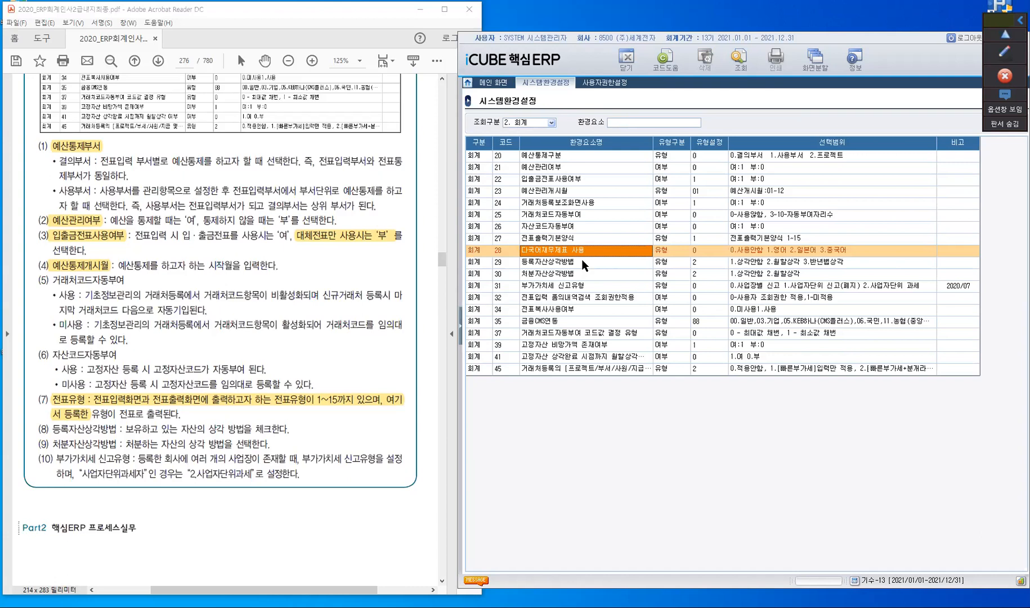
pyautogui.click(698, 264)
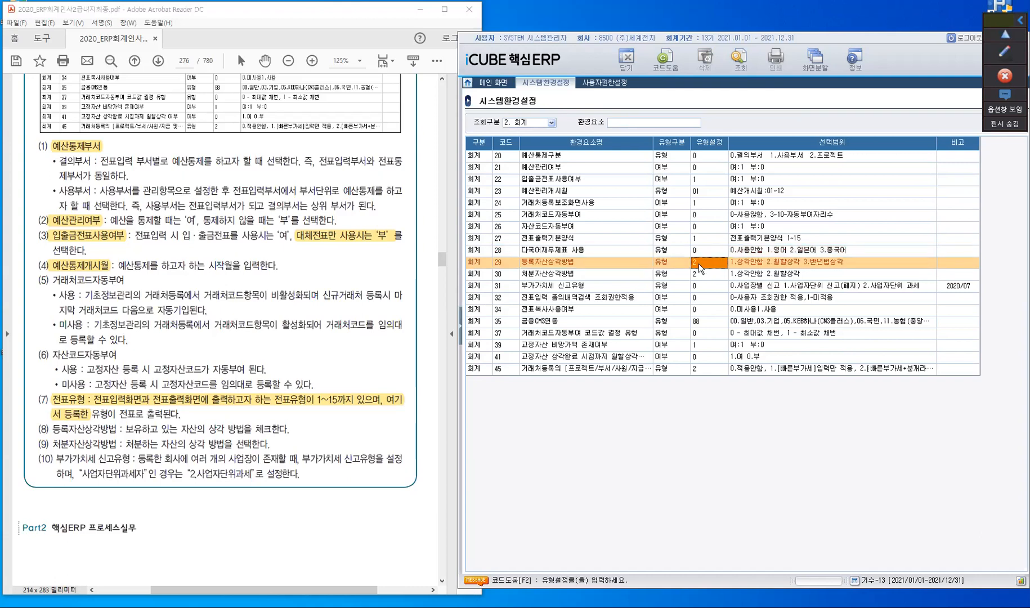
pyautogui.click(698, 272)
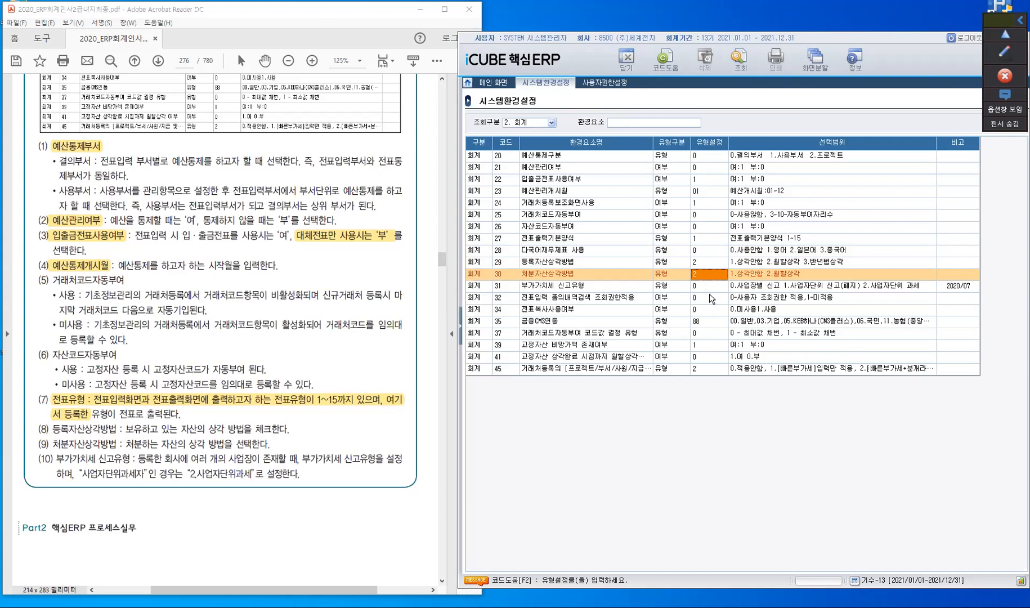
pyautogui.click(705, 285)
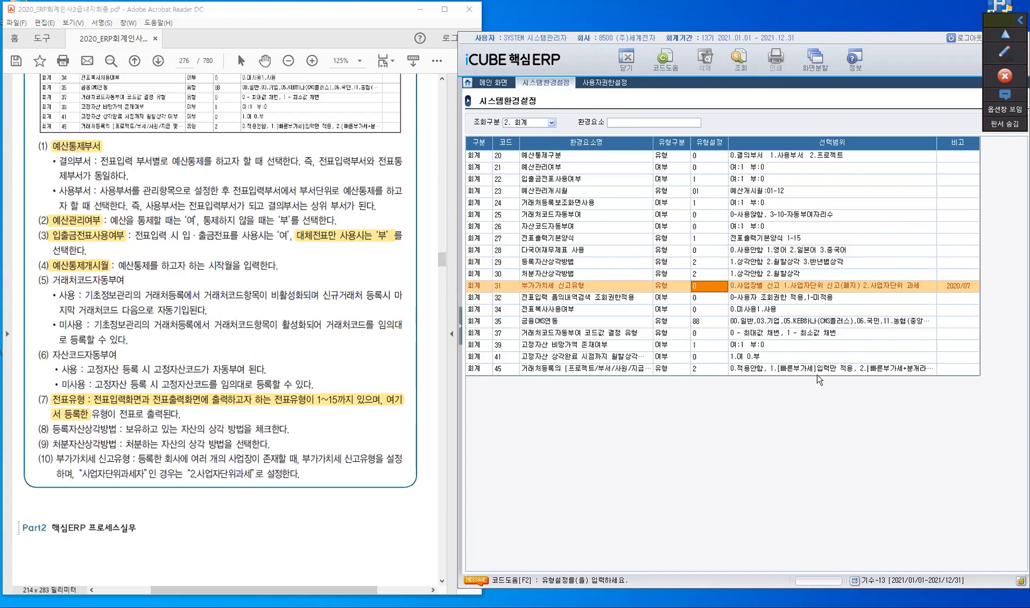
pyautogui.click(273, 438)
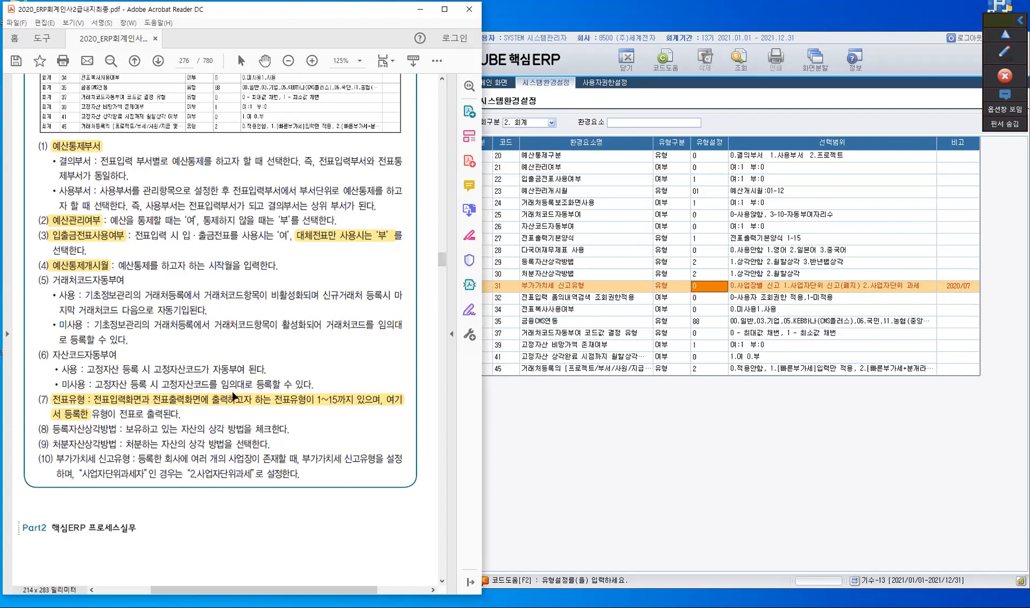
# Step: Find the textbook's 실습예제 conditions and check the 공통 settings 본지점회계여부 and 금액소수점자리수 against them
pyautogui.scroll(-1, 233, 396)
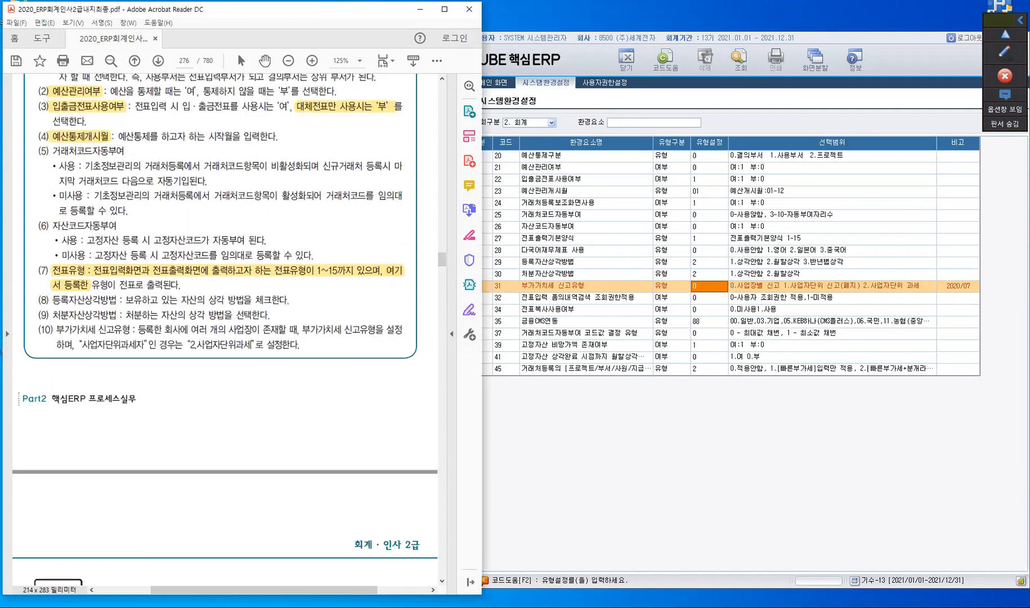
pyautogui.scroll(-5, 250, 311)
pyautogui.scroll(-3, 252, 306)
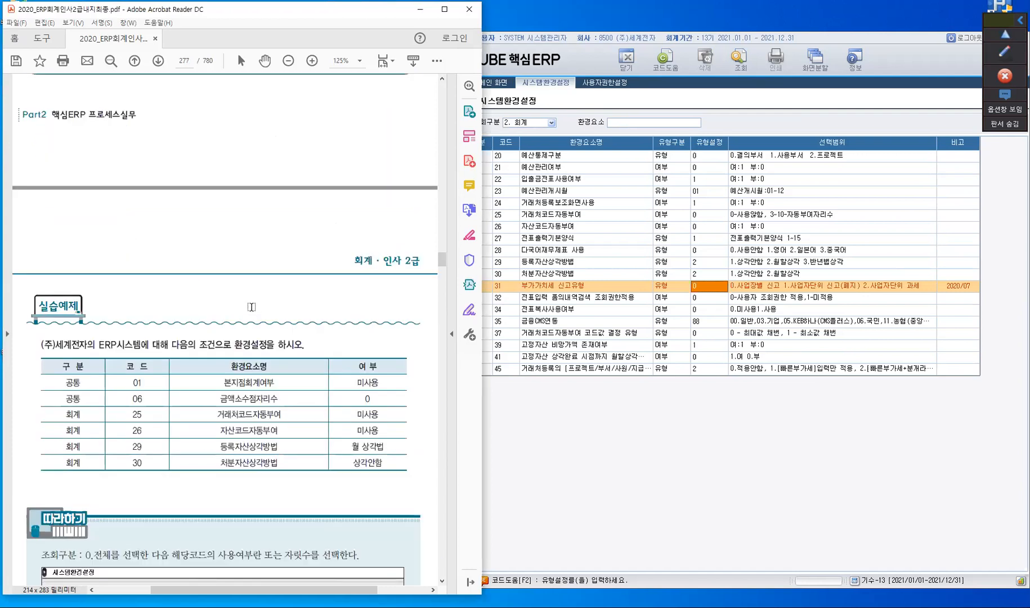
pyautogui.scroll(-3, 252, 307)
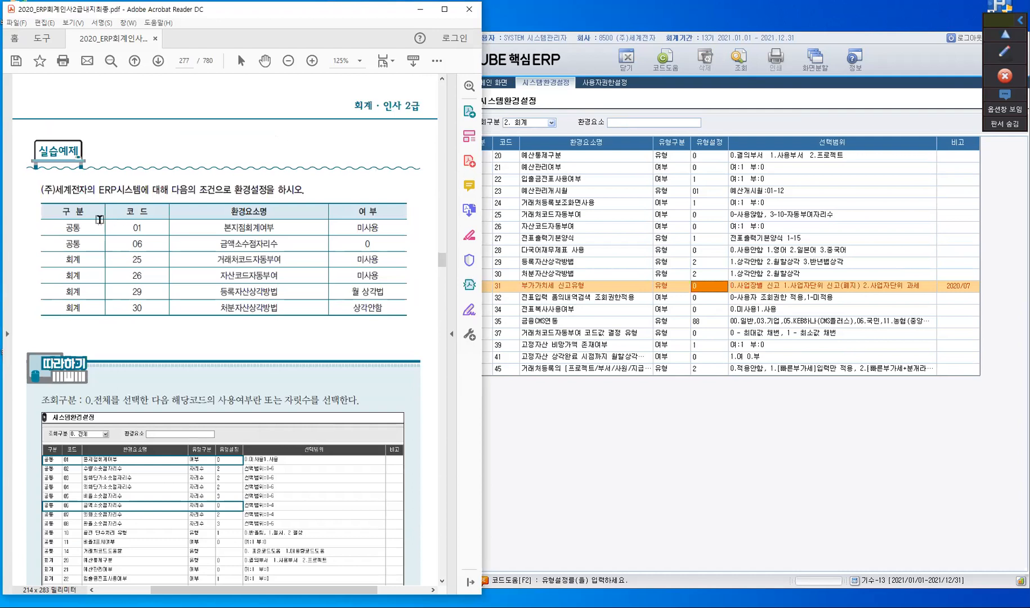
pyautogui.click(552, 129)
pyautogui.click(541, 142)
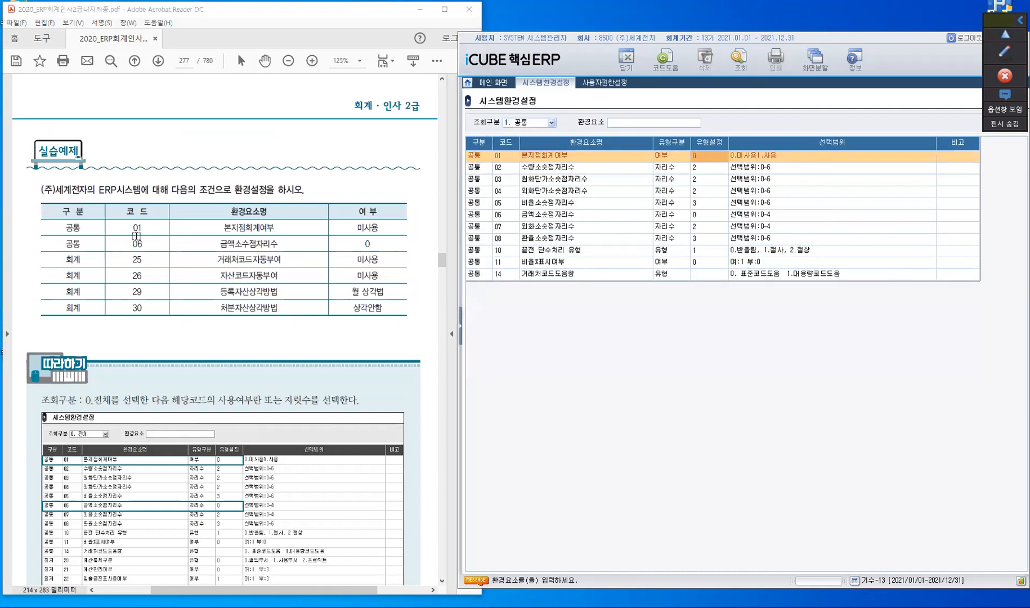
pyautogui.click(710, 157)
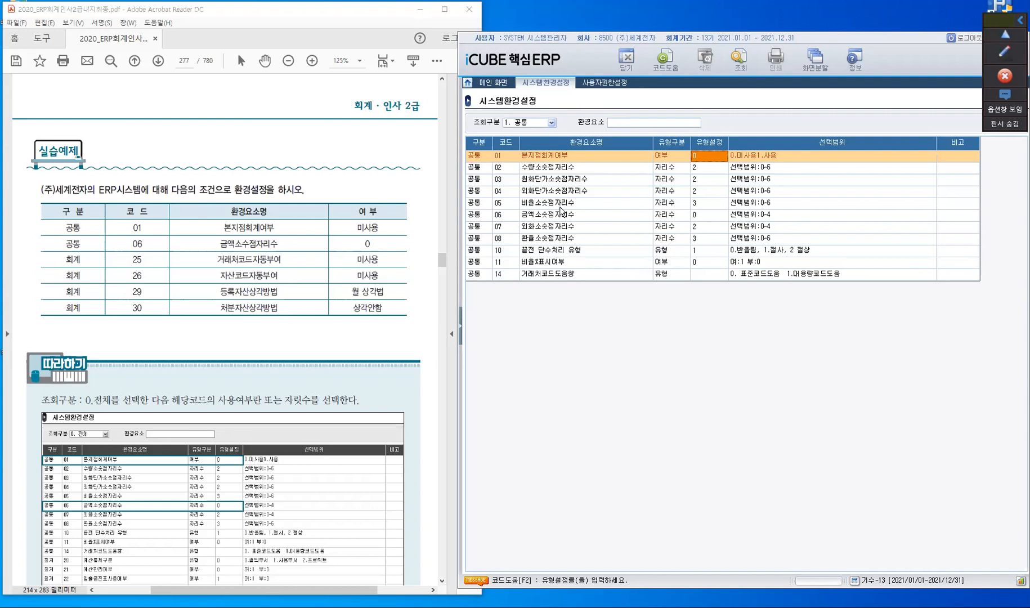
pyautogui.click(704, 217)
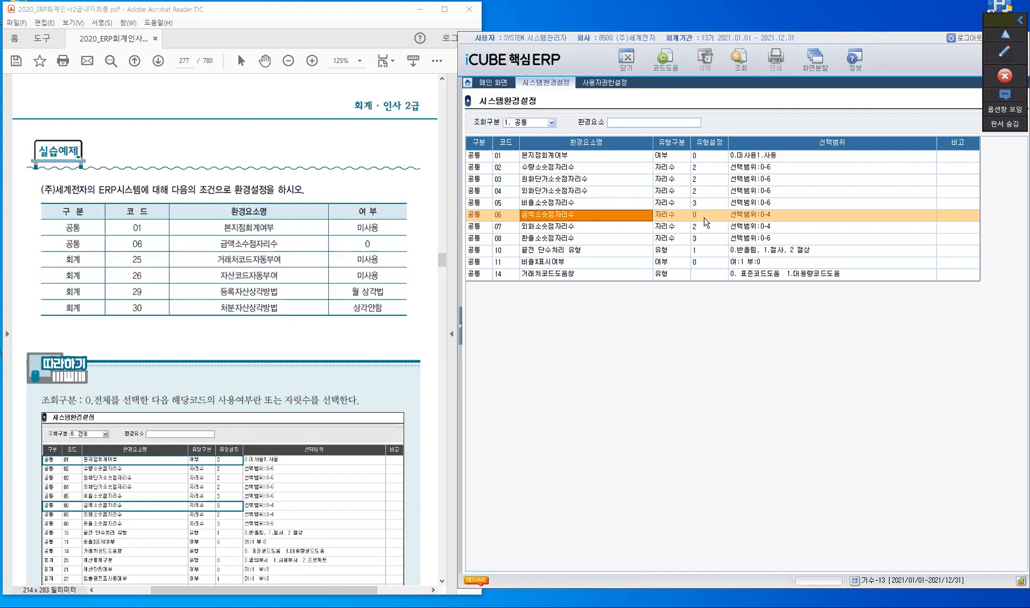
# Step: List the 회계 settings and check 거래처코드자동부여, 자산코드자동부여 and 등록자산상각방법 against the 실습예제 conditions
pyautogui.click(552, 123)
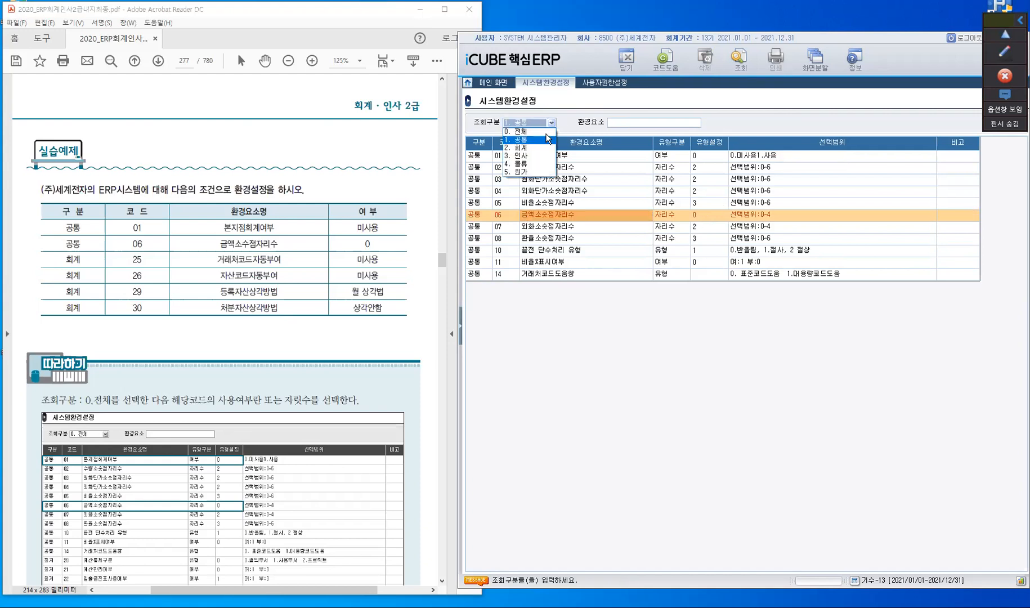
pyautogui.click(543, 147)
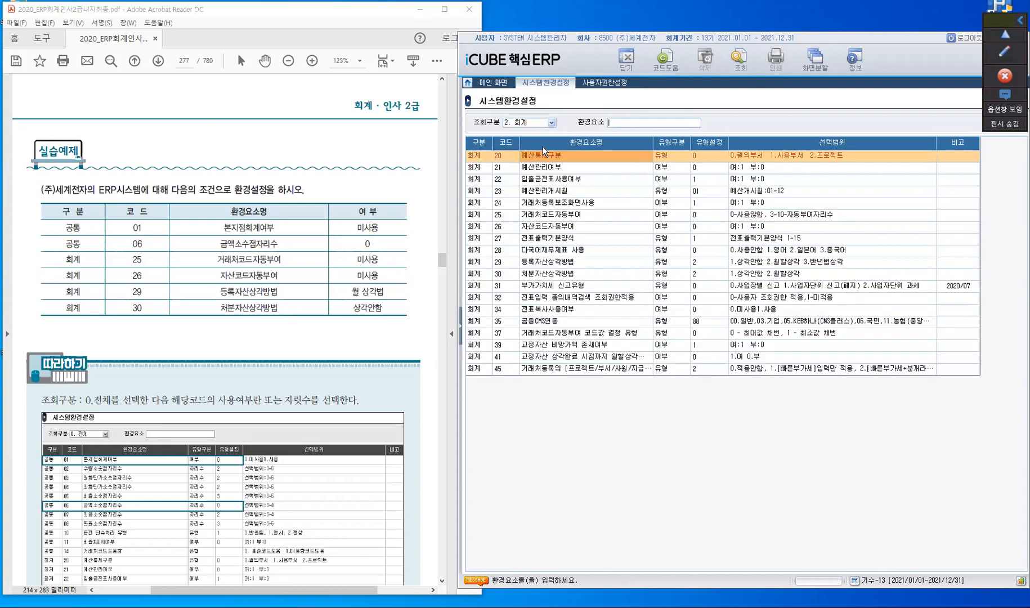
pyautogui.click(500, 216)
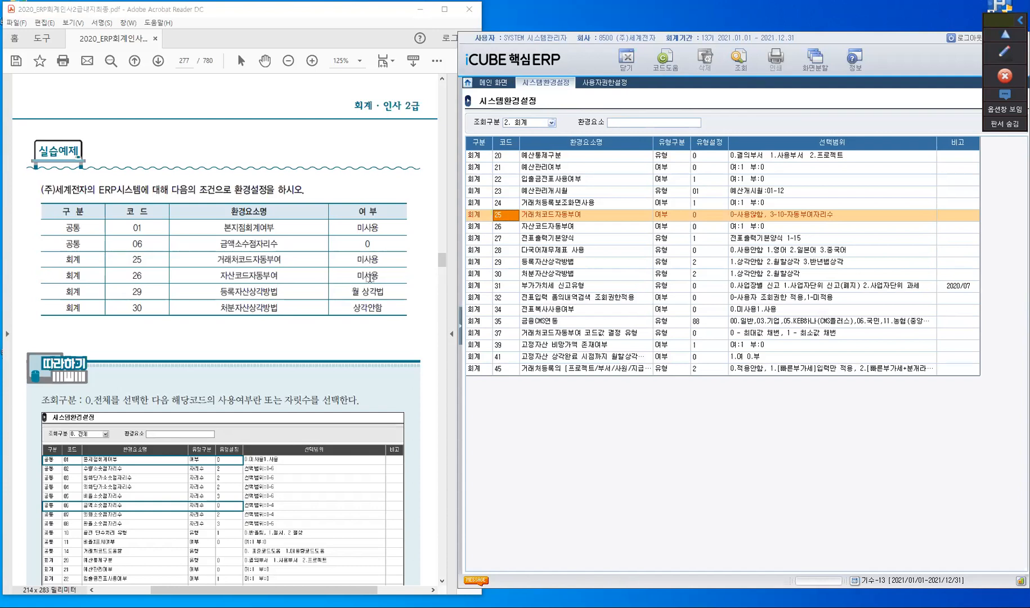
pyautogui.click(699, 226)
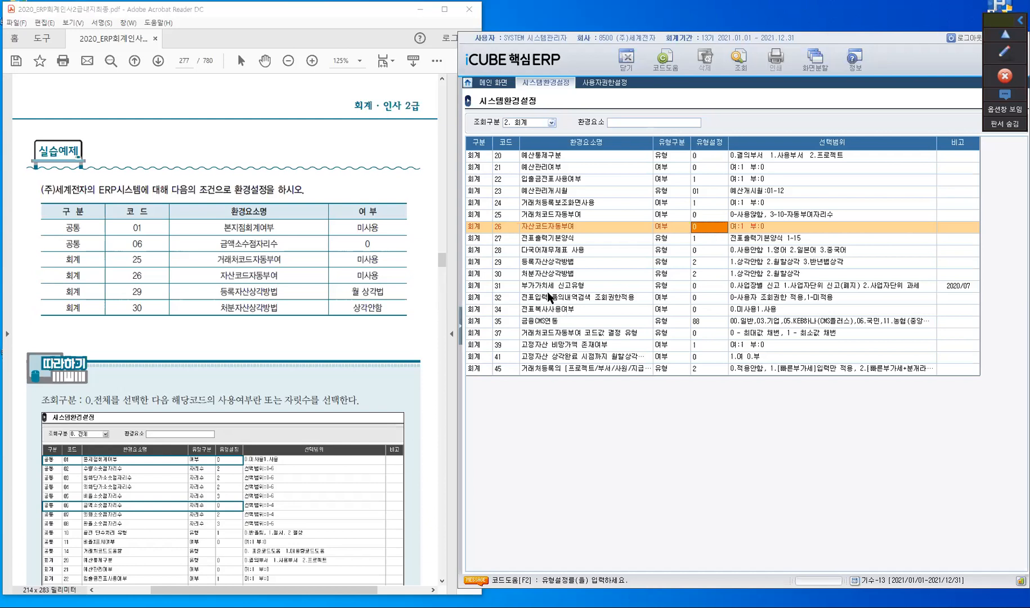
pyautogui.click(677, 264)
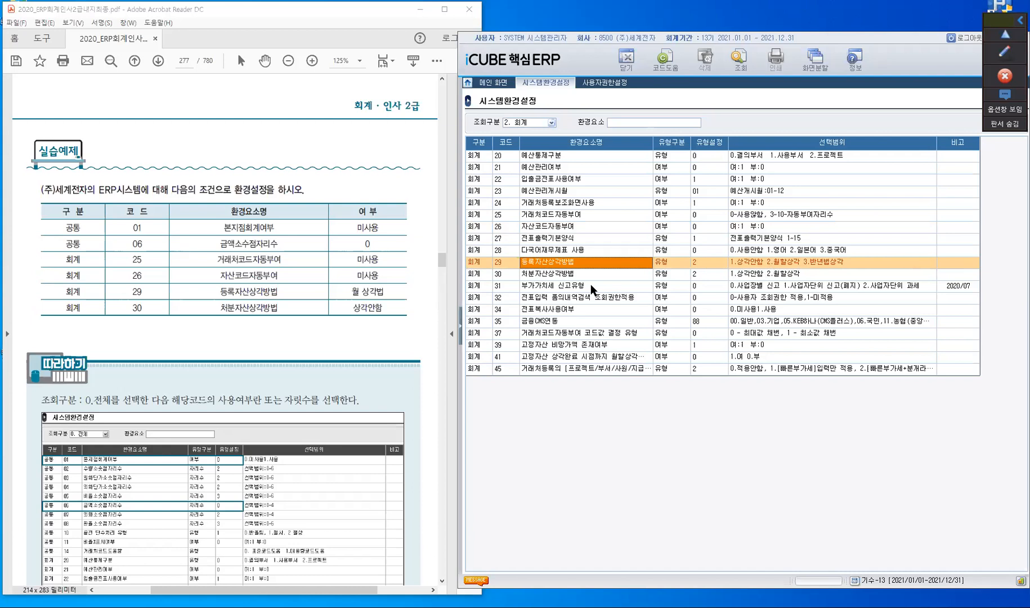
# Step: Set the 유형설정 of 처분자산상각방법 (code 30) to 1 for 상각안함
pyautogui.click(706, 277)
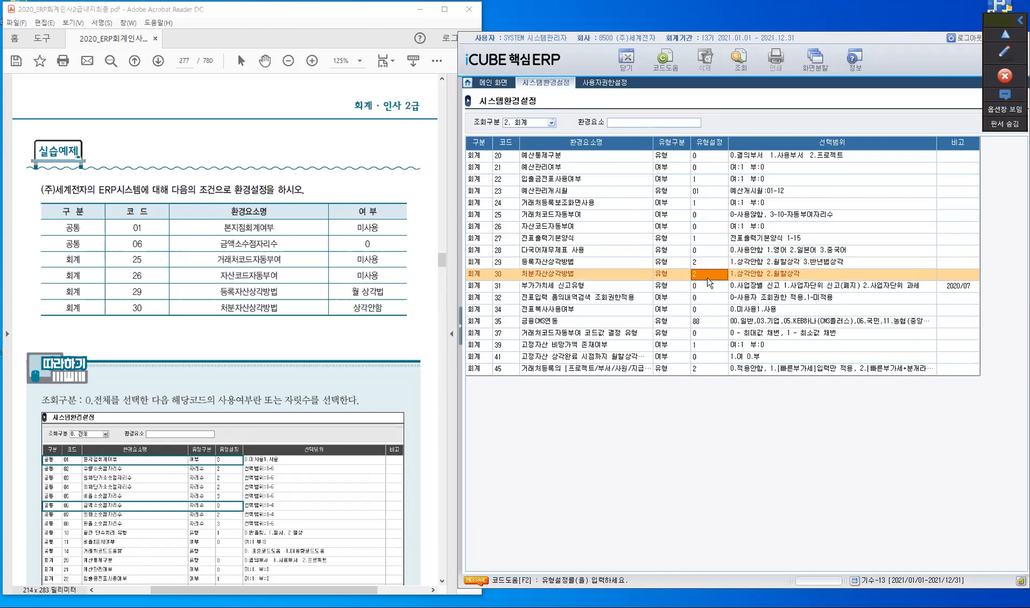
pyautogui.write('1')
pyautogui.press('Return')
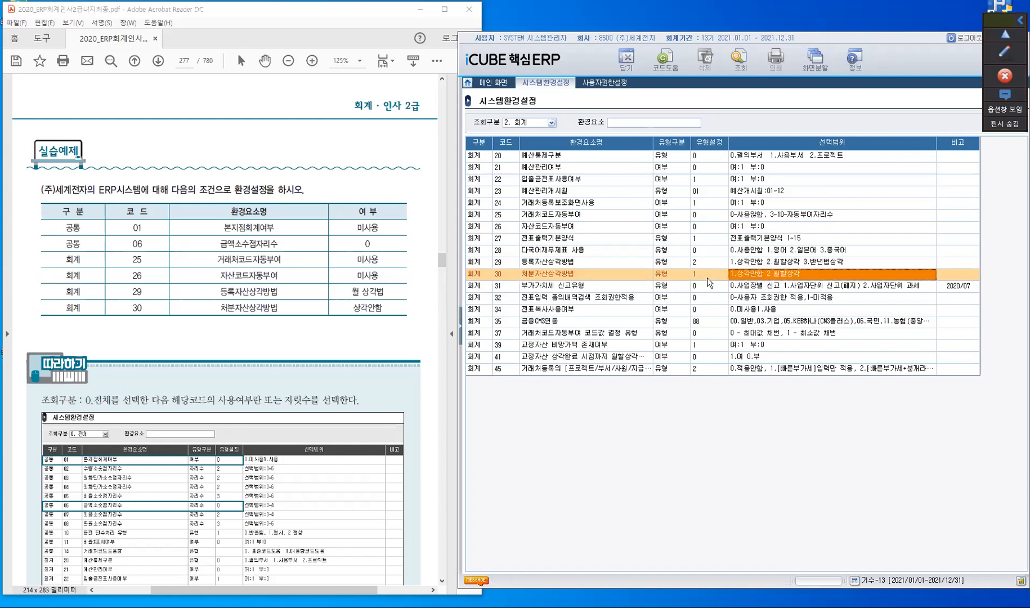
pyautogui.press('Return')
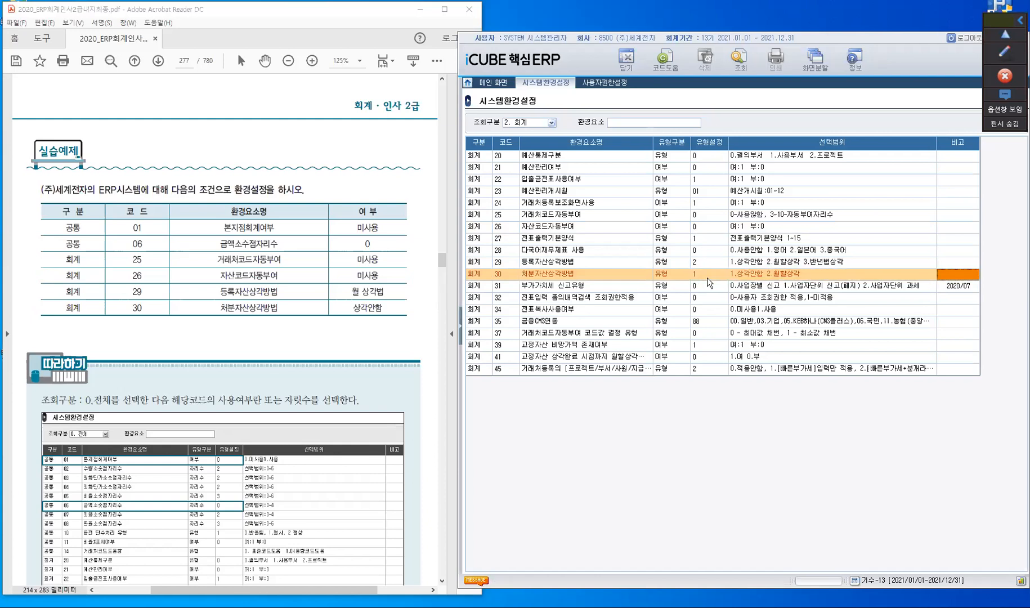
pyautogui.press('Return')
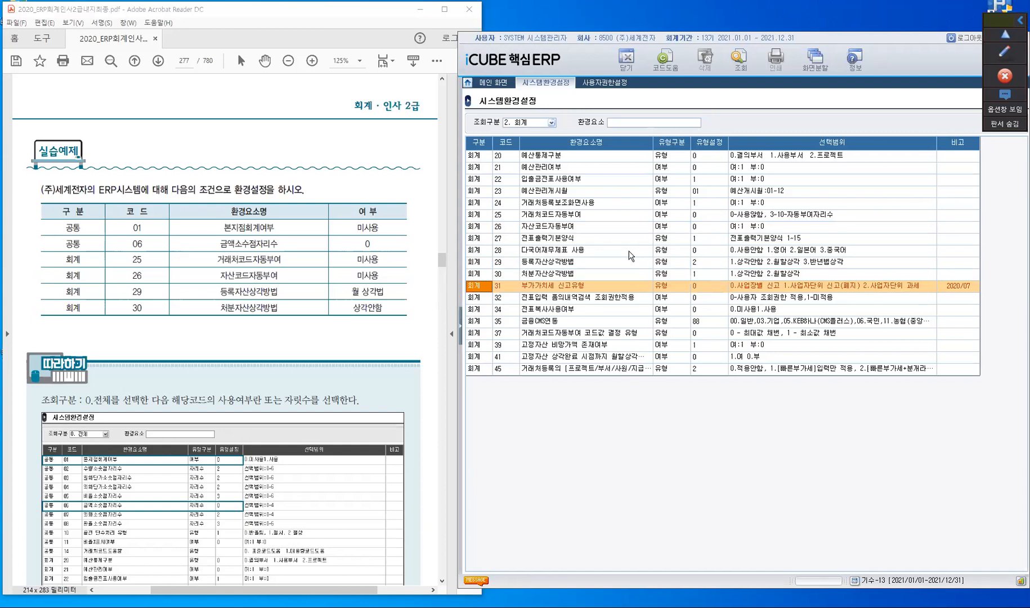
# Step: Leave 시스템환경설정, log out, and log in to (주)세계전자 as the first employee listed in 사원코드도움
pyautogui.rightClick(557, 87)
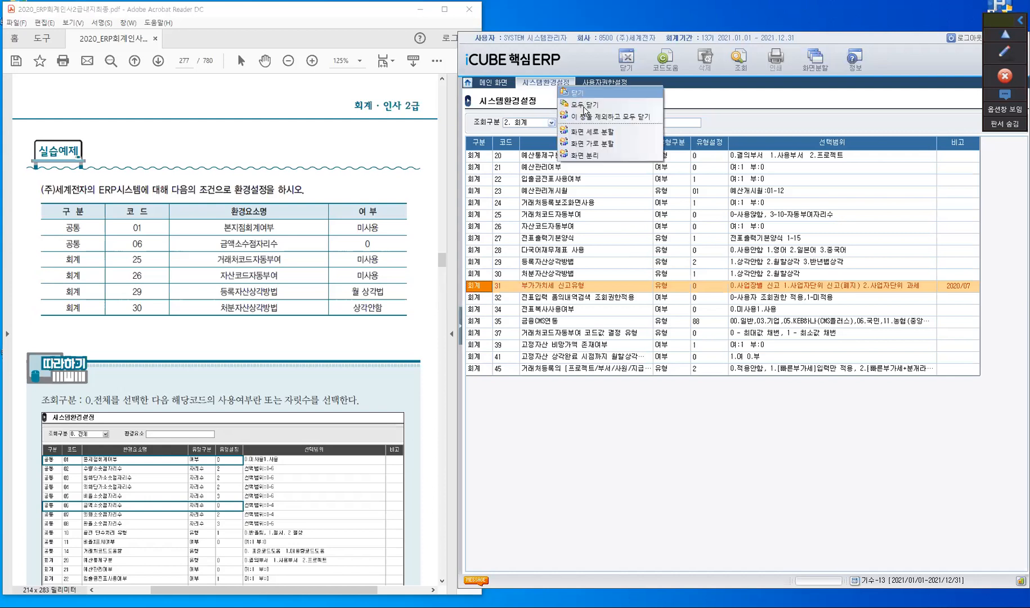
pyautogui.press('Escape')
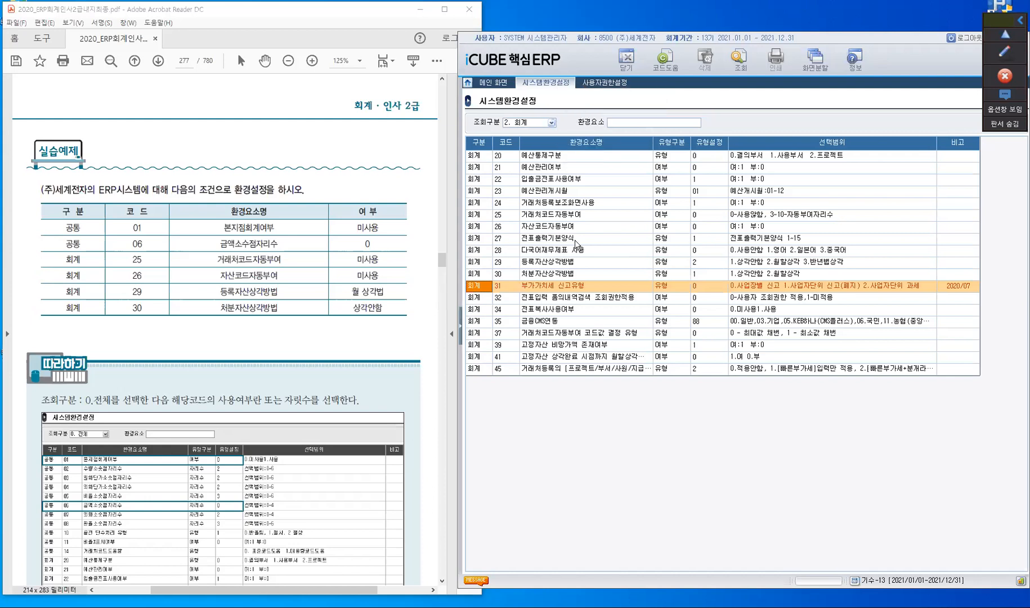
pyautogui.click(460, 332)
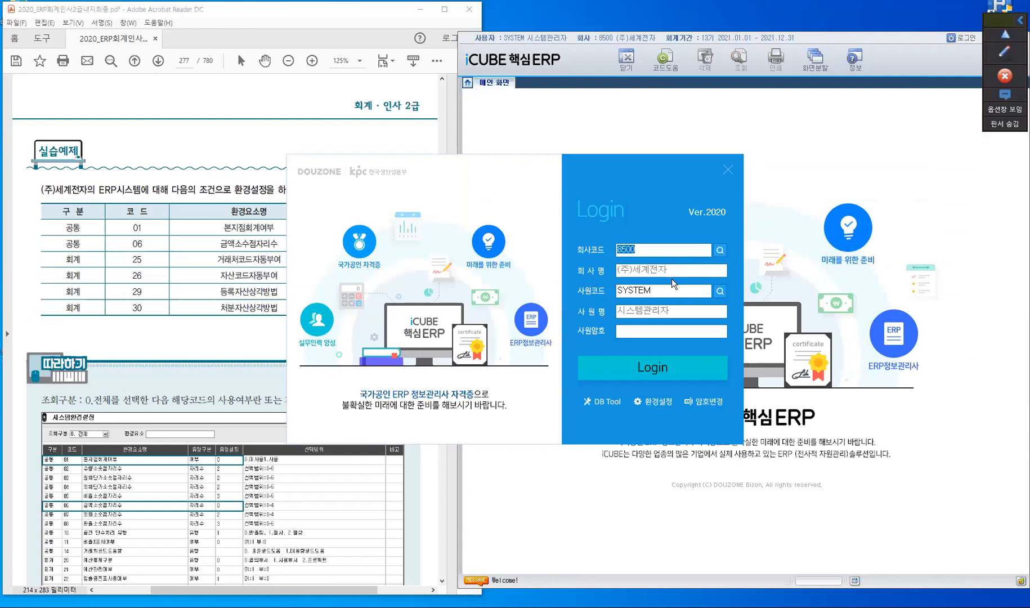
pyautogui.click(718, 291)
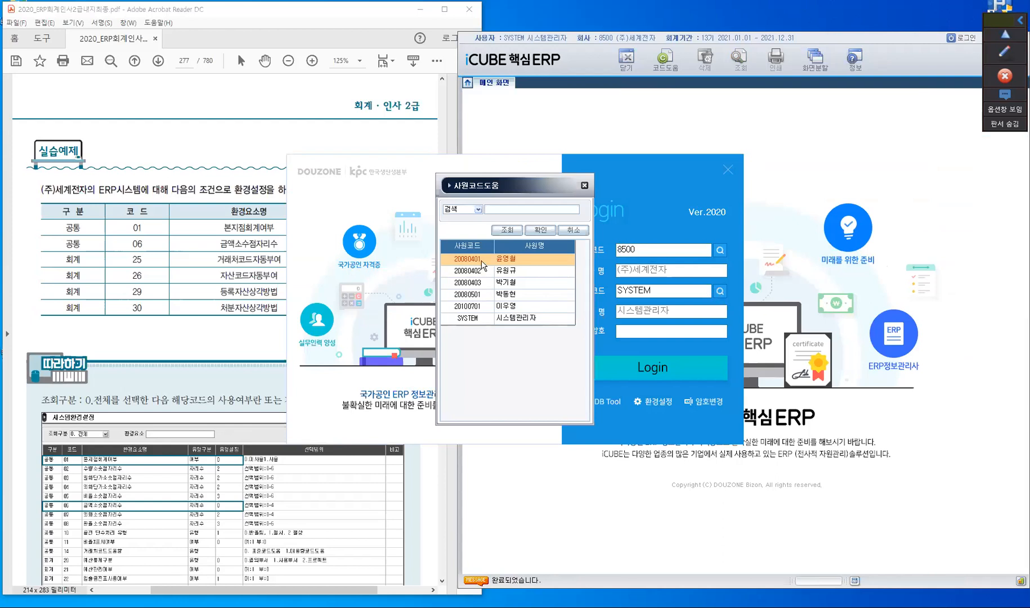
pyautogui.click(540, 229)
pyautogui.click(658, 382)
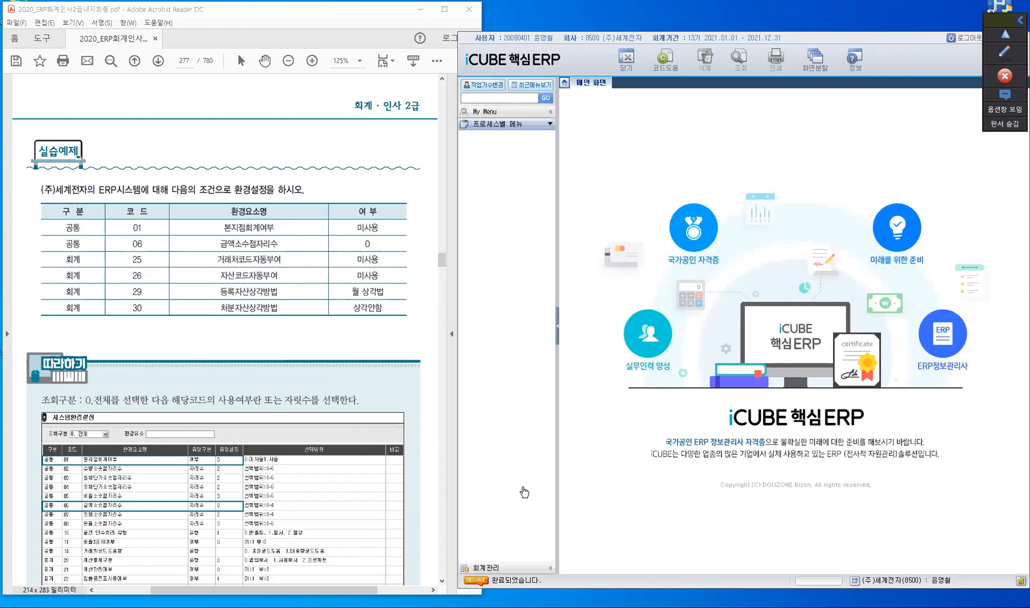
# Step: Open 합계잔액시산표 under 회계관리's 결산/재무제표관리 to examine its 회계단위 field, and close all open screens
pyautogui.click(522, 573)
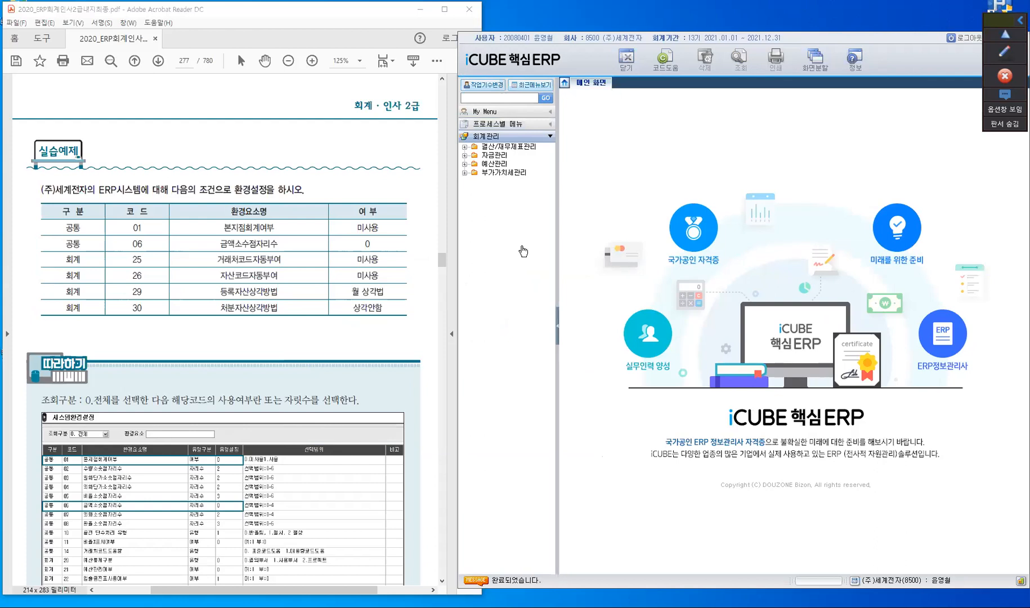
pyautogui.click(507, 147)
pyautogui.doubleClick(509, 149)
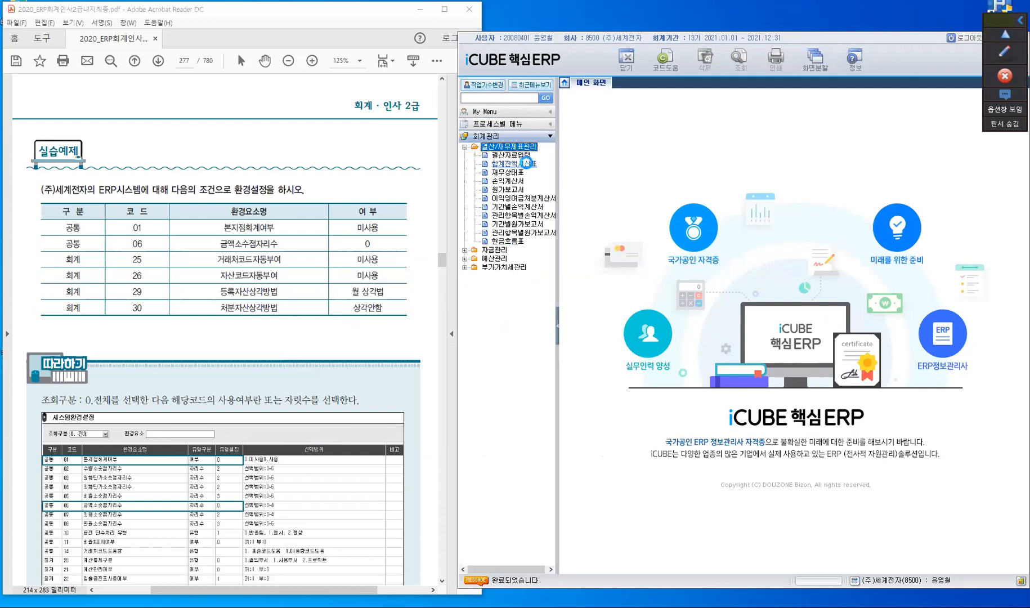
pyautogui.click(527, 164)
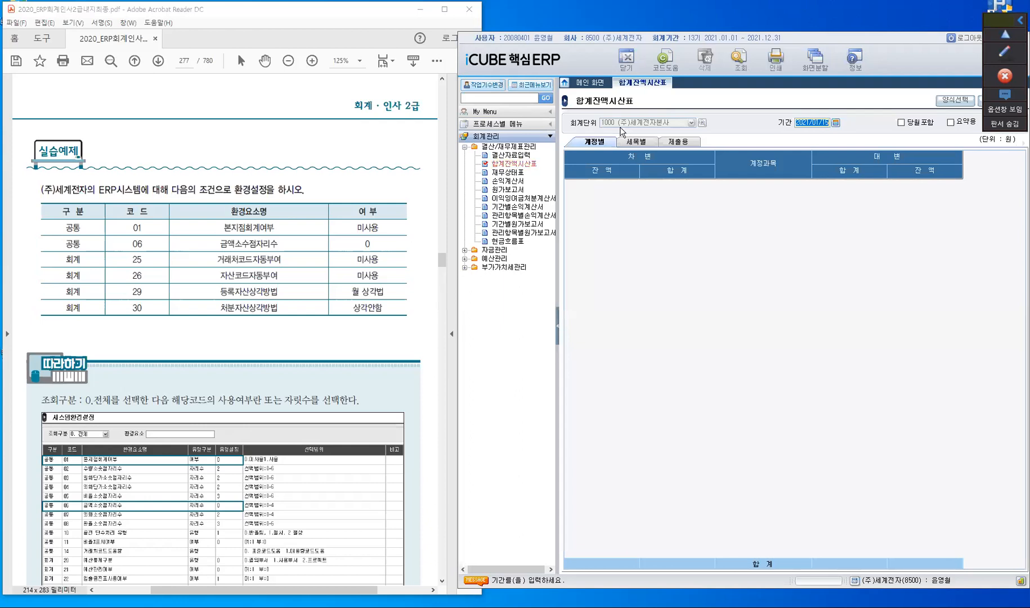
pyautogui.press('ctrl')
pyautogui.rightClick(638, 85)
pyautogui.click(661, 106)
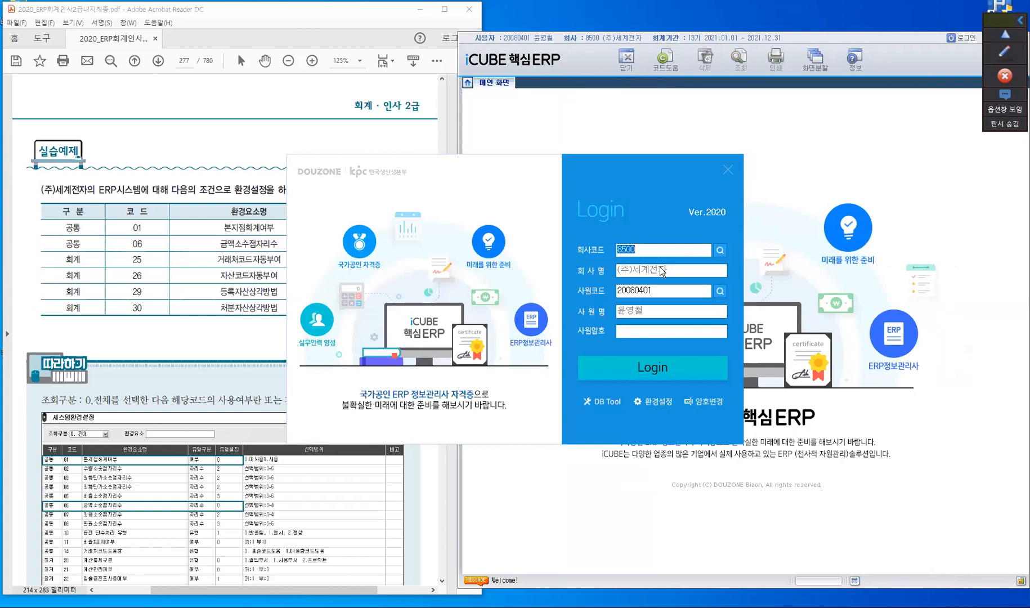
# Step: Log in to (주)세계전자 as the second employee listed in 사원코드도움
pyautogui.click(719, 293)
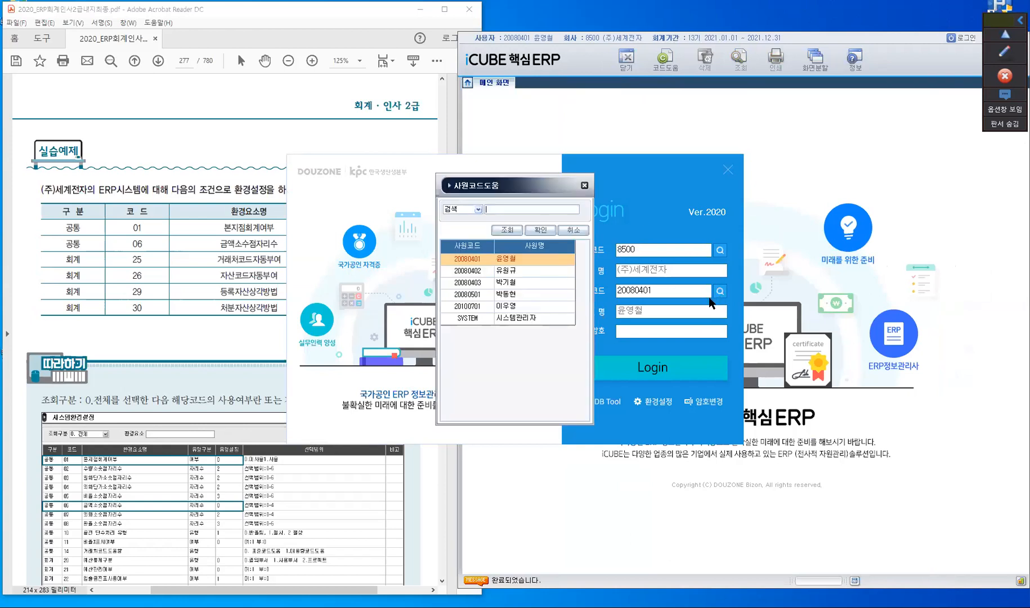
pyautogui.click(471, 271)
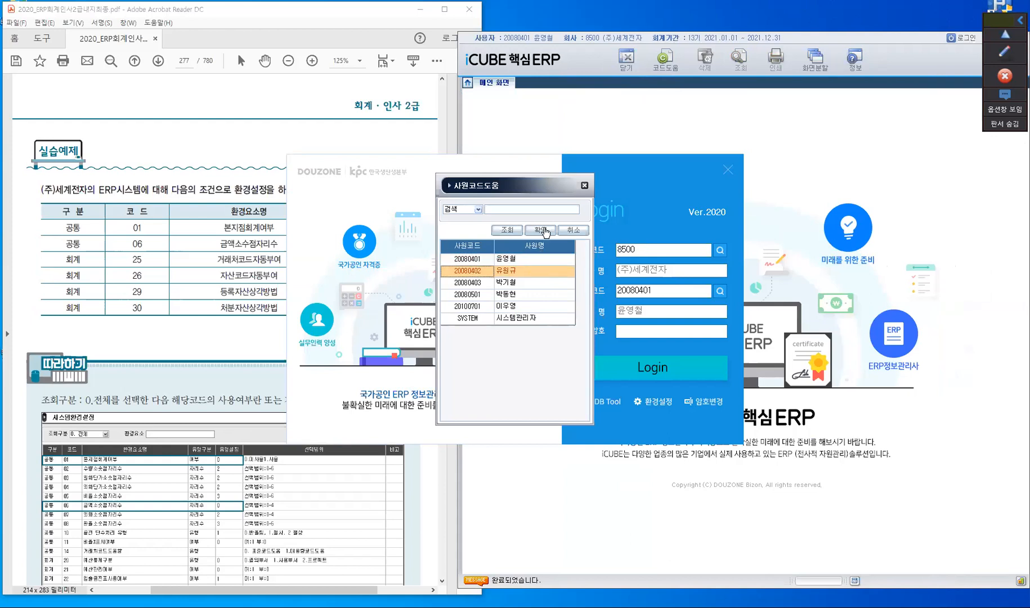
pyautogui.press('Return')
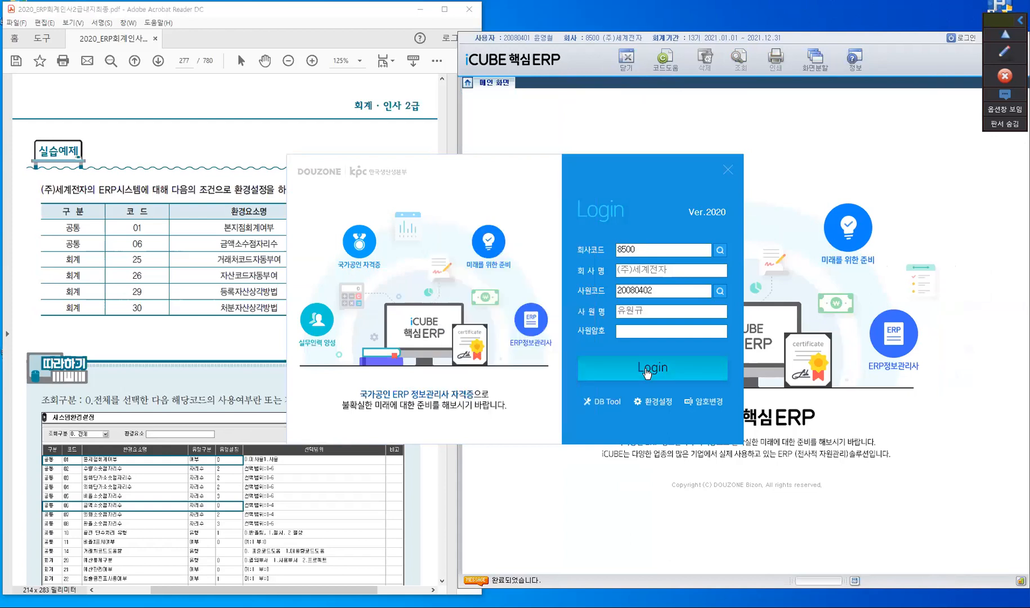
pyautogui.click(645, 368)
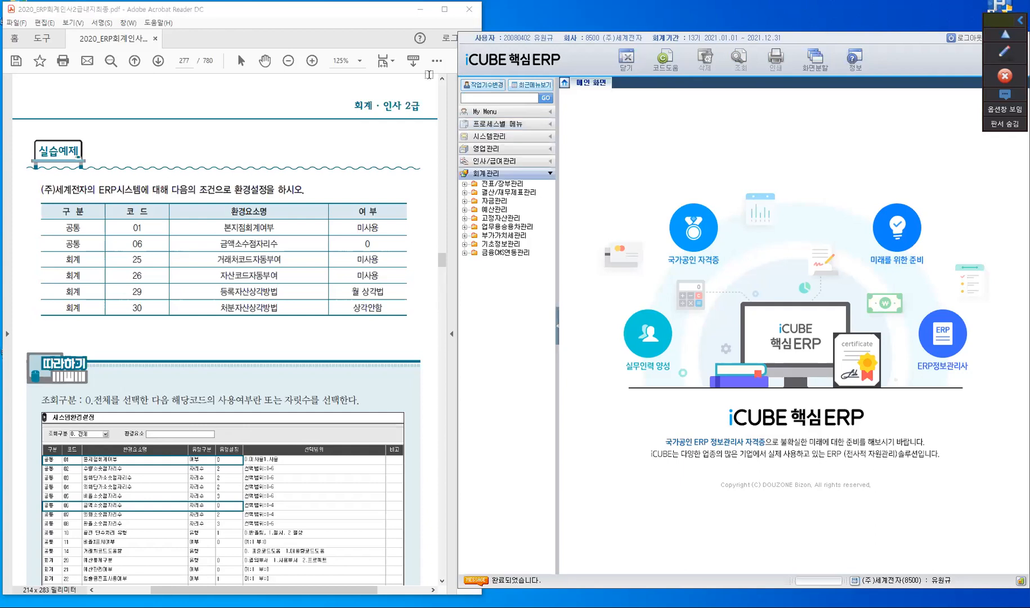
# Step: Open 전표입력 under 전표/장부관리 to examine its 회계단위 and 결의부서 fields, and close it
pyautogui.click(505, 187)
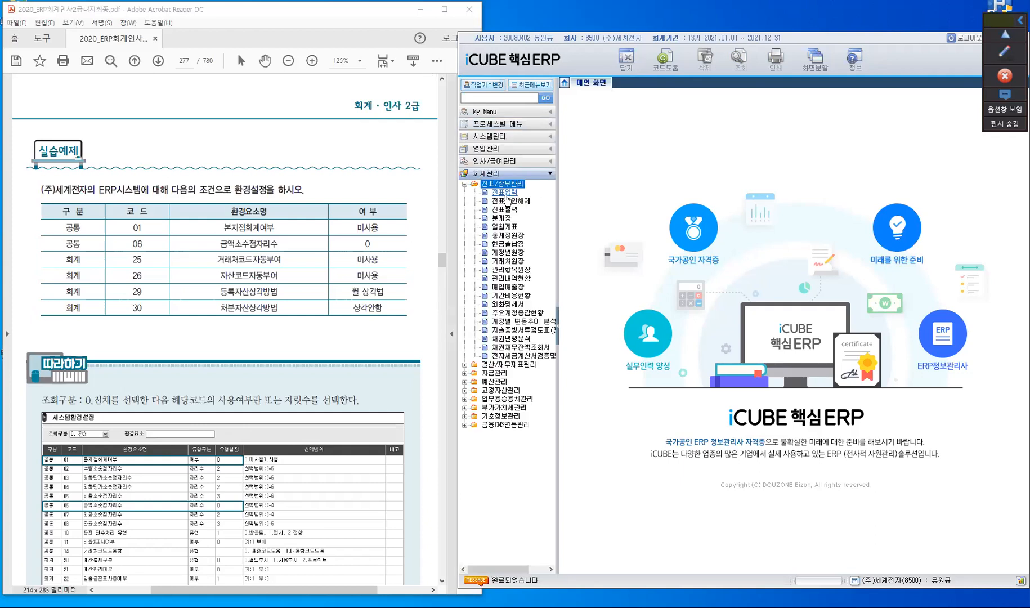
pyautogui.click(500, 193)
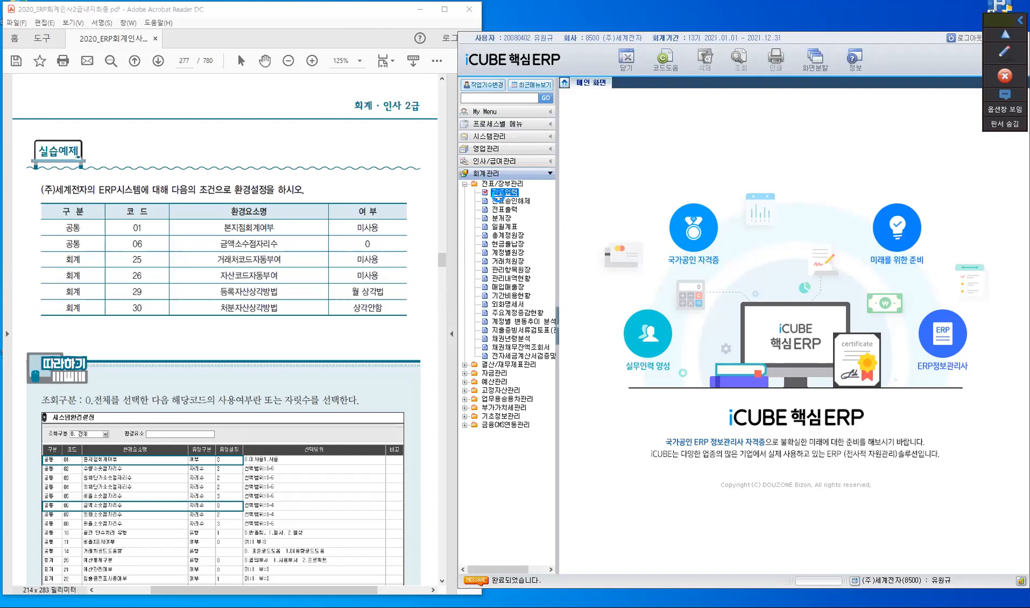
pyautogui.doubleClick(498, 195)
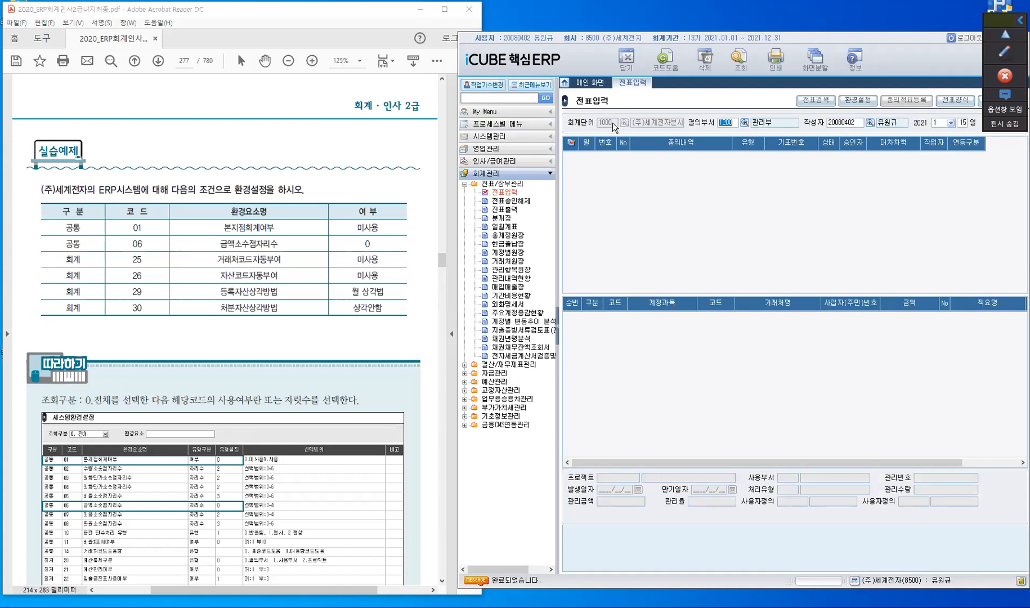
pyautogui.click(630, 65)
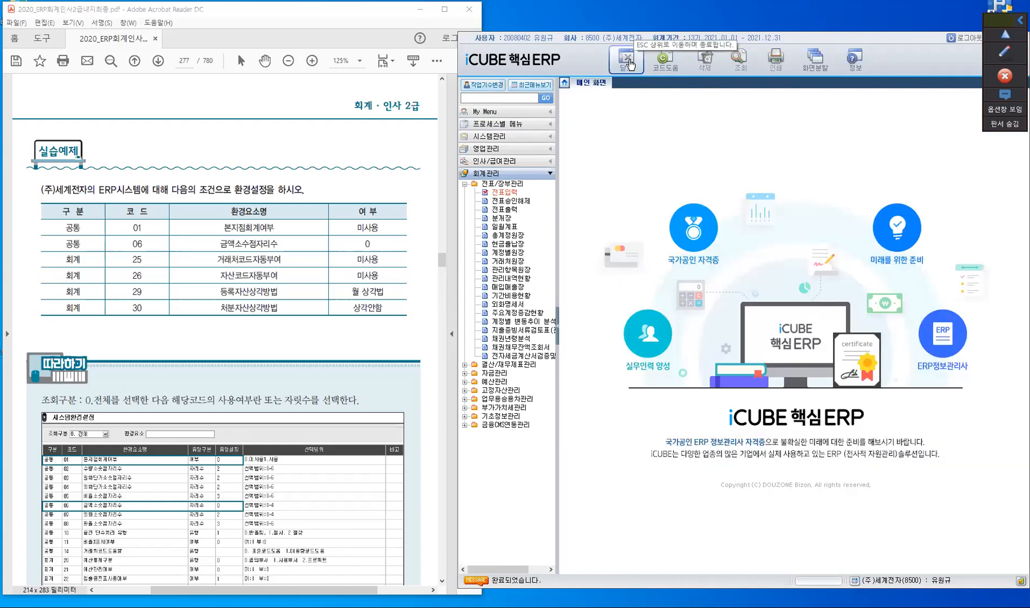